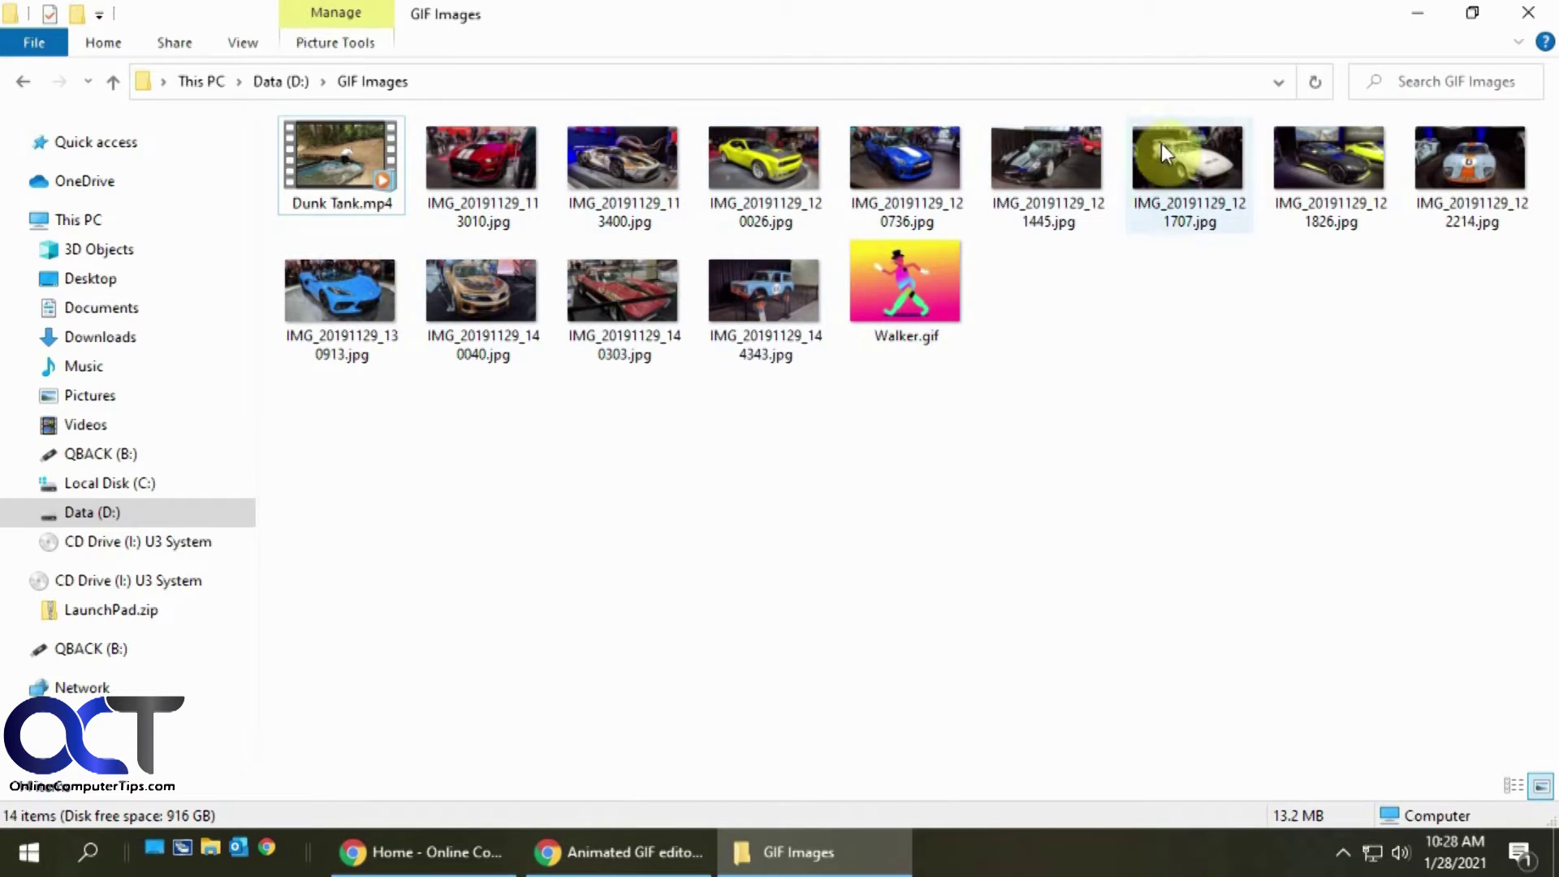
Step: Preview Walker.gif from the GIF Images folder, and switch to Chrome to open ezgif's GIF Maker
{"action": "double_click", "coordinate": [917, 325]}
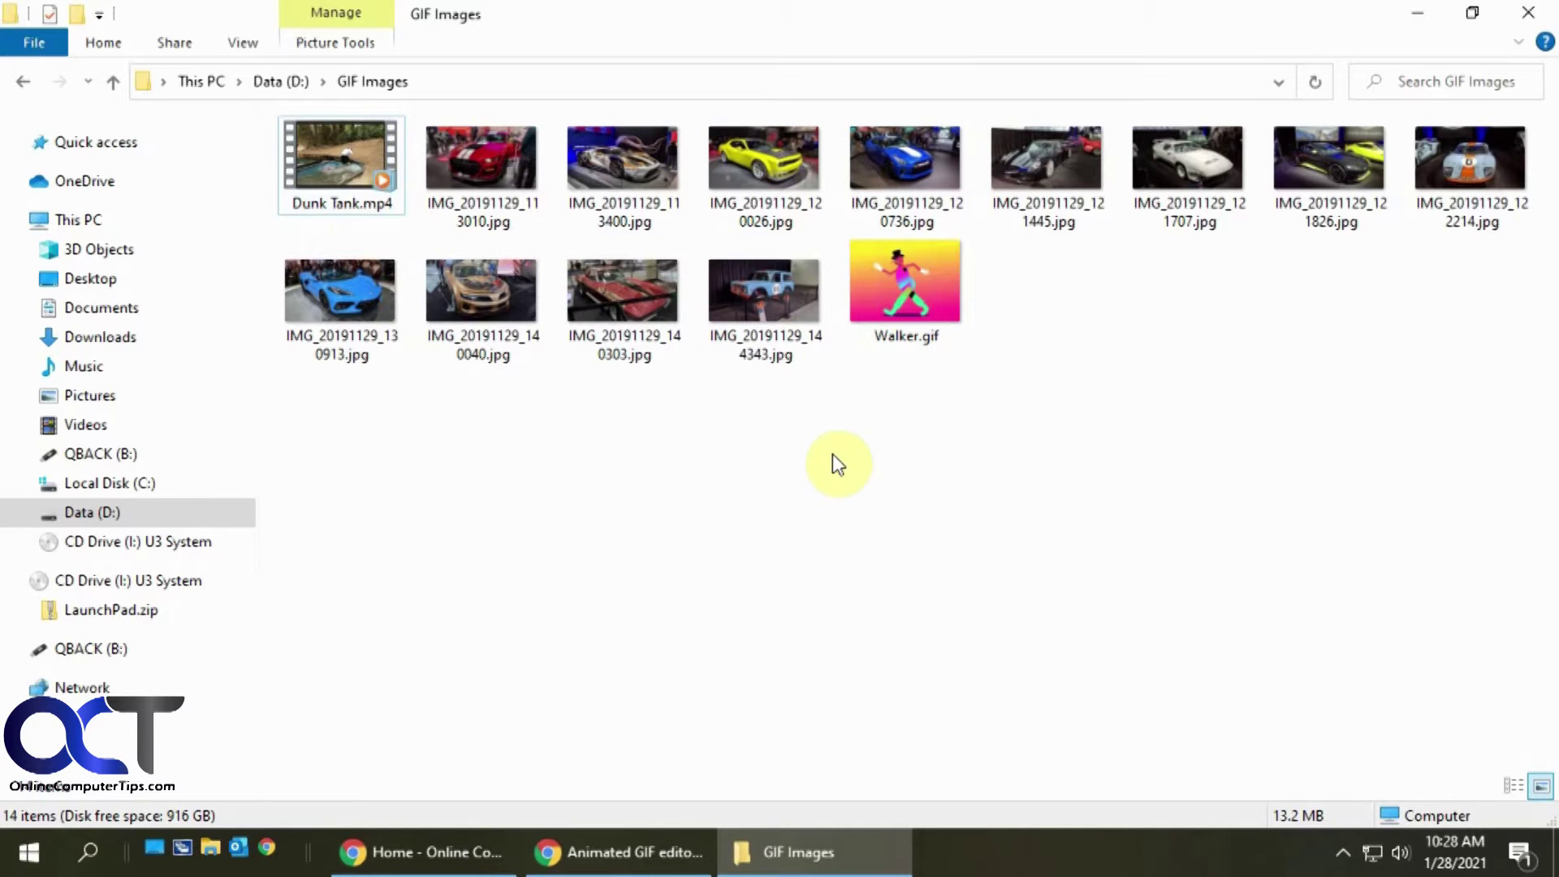
{"action": "left_click", "coordinate": [655, 851]}
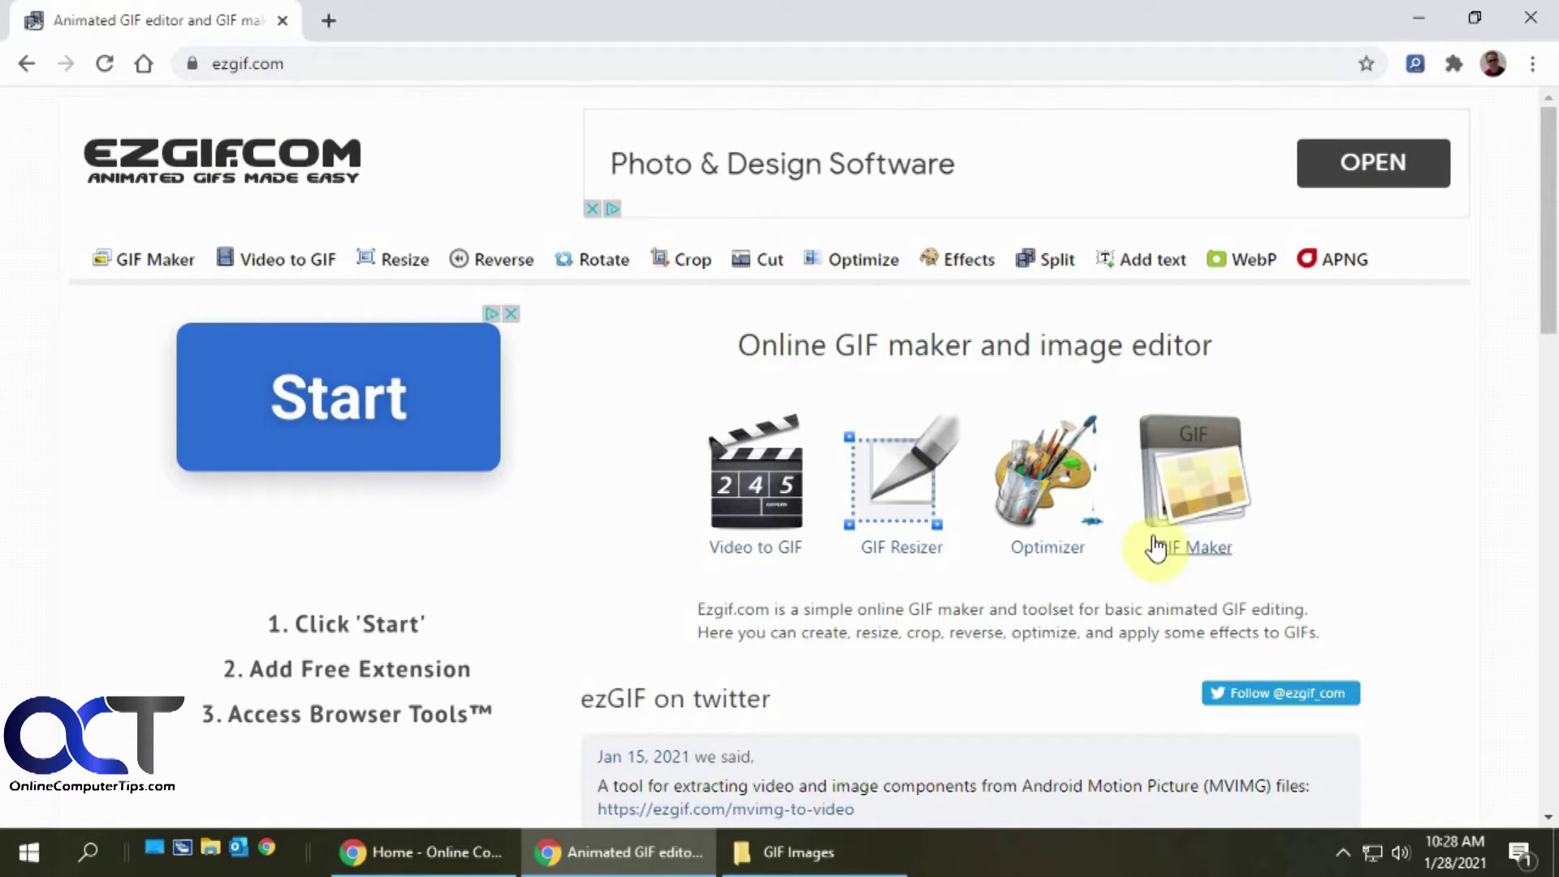
{"action": "left_click", "coordinate": [1196, 552]}
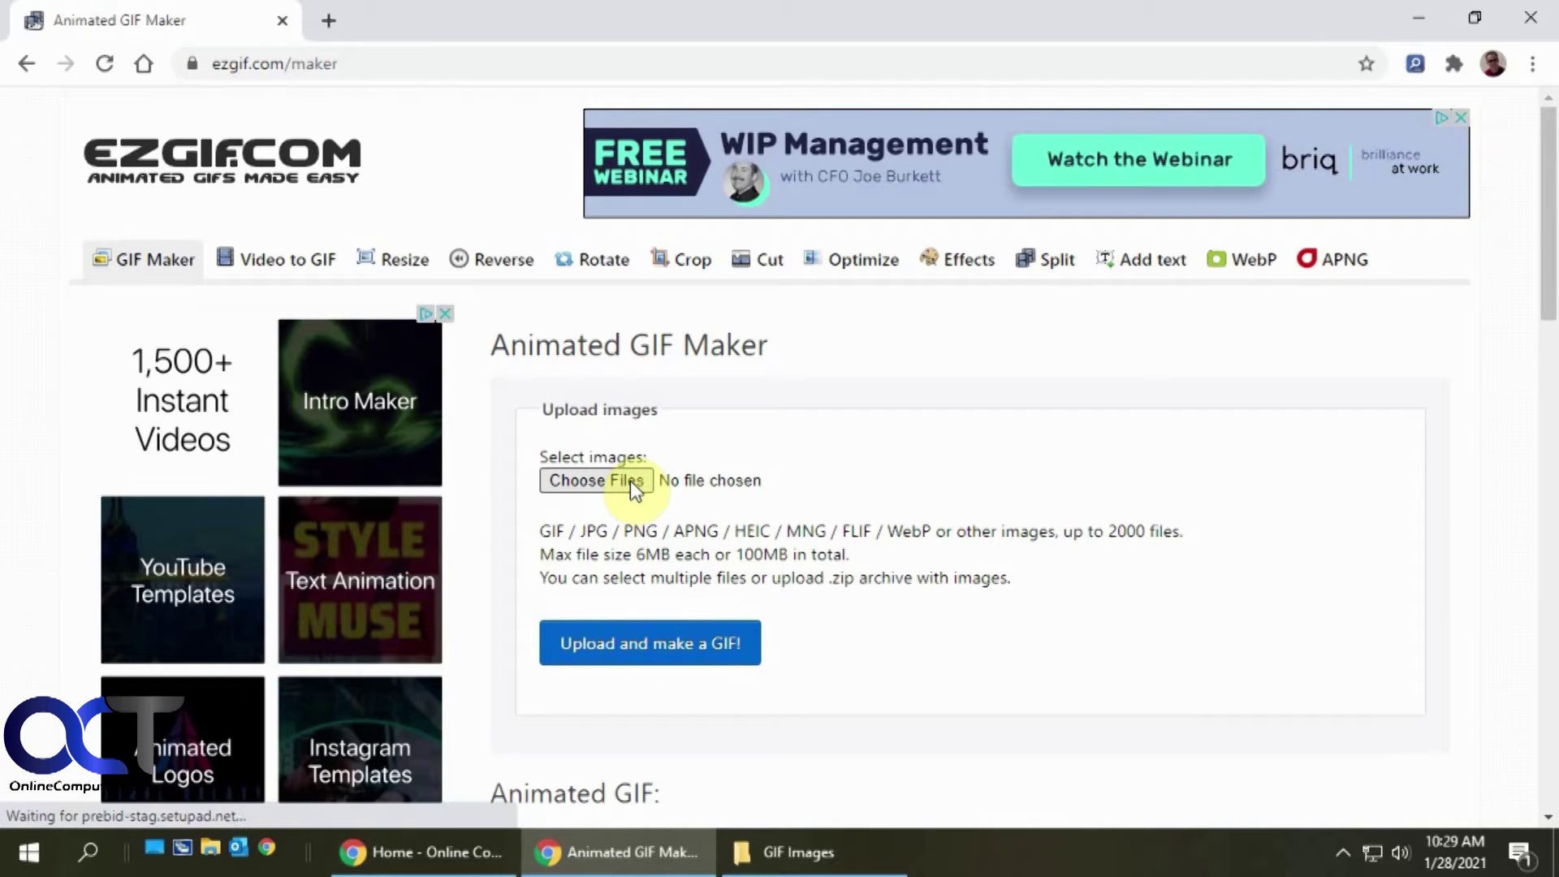
Step: Upload the twelve car photos, IMG_20191129_113010.jpg through IMG_20191129_144343.jpg, from the GIF Images folder to the Animated GIF Maker
{"action": "left_click", "coordinate": [630, 481]}
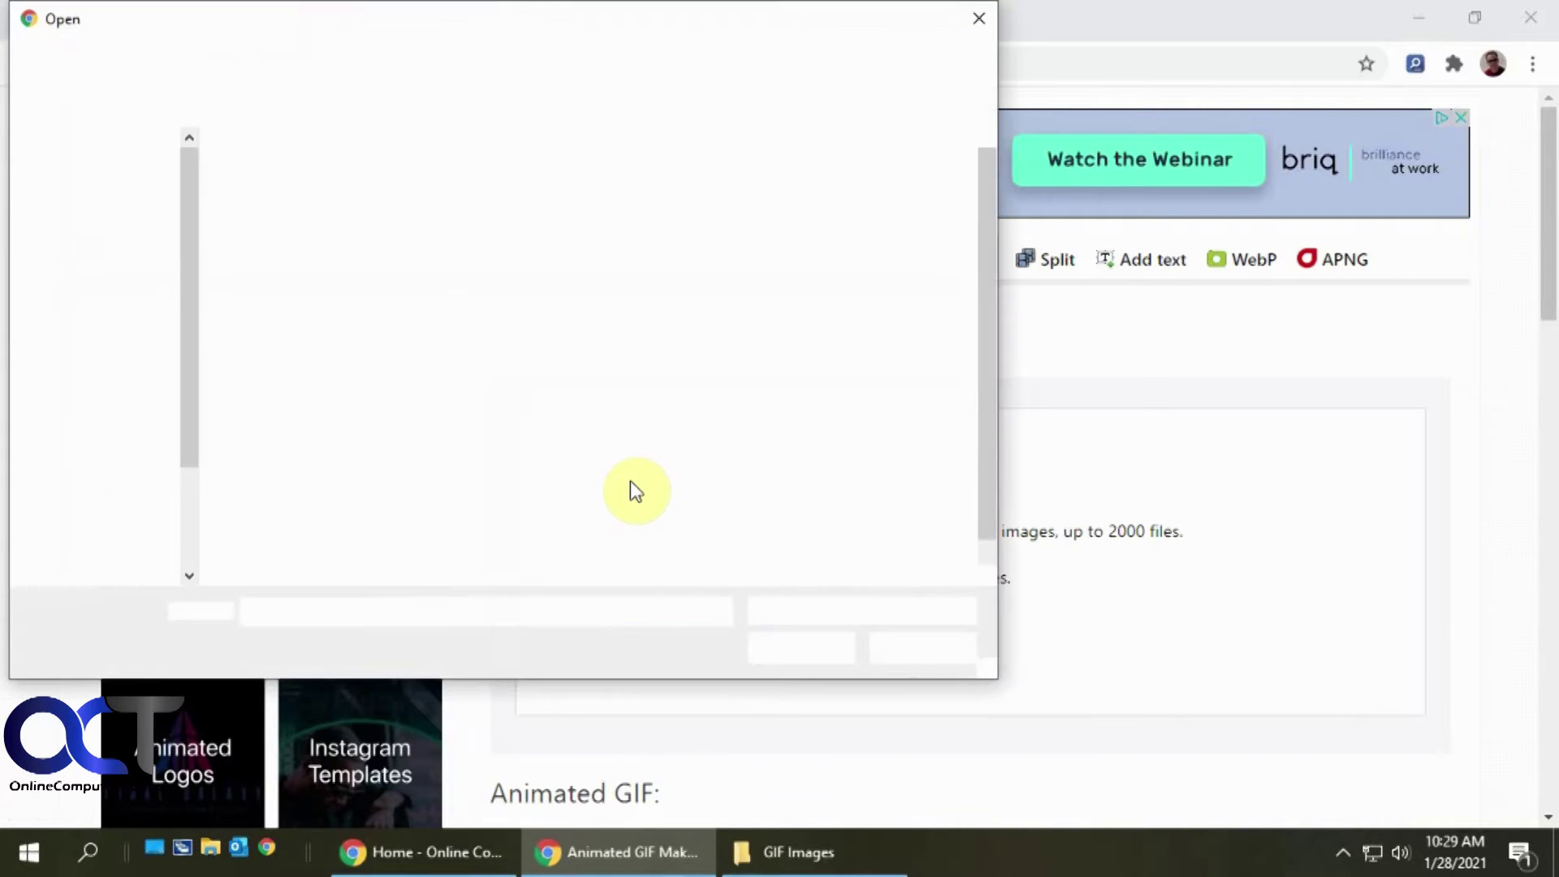
{"action": "left_click", "coordinate": [296, 411], "text": "shift"}
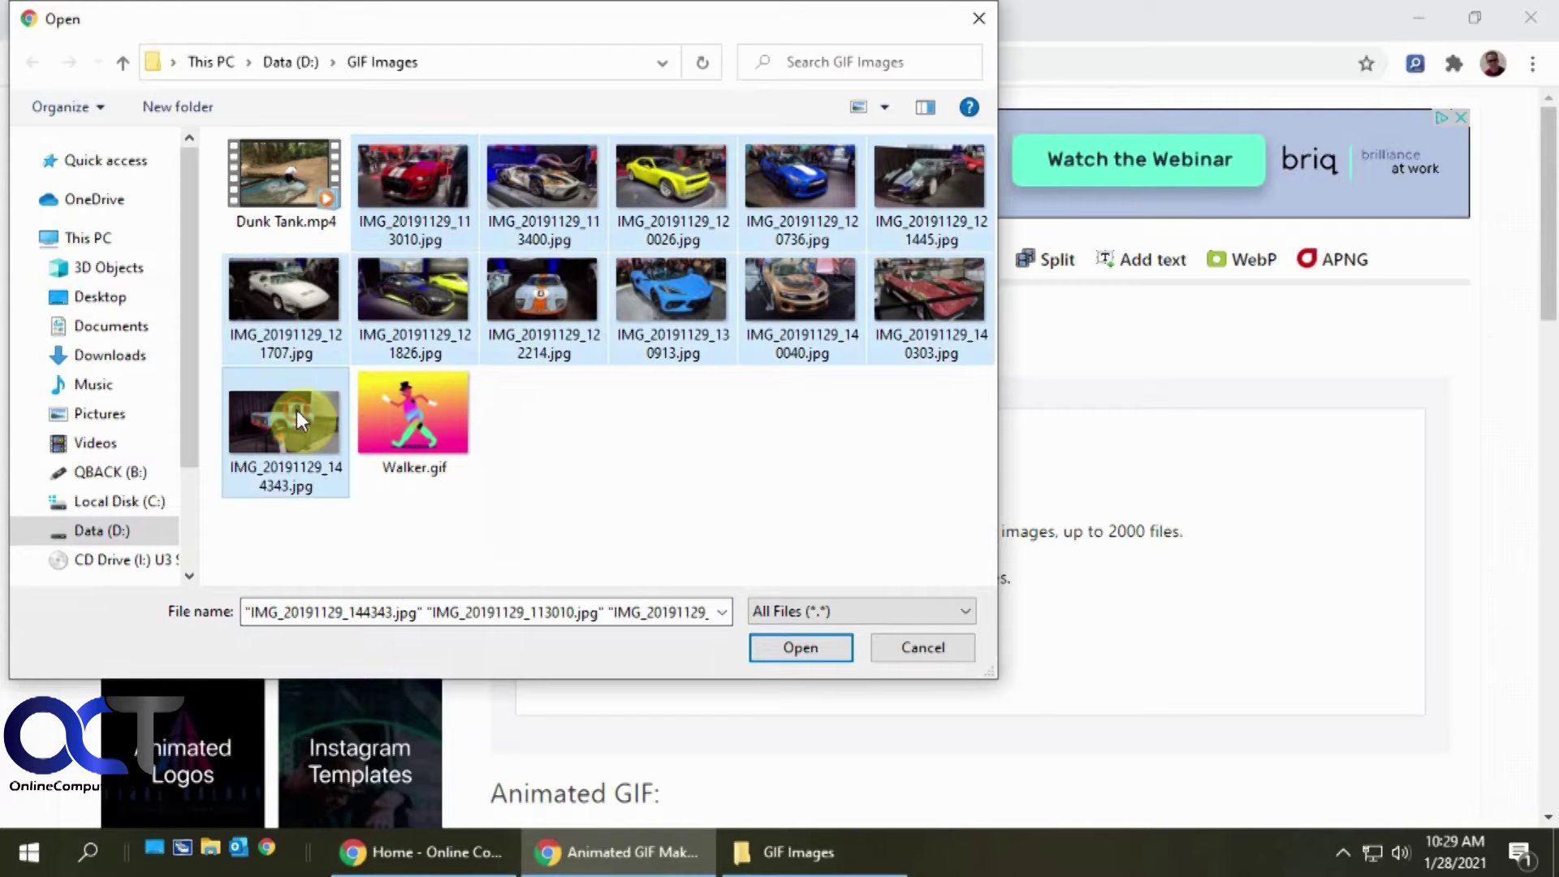
{"action": "left_click", "coordinate": [798, 647]}
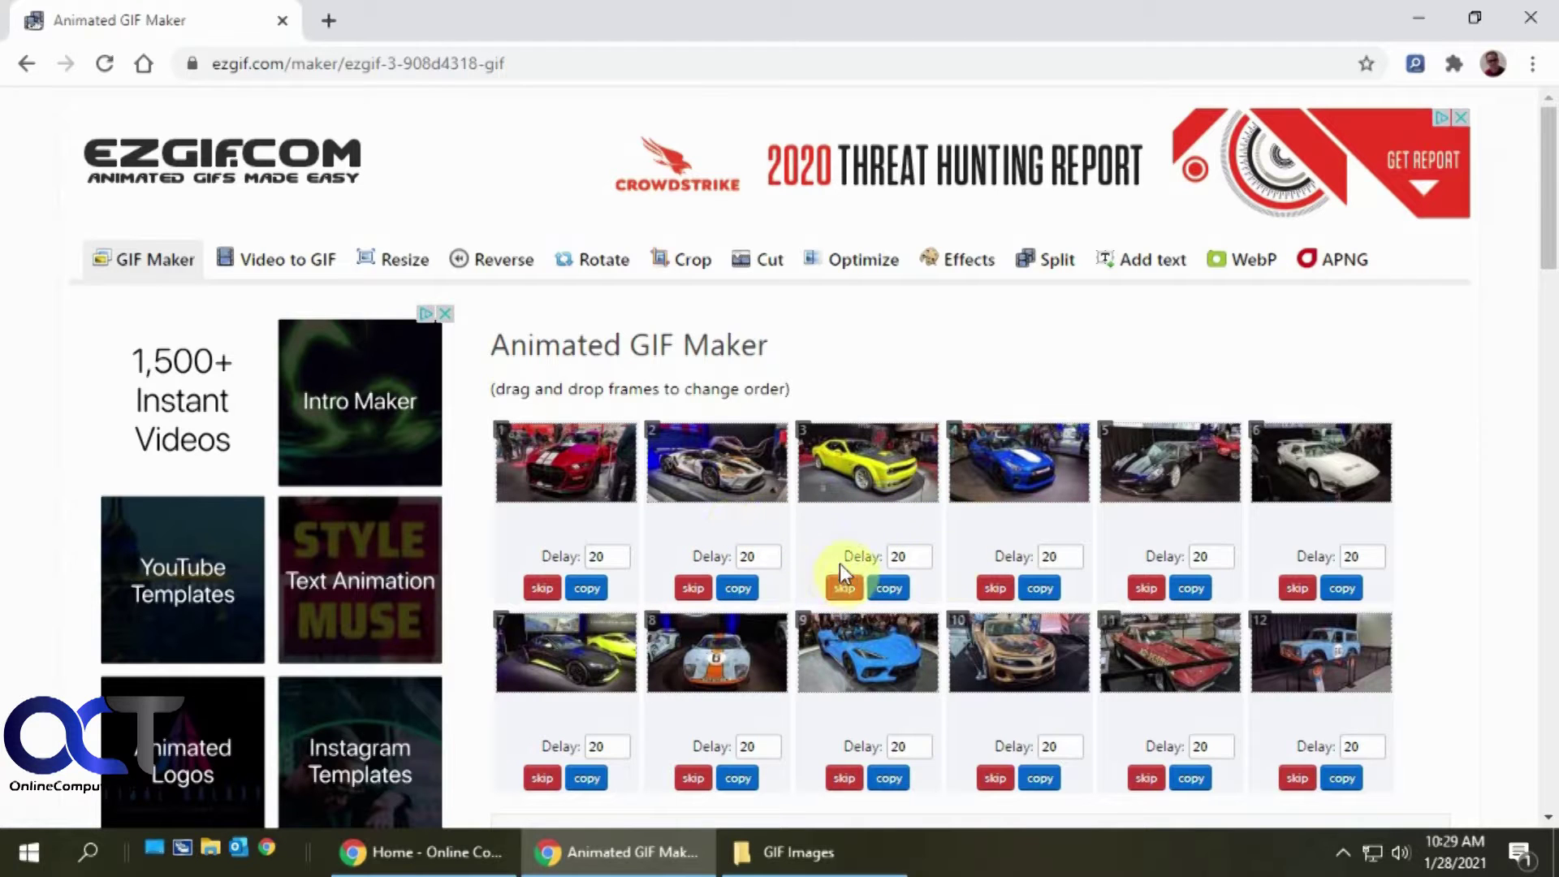
Step: Set the GIF delay time to 50 hundredths of a second for all frames
{"action": "scroll", "coordinate": [1297, 557], "scroll_direction": "down", "scroll_amount": 3}
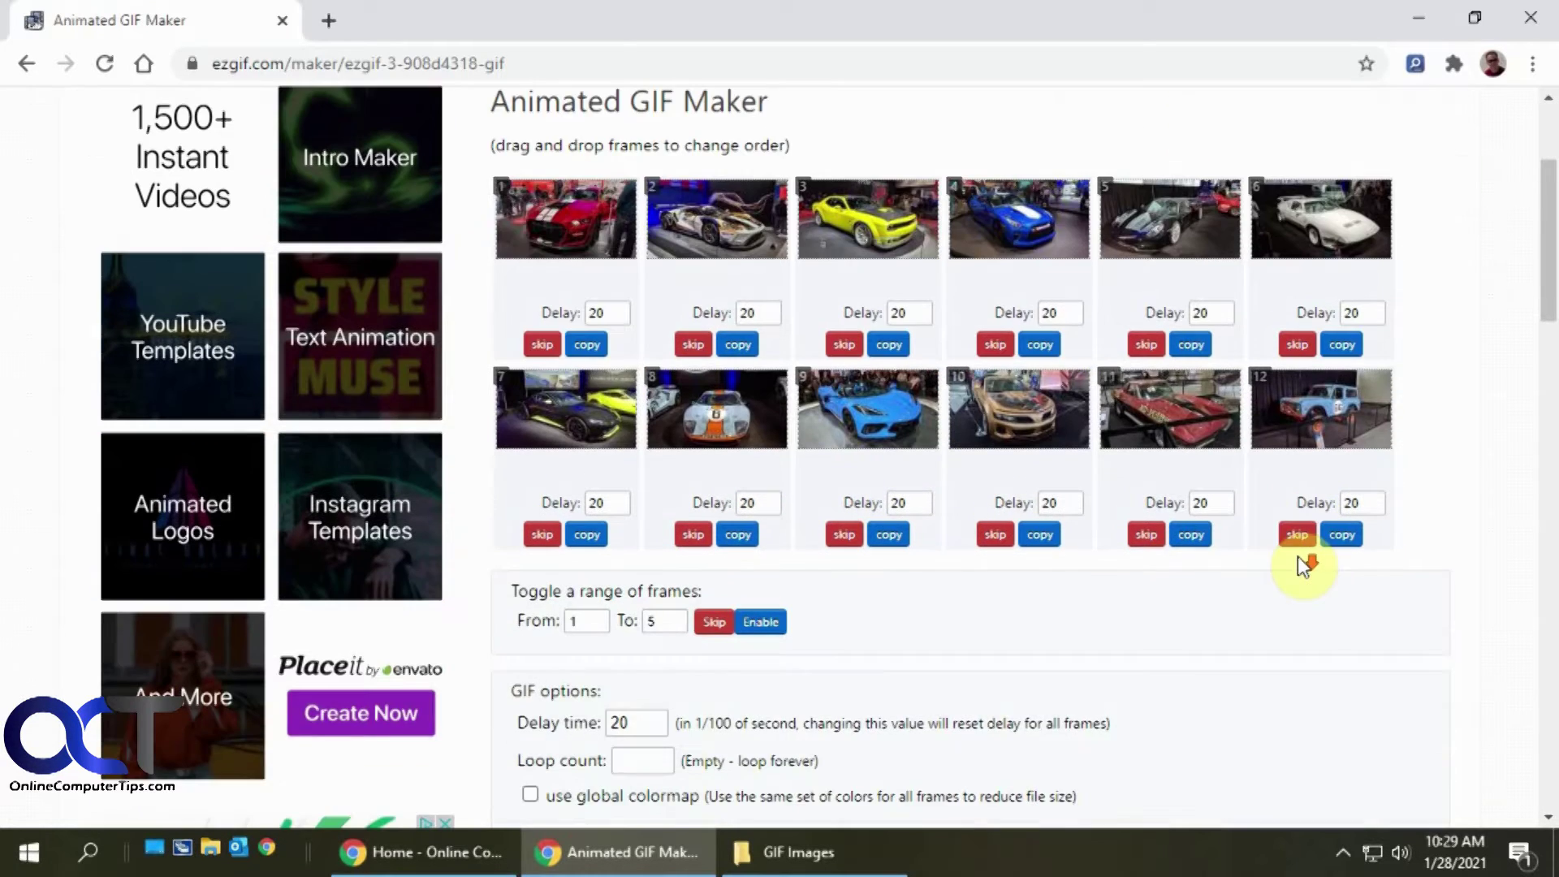
{"action": "scroll", "coordinate": [1040, 568], "scroll_direction": "down", "scroll_amount": 1}
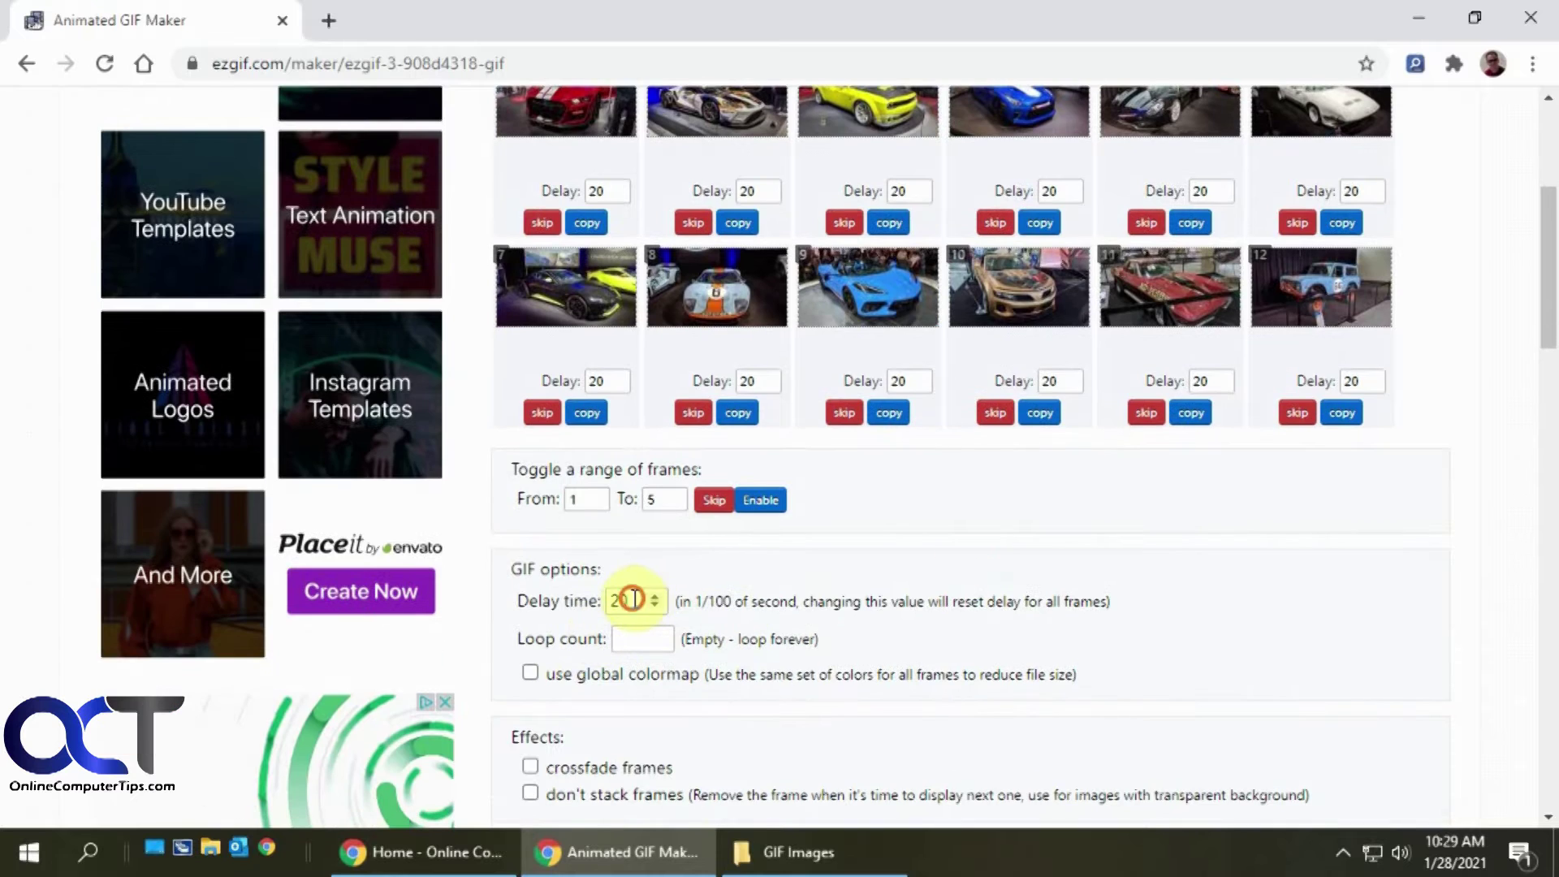
{"action": "type", "text": "50"}
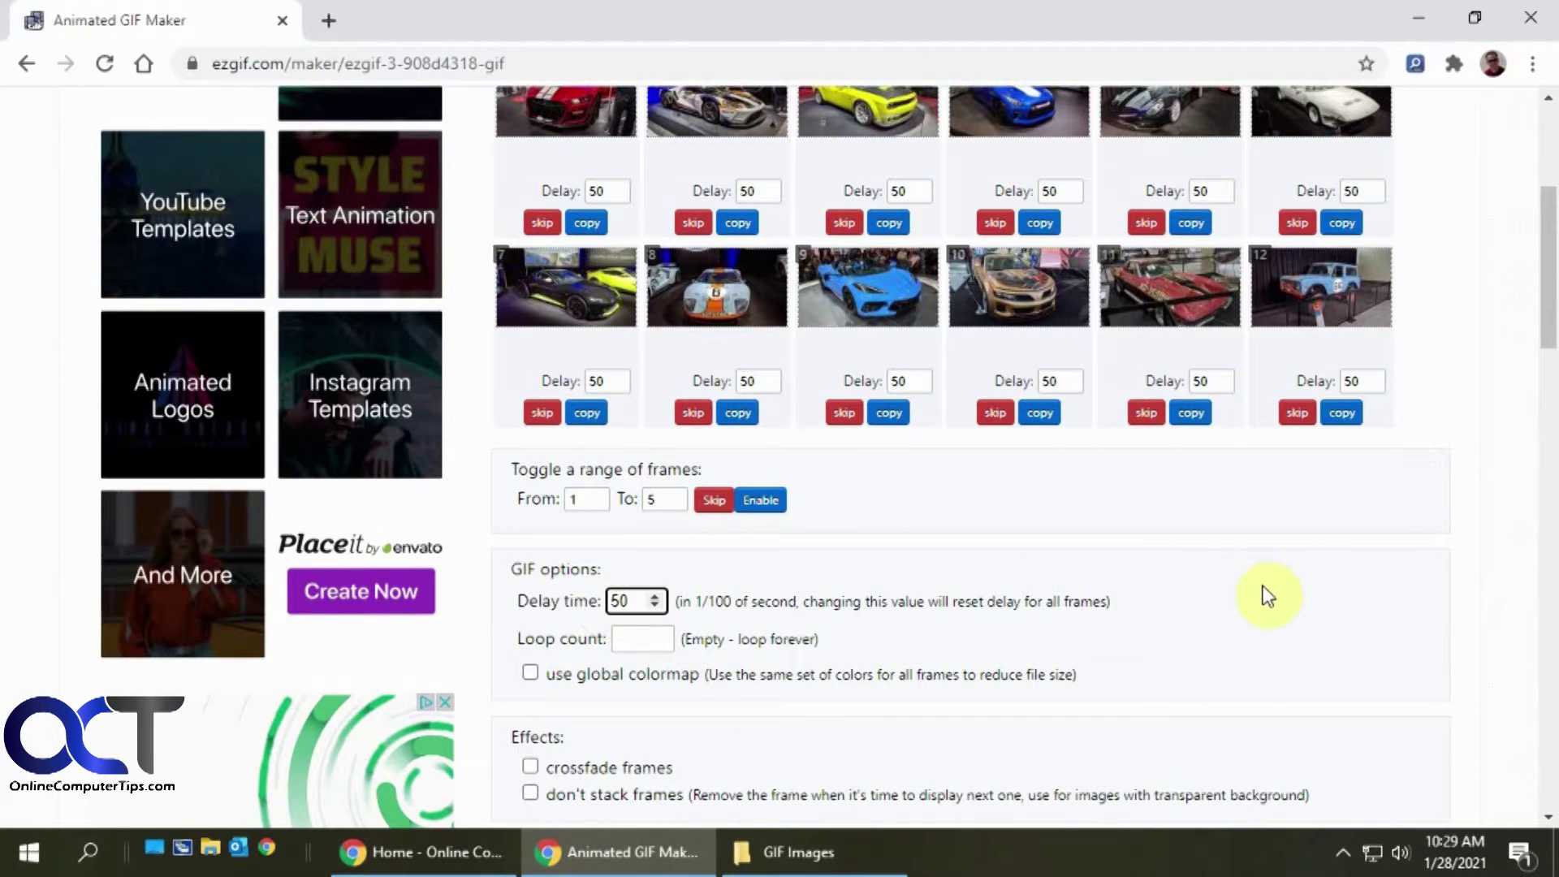
Step: Enable the crossfade frames effect and generate the animated GIF from the car photos
{"action": "scroll", "coordinate": [1271, 596], "scroll_direction": "down", "scroll_amount": 1}
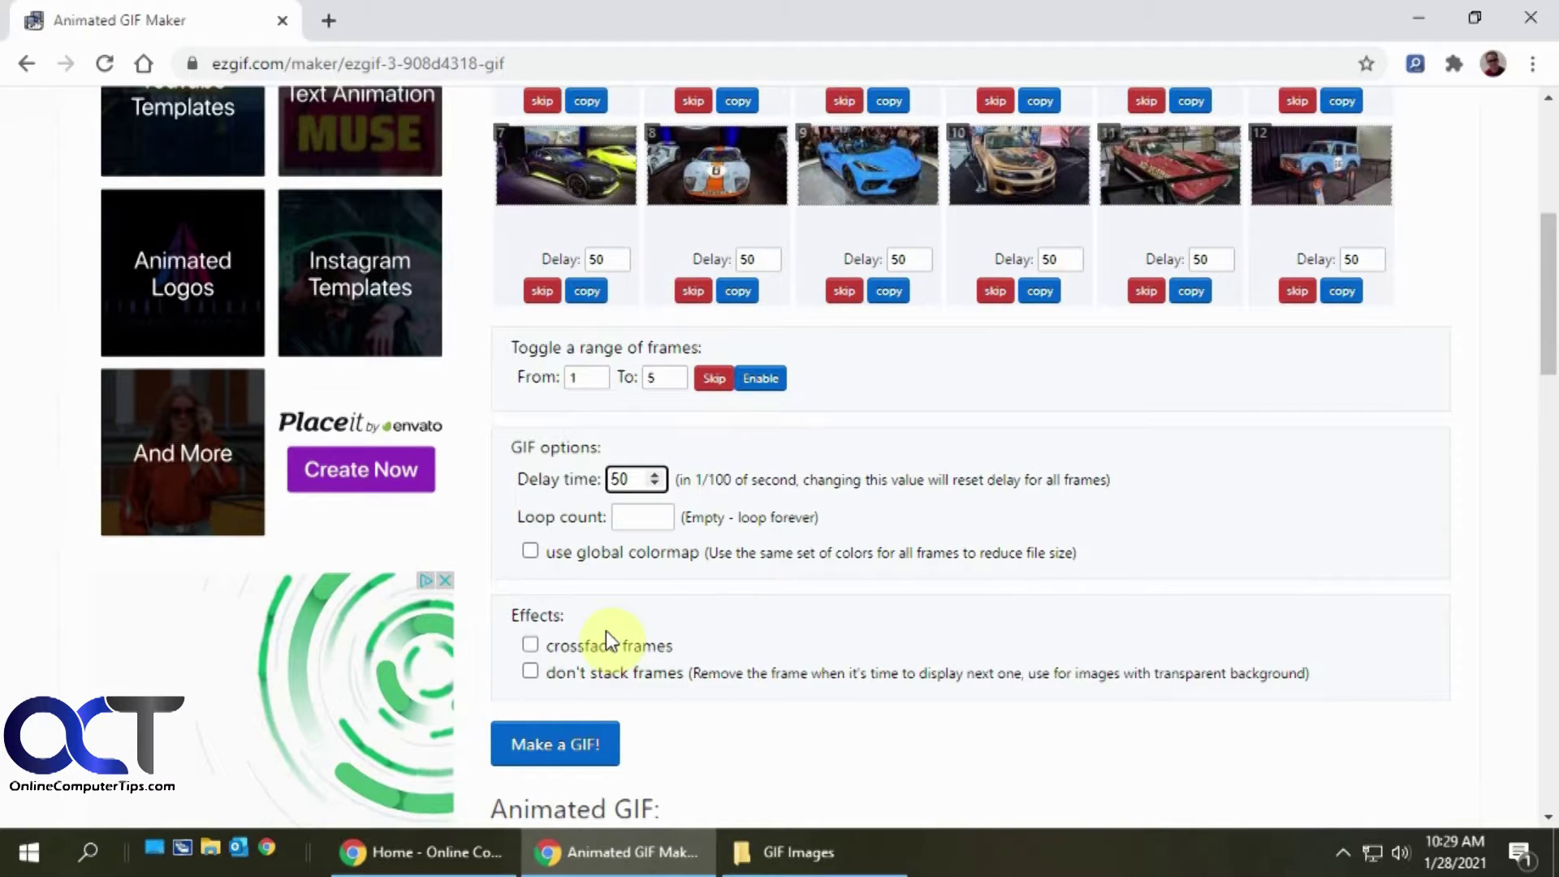
{"action": "left_click", "coordinate": [531, 644]}
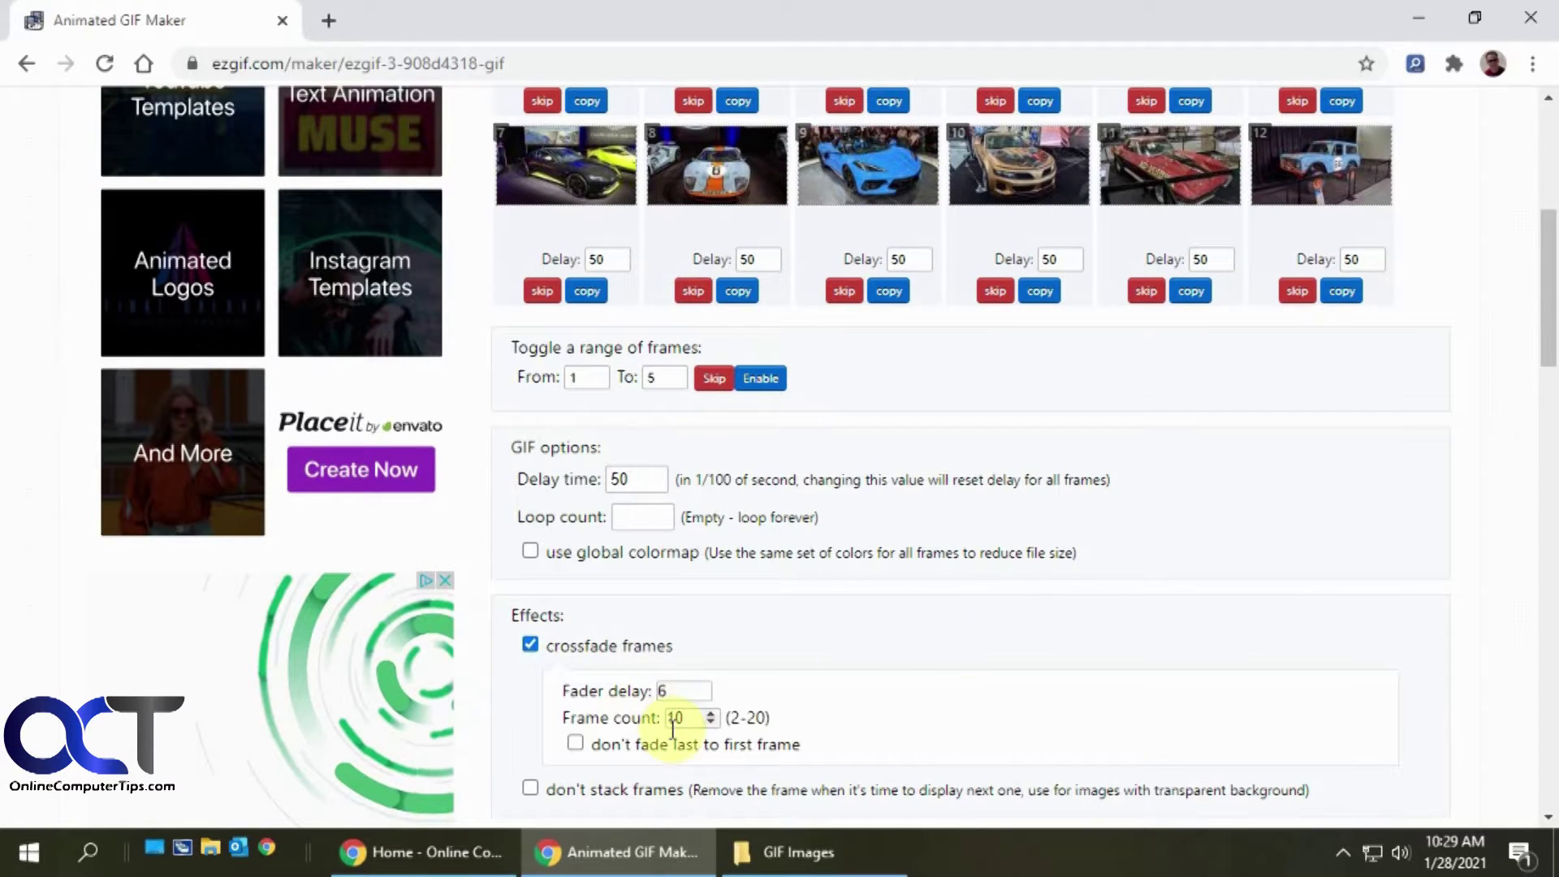
{"action": "scroll", "coordinate": [909, 703], "scroll_direction": "down", "scroll_amount": 2}
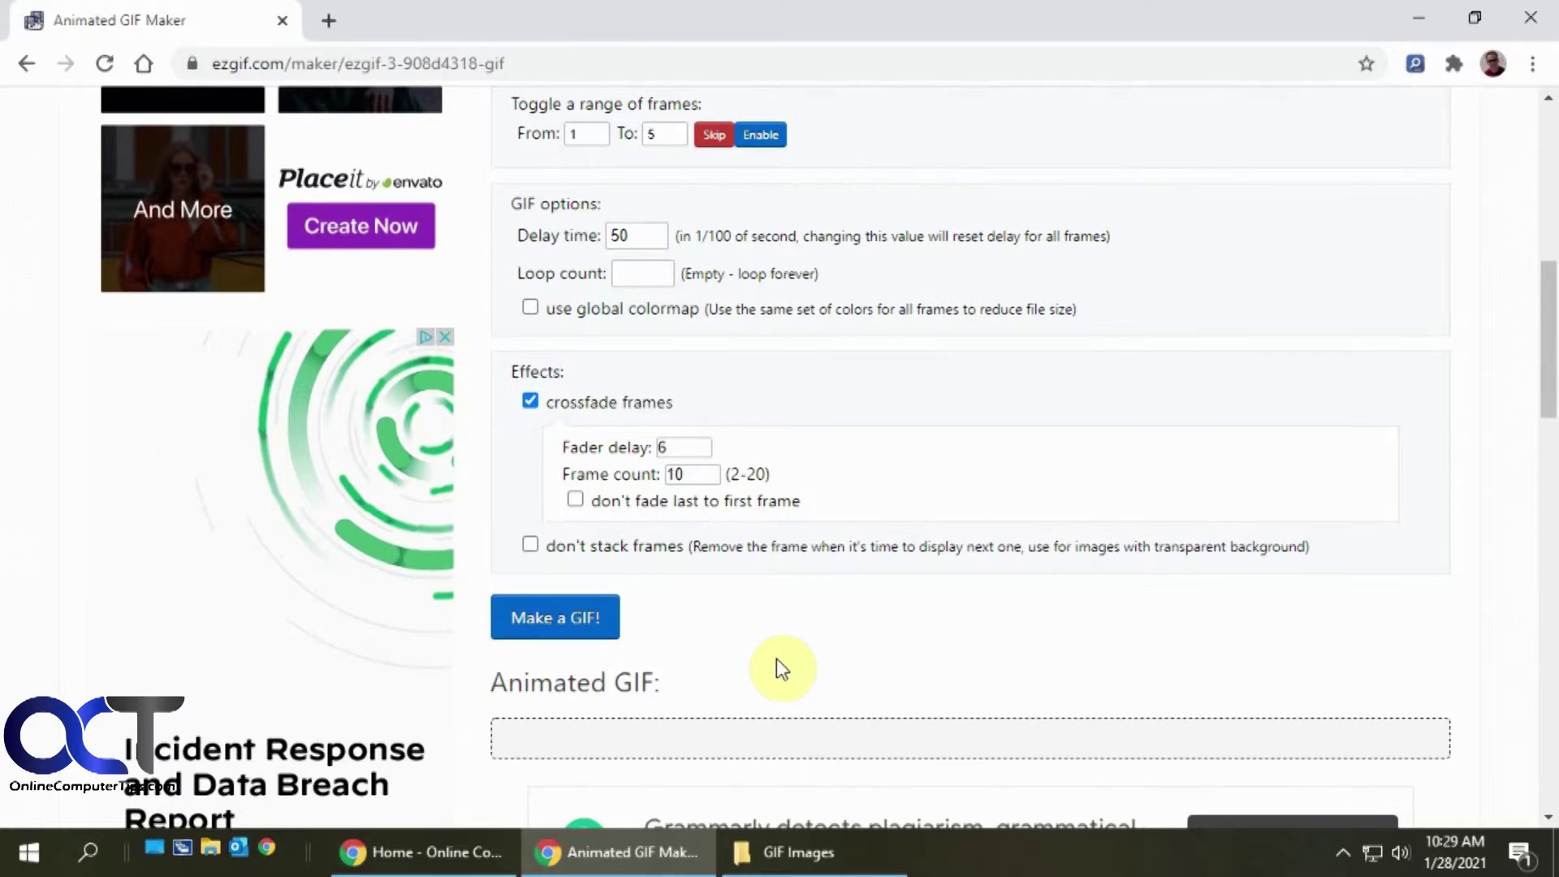
{"action": "left_click", "coordinate": [557, 625]}
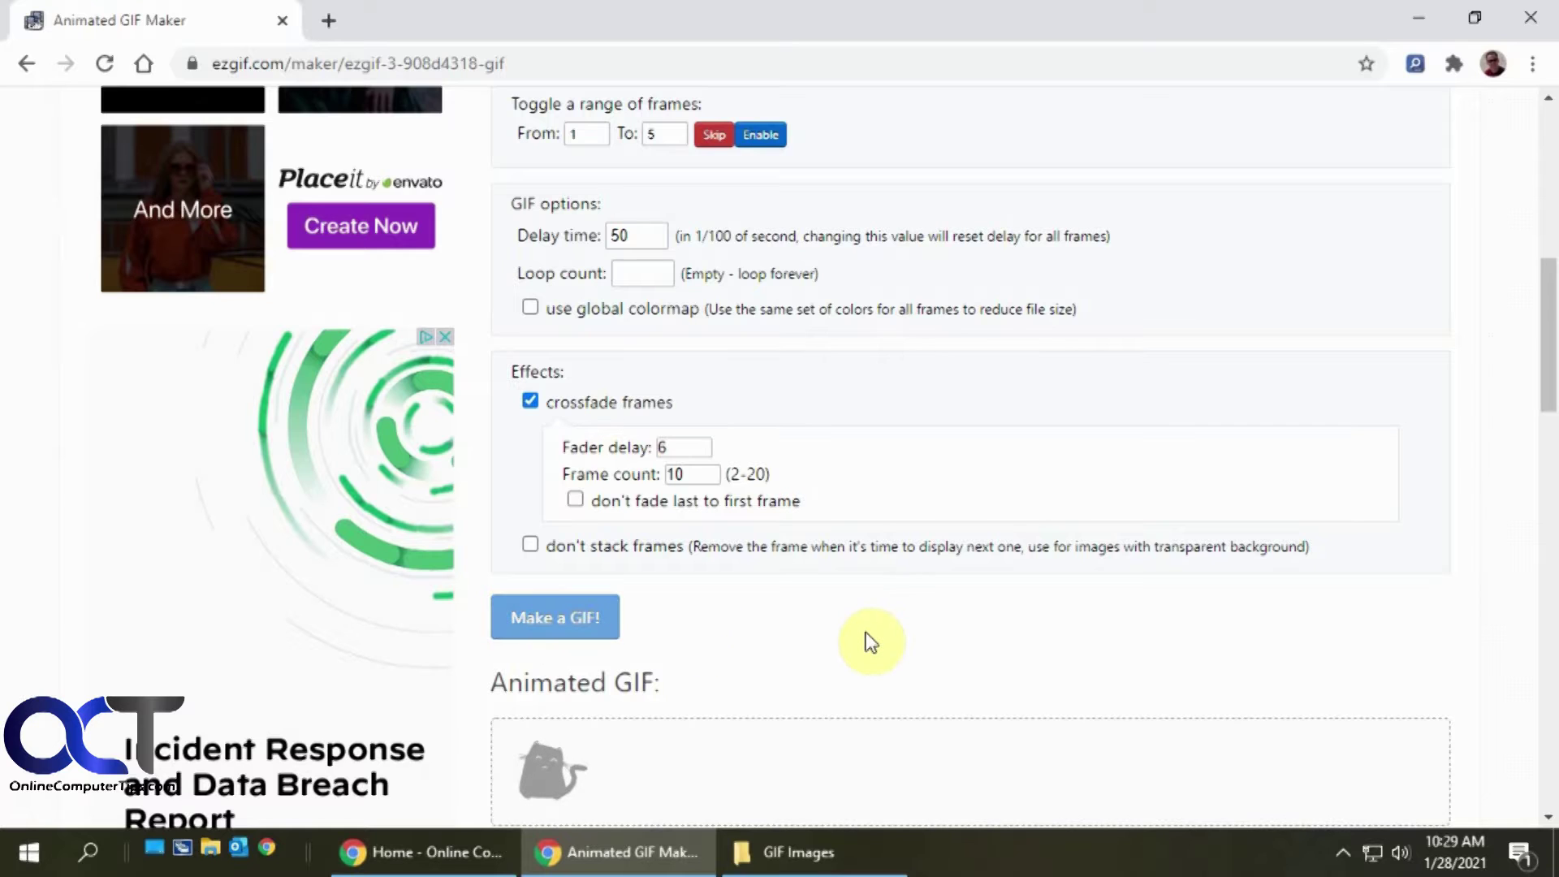
Step: Review the generated car animation and save it as Cars in GIF format in the GIF Images folder
{"action": "scroll", "coordinate": [871, 642], "scroll_direction": "down", "scroll_amount": 5}
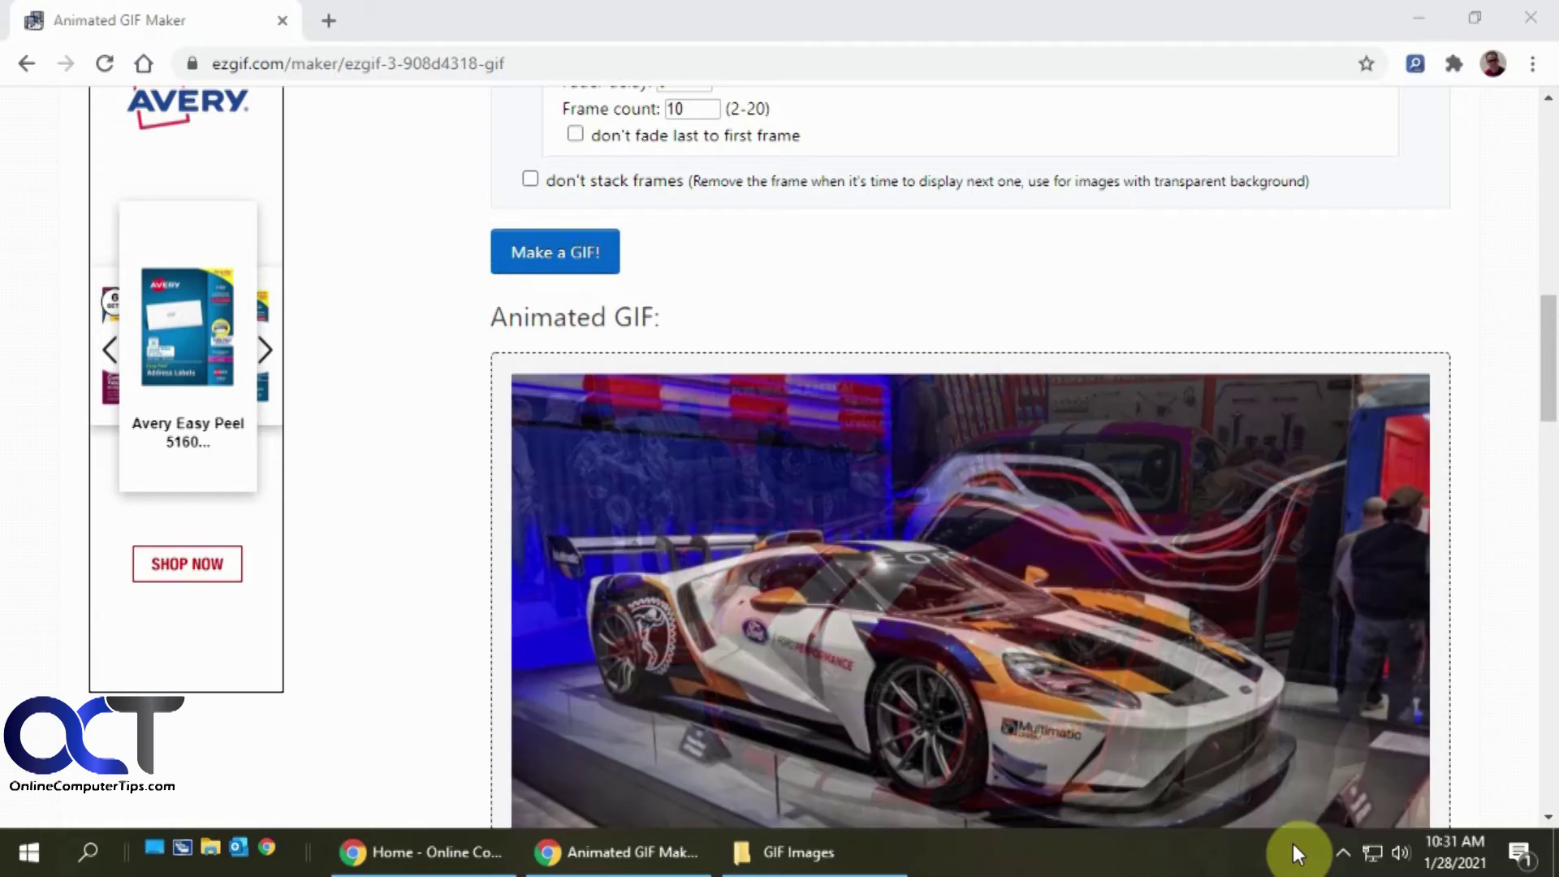
{"action": "scroll", "coordinate": [1413, 705], "scroll_direction": "down", "scroll_amount": 1}
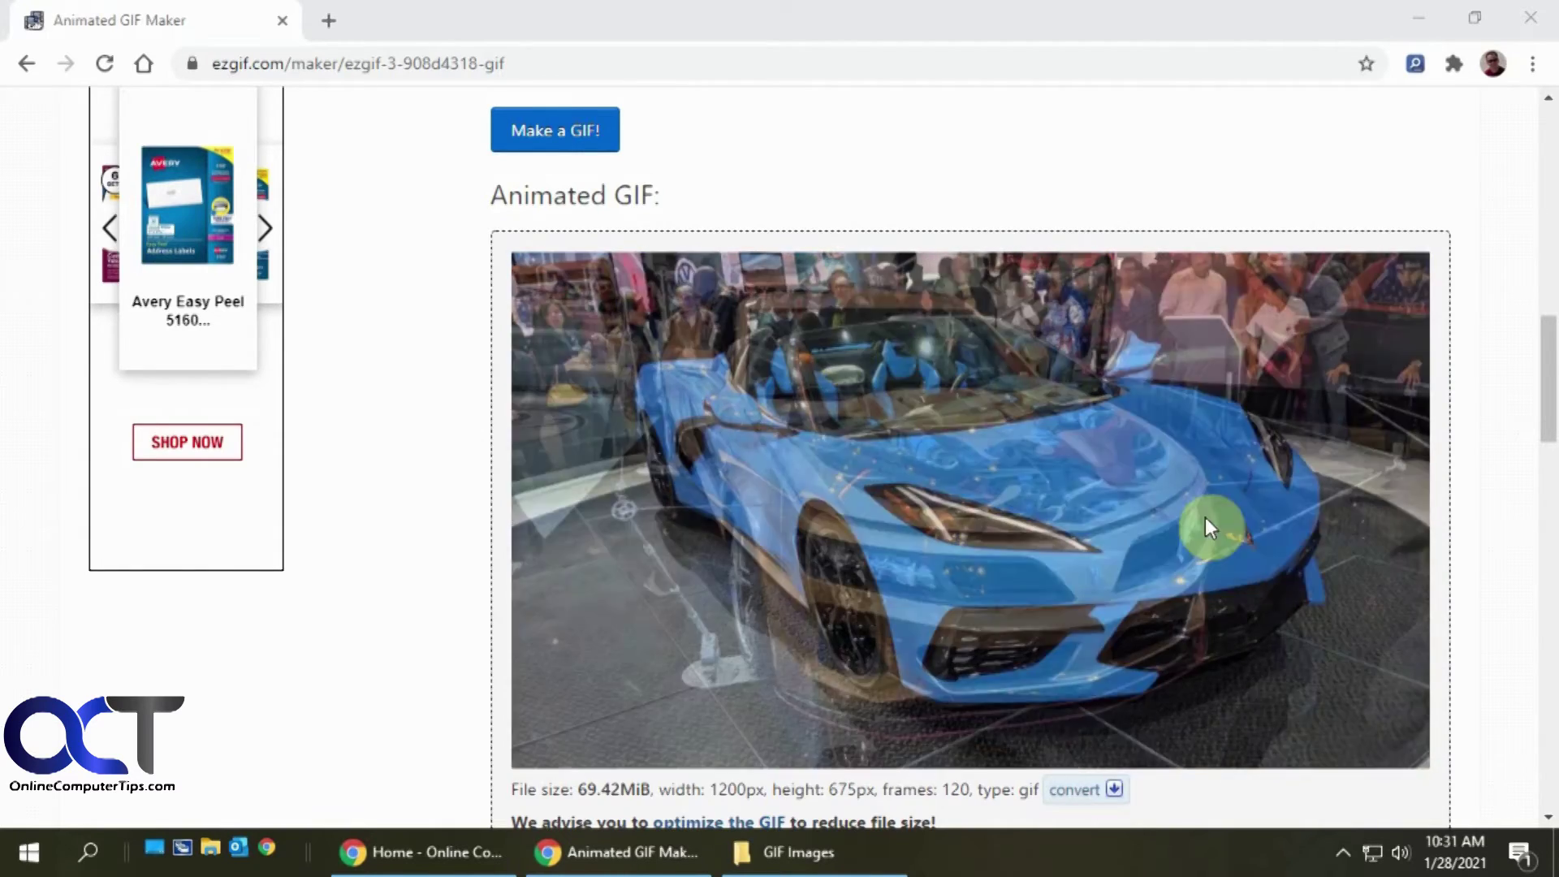
{"action": "scroll", "coordinate": [1205, 524], "scroll_direction": "up", "scroll_amount": 2}
{"action": "scroll", "coordinate": [1244, 529], "scroll_direction": "up", "scroll_amount": 2}
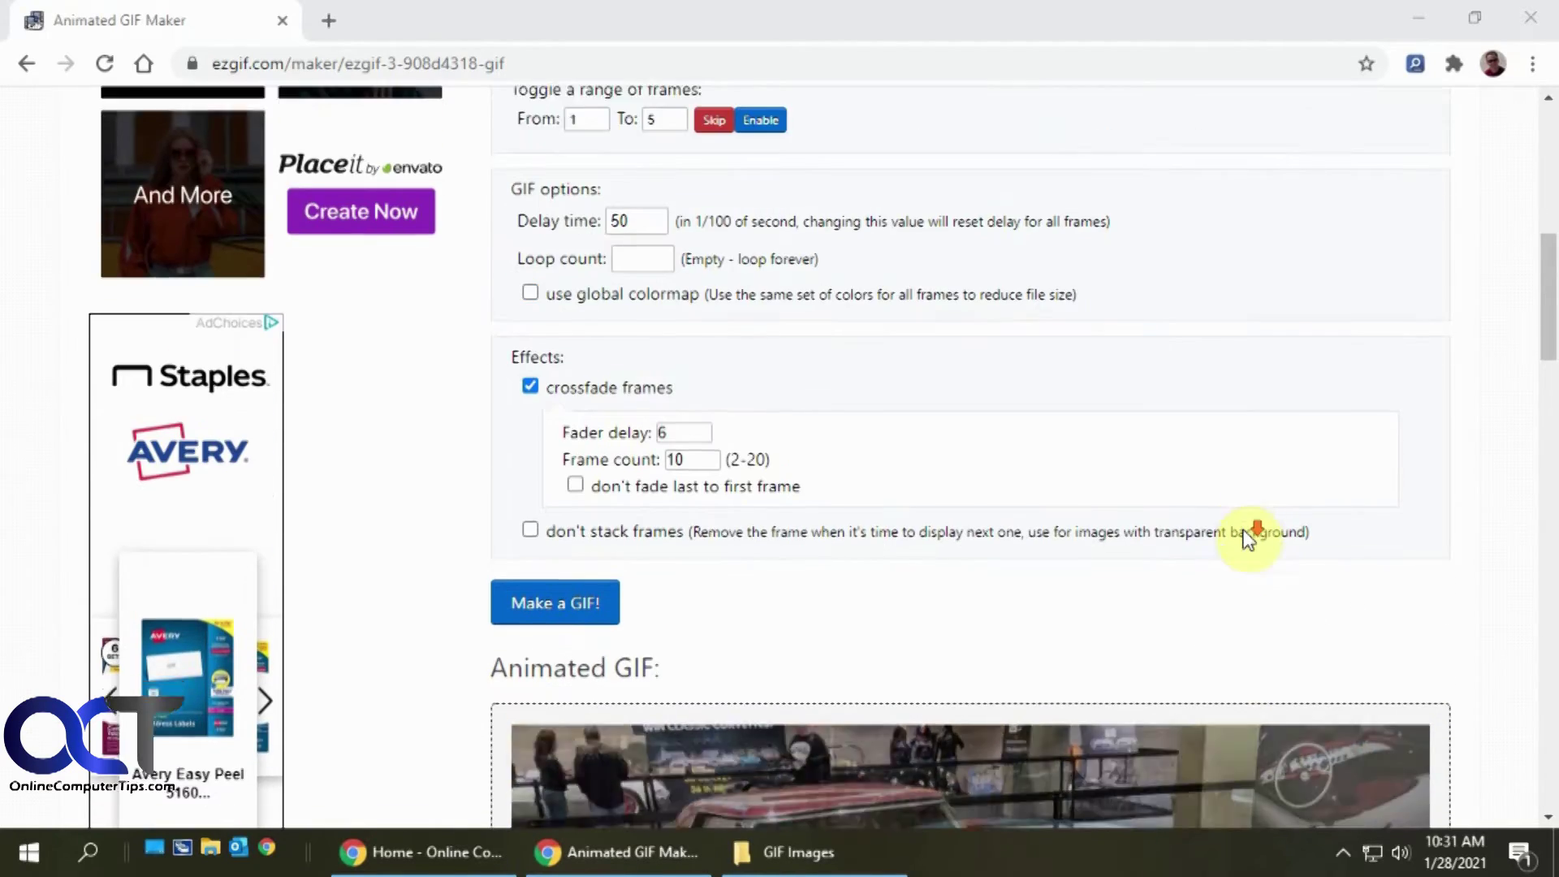
{"action": "scroll", "coordinate": [1244, 529], "scroll_direction": "down", "scroll_amount": 5}
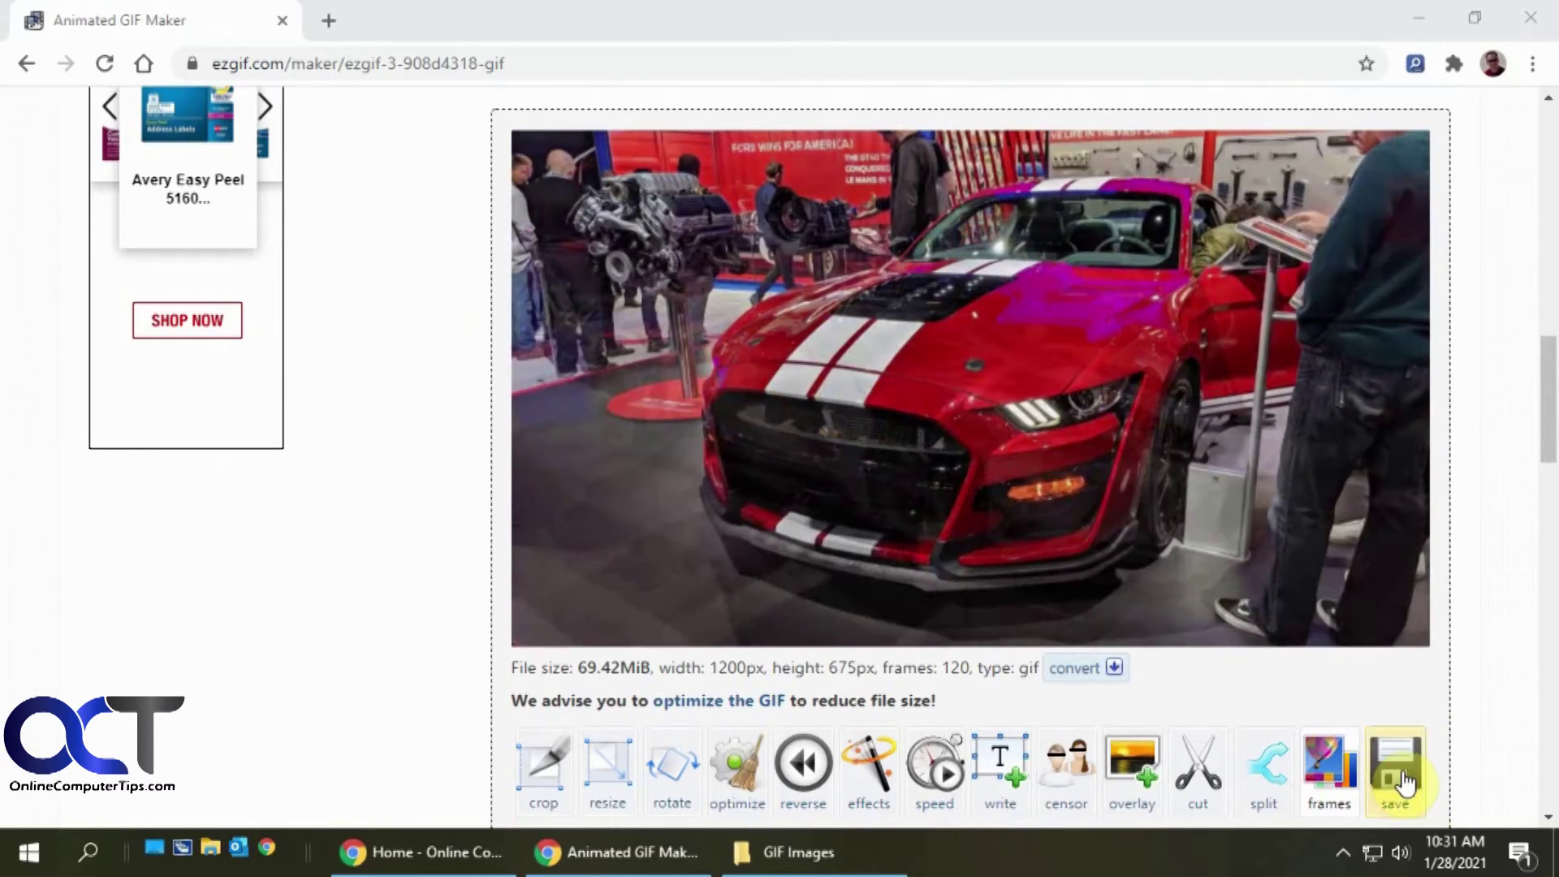
{"action": "left_click", "coordinate": [1396, 771]}
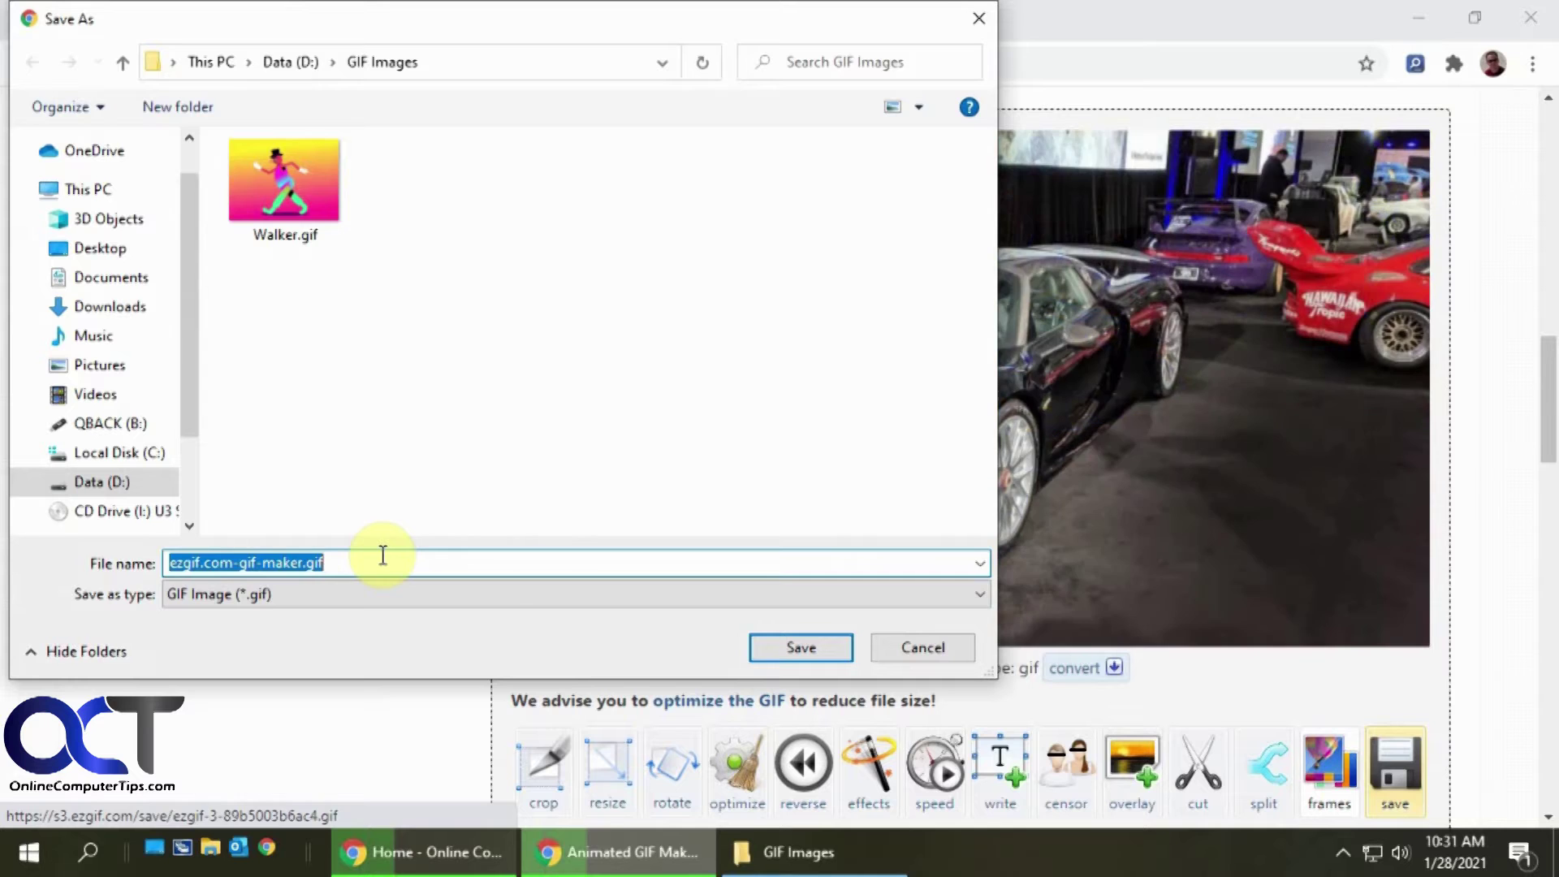
{"action": "type", "text": "Cart"}
{"action": "key", "text": "BackSpace"}
{"action": "type", "text": "s"}
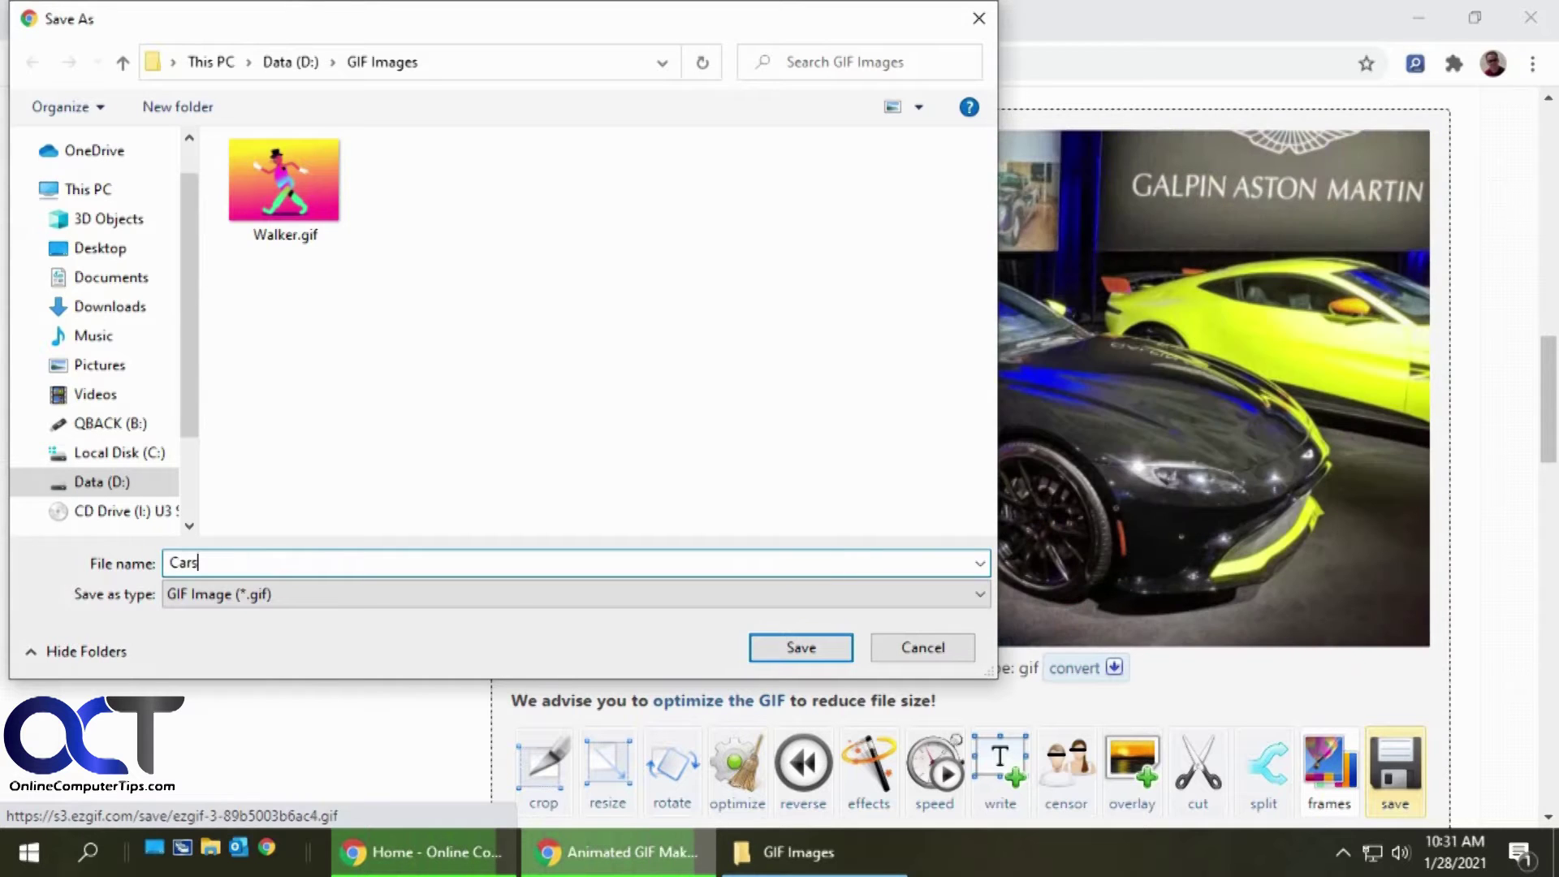
{"action": "left_click", "coordinate": [770, 656]}
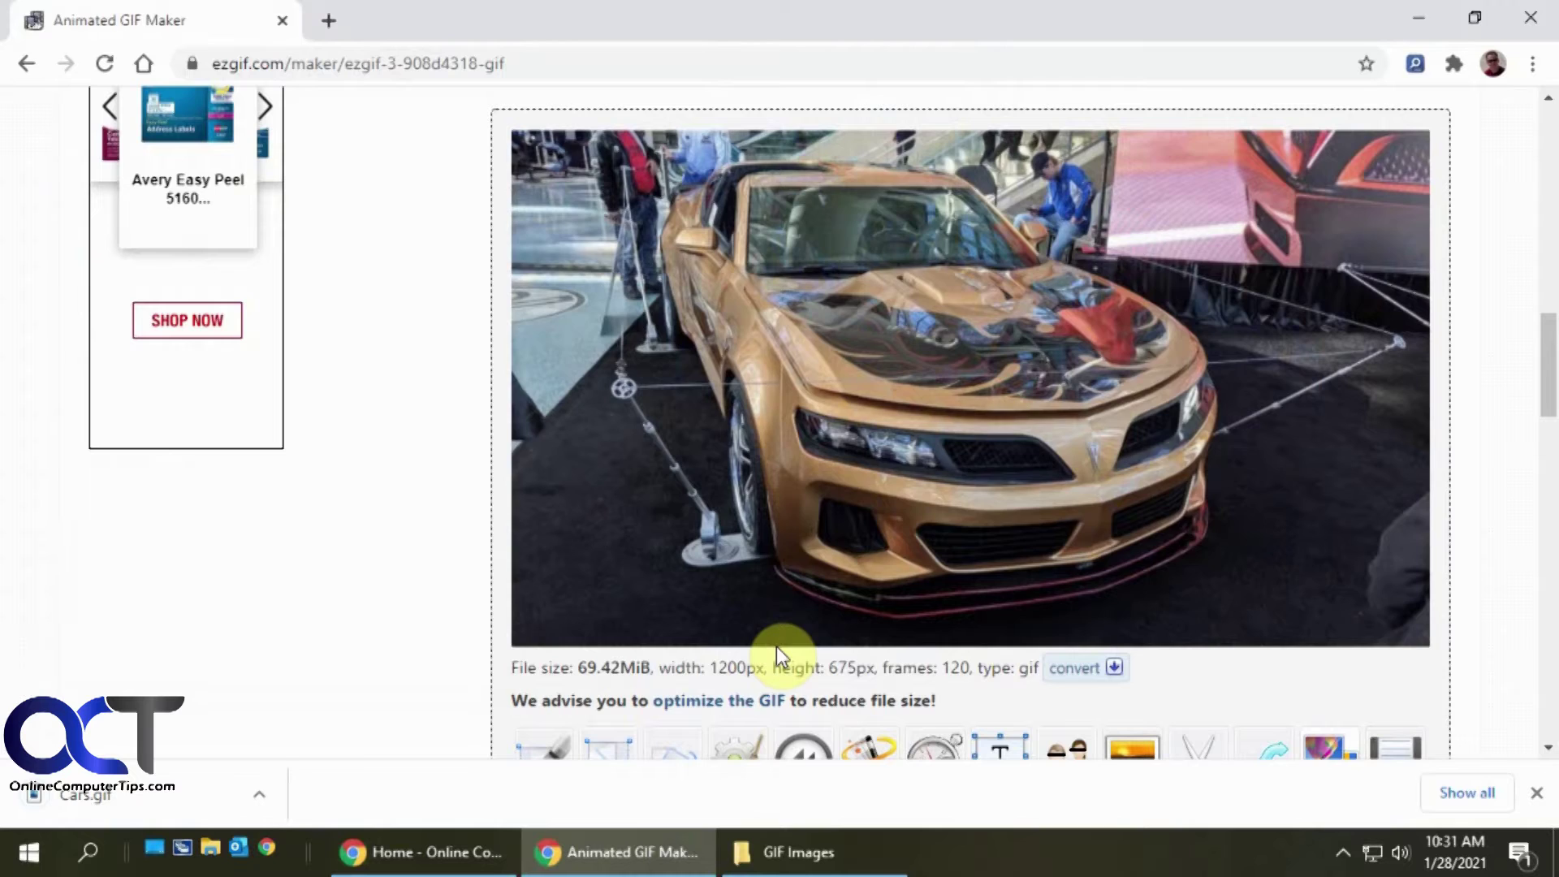
Step: Play Cars.gif from the GIF Images folder in File Explorer to check the animation, and close the viewer
{"action": "left_click", "coordinate": [798, 851]}
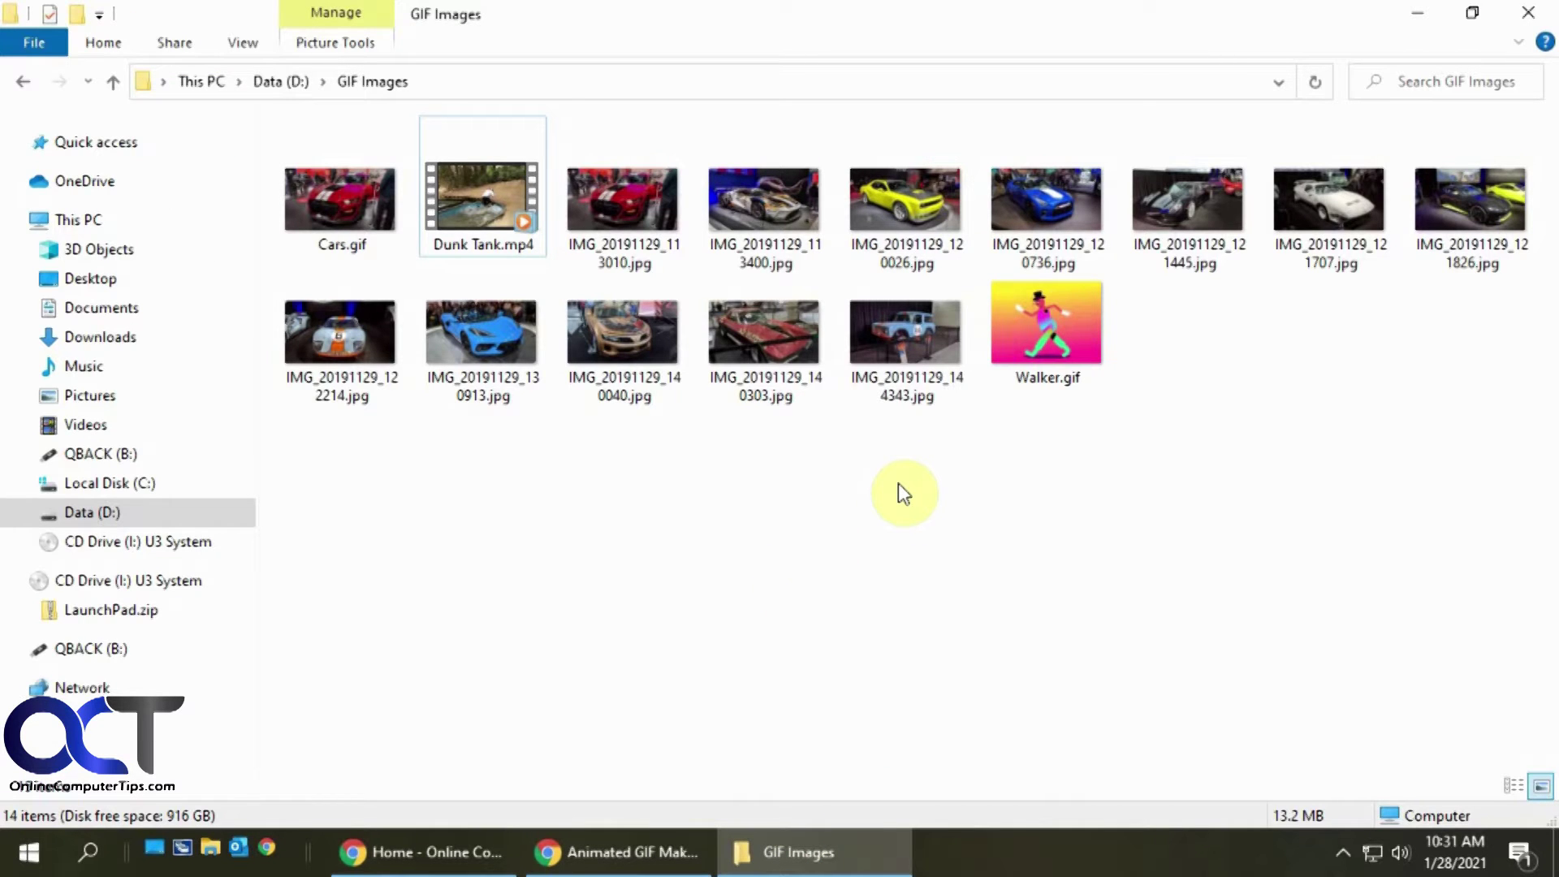
{"action": "double_click", "coordinate": [350, 230]}
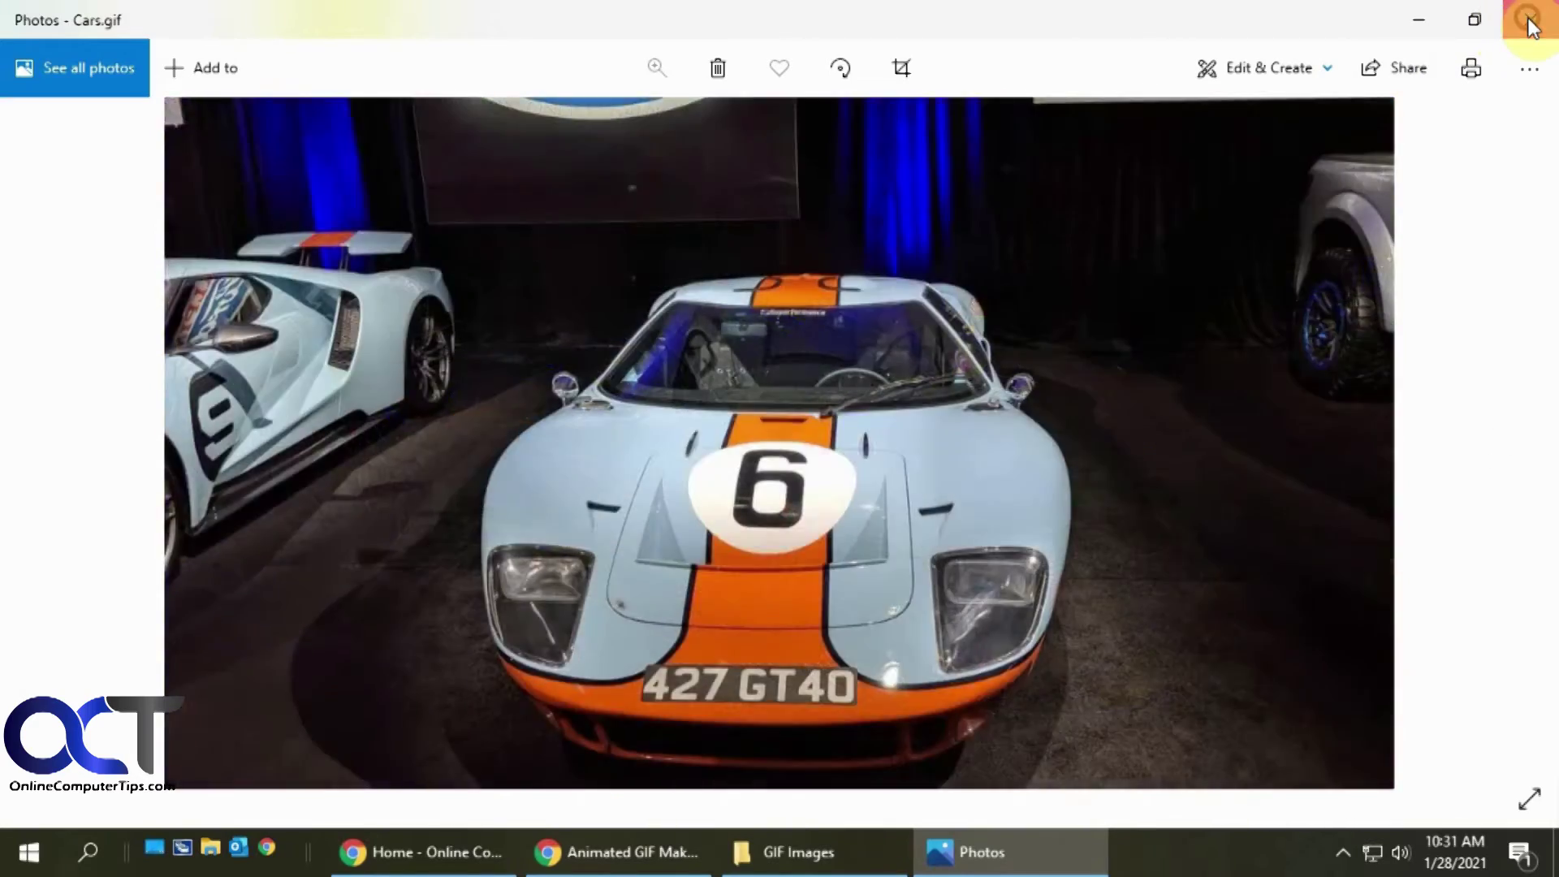
{"action": "left_click", "coordinate": [1528, 20]}
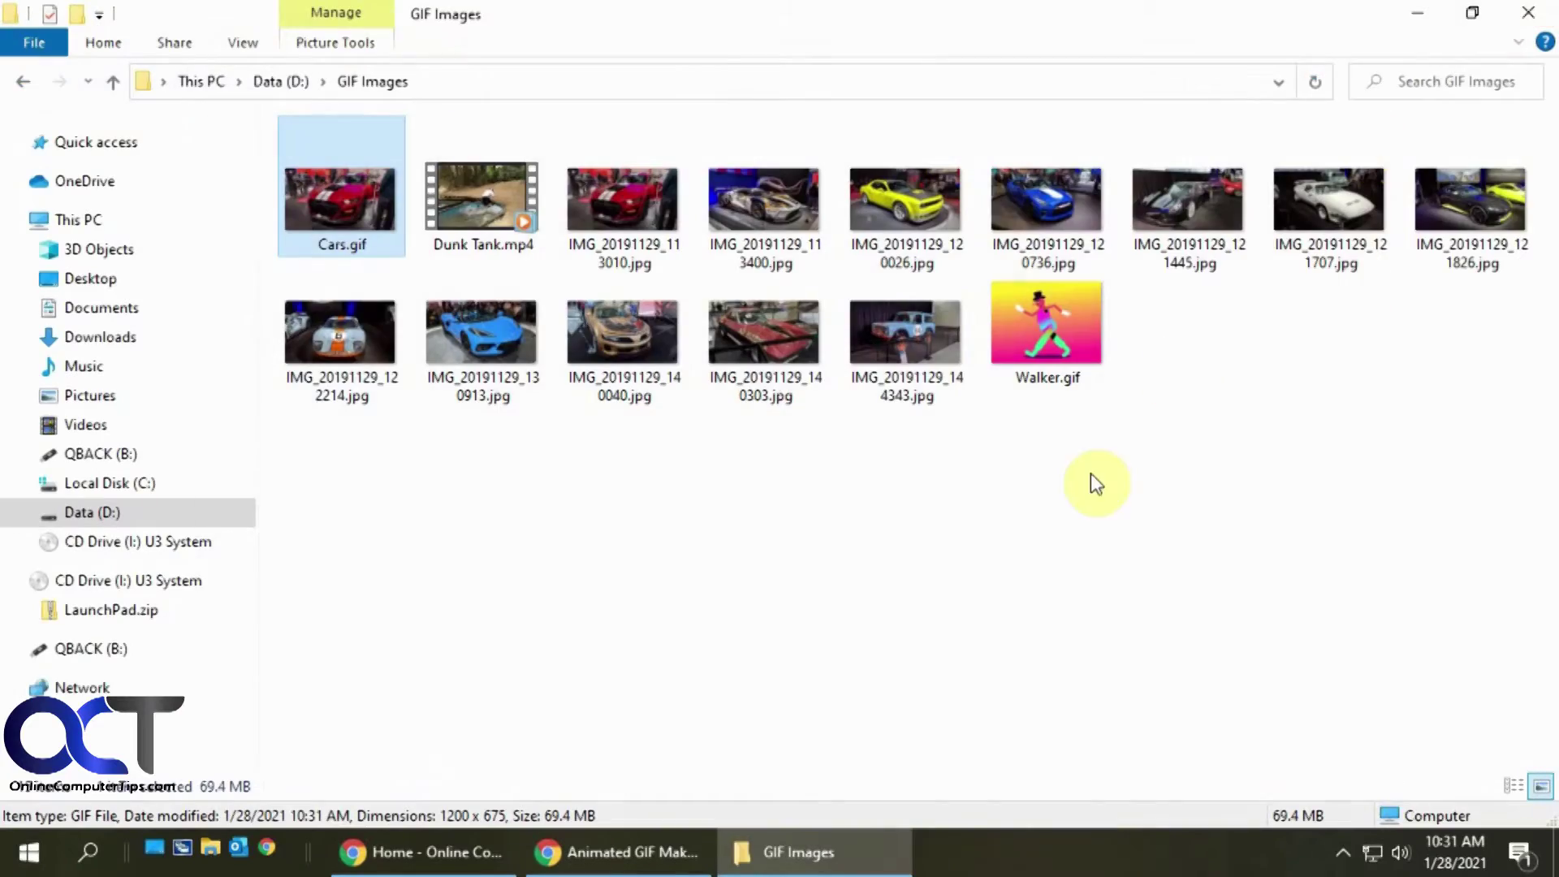
Step: Return to ezgif in Chrome and open the GIF Resizer from the site's home page
{"action": "left_click", "coordinate": [670, 861]}
{"action": "scroll", "coordinate": [885, 629], "scroll_direction": "down", "scroll_amount": 5}
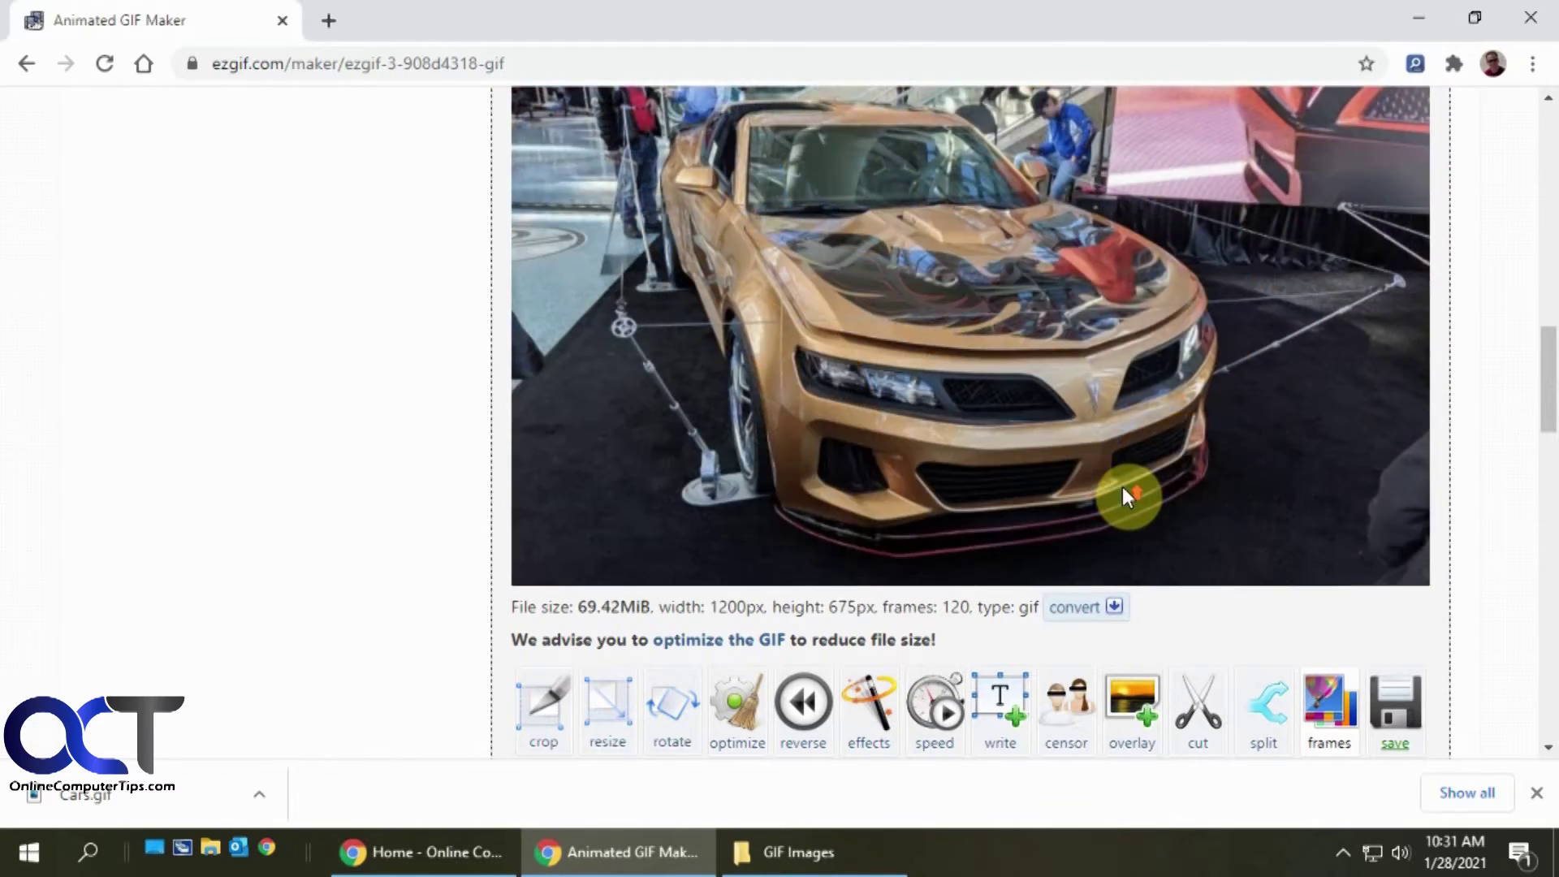
{"action": "scroll", "coordinate": [1122, 486], "scroll_direction": "up", "scroll_amount": 10}
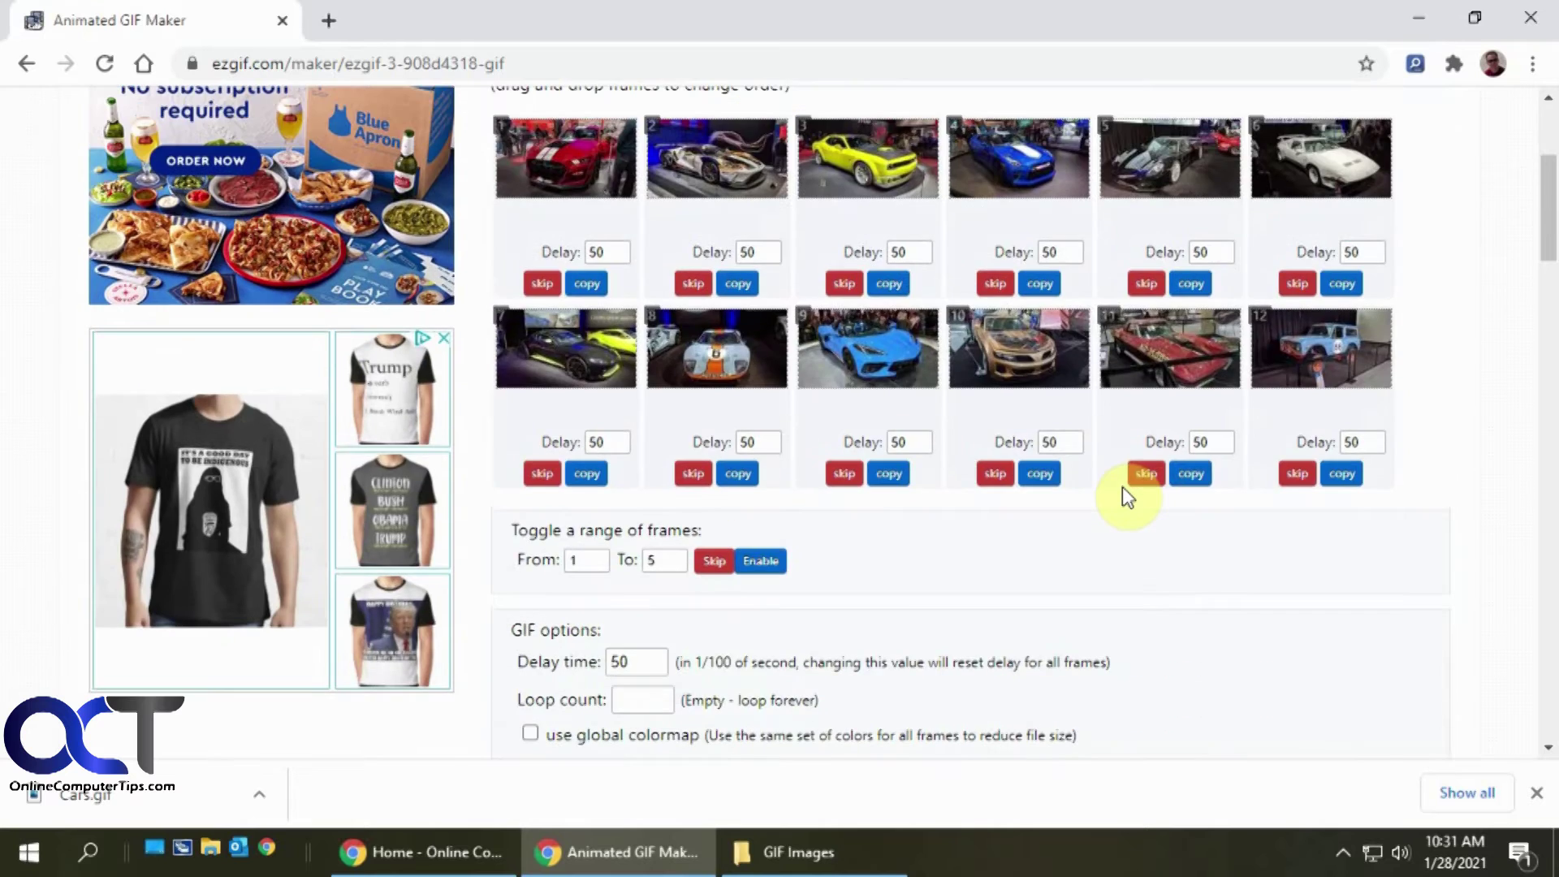
{"action": "scroll", "coordinate": [1123, 487], "scroll_direction": "up", "scroll_amount": 4}
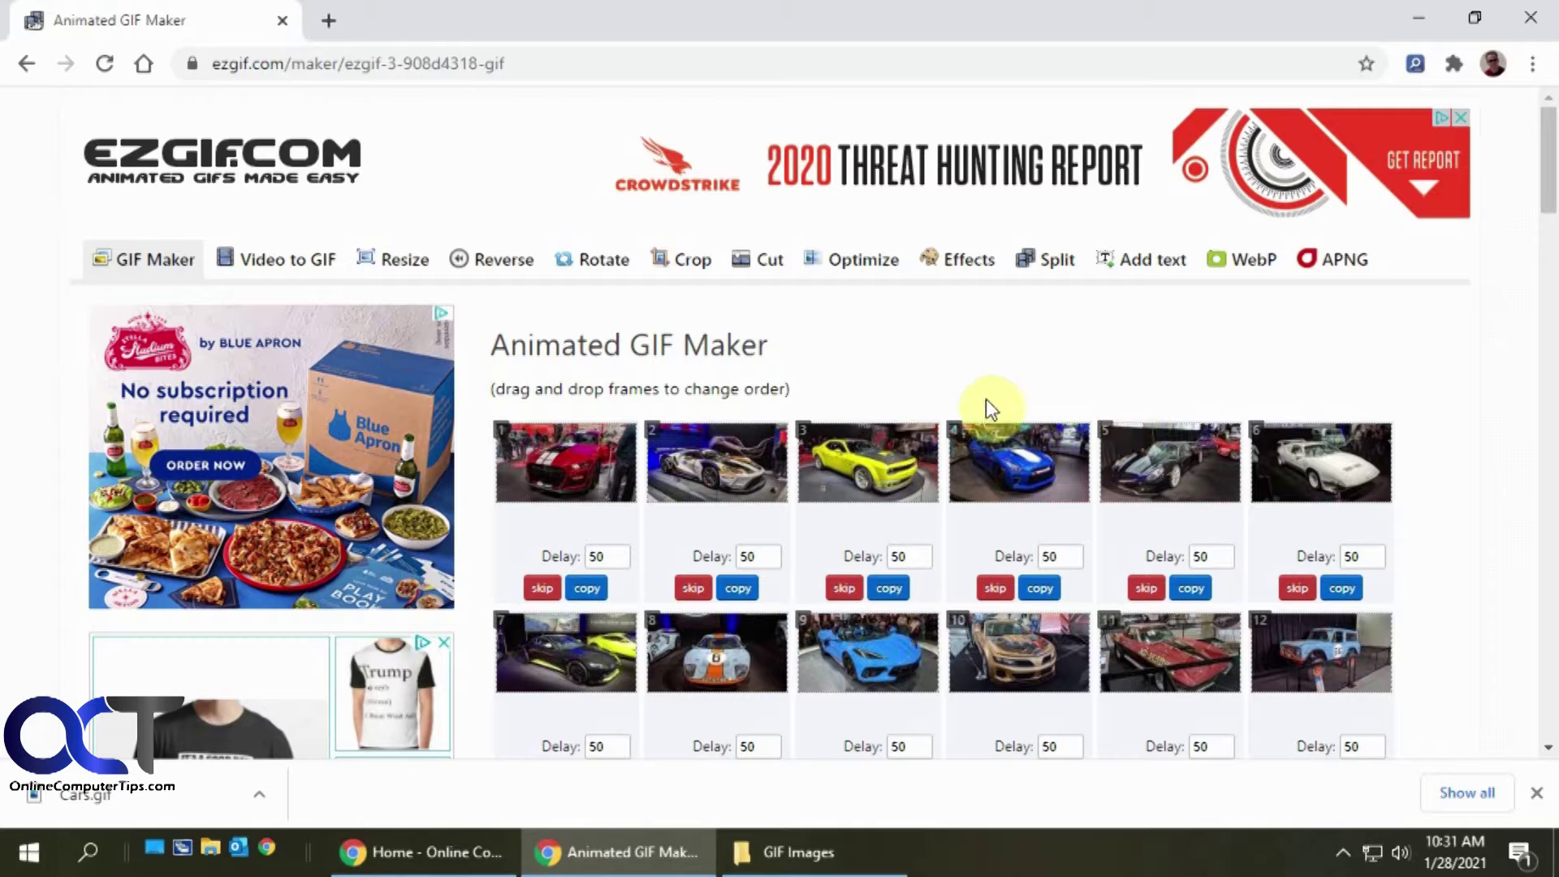
{"action": "left_click", "coordinate": [265, 156]}
{"action": "left_click", "coordinate": [927, 540]}
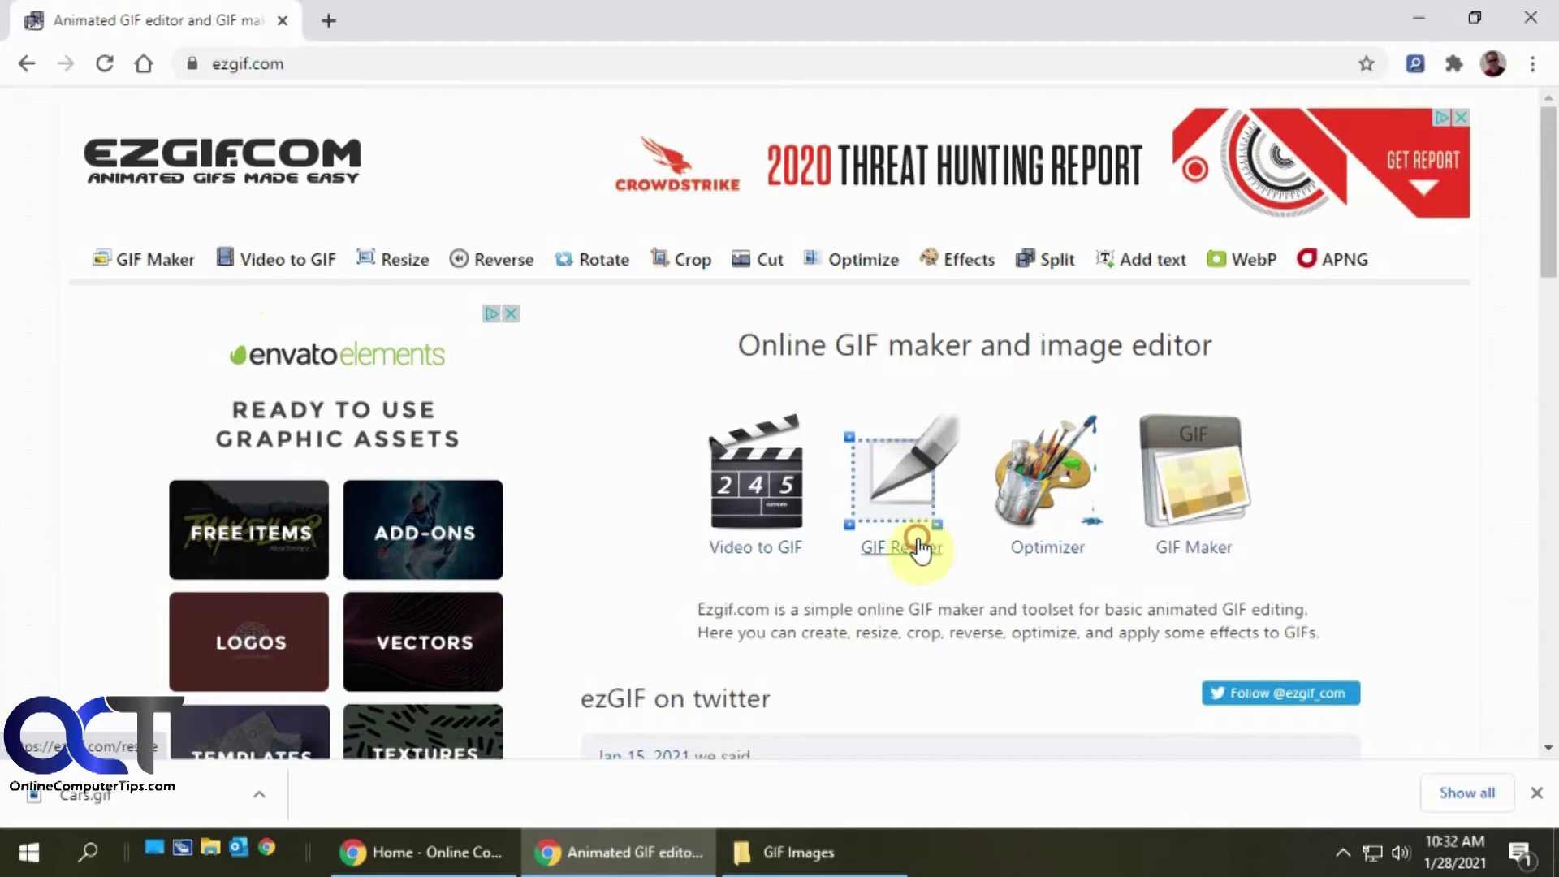
{"action": "left_click", "coordinate": [918, 545]}
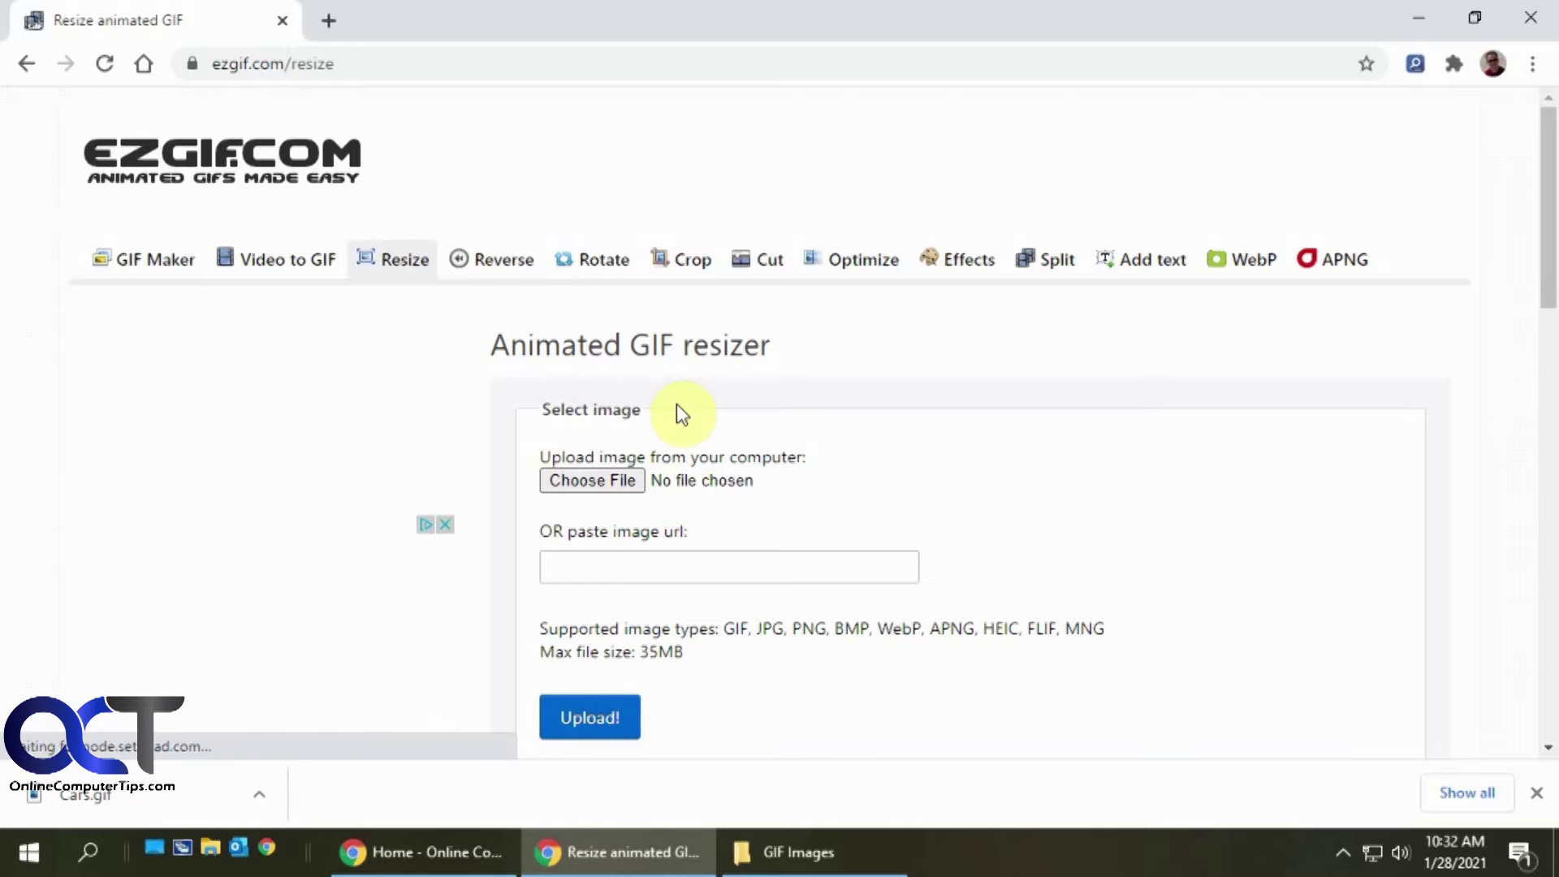
Step: Upload Walker.gif from the GIF Images folder to the Animated GIF resizer and dismiss the browser's downloads bar
{"action": "left_click", "coordinate": [624, 481]}
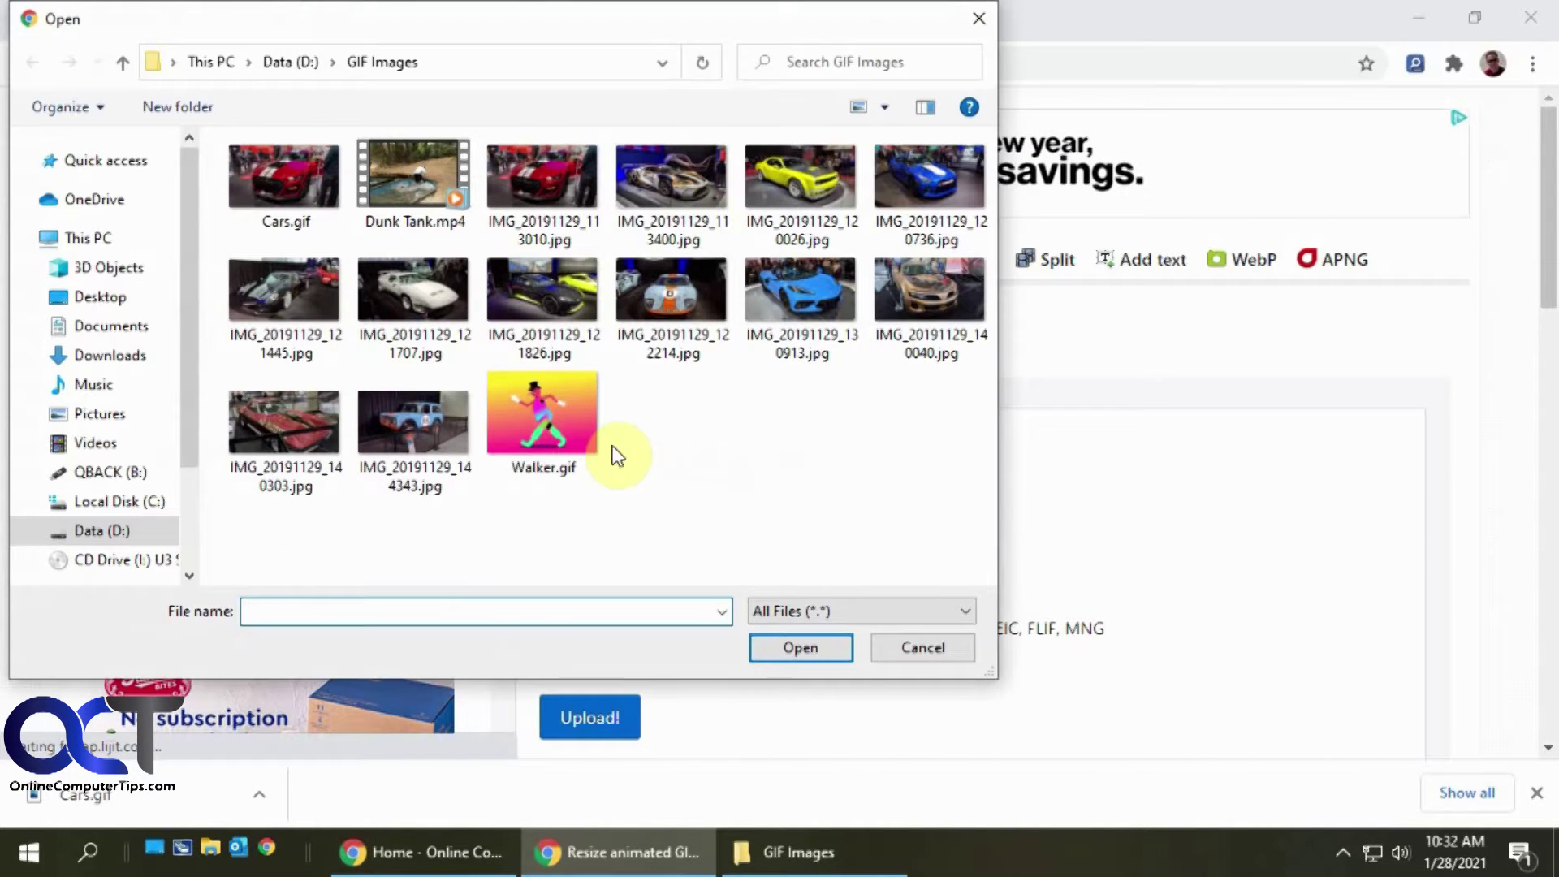
{"action": "double_click", "coordinate": [581, 440]}
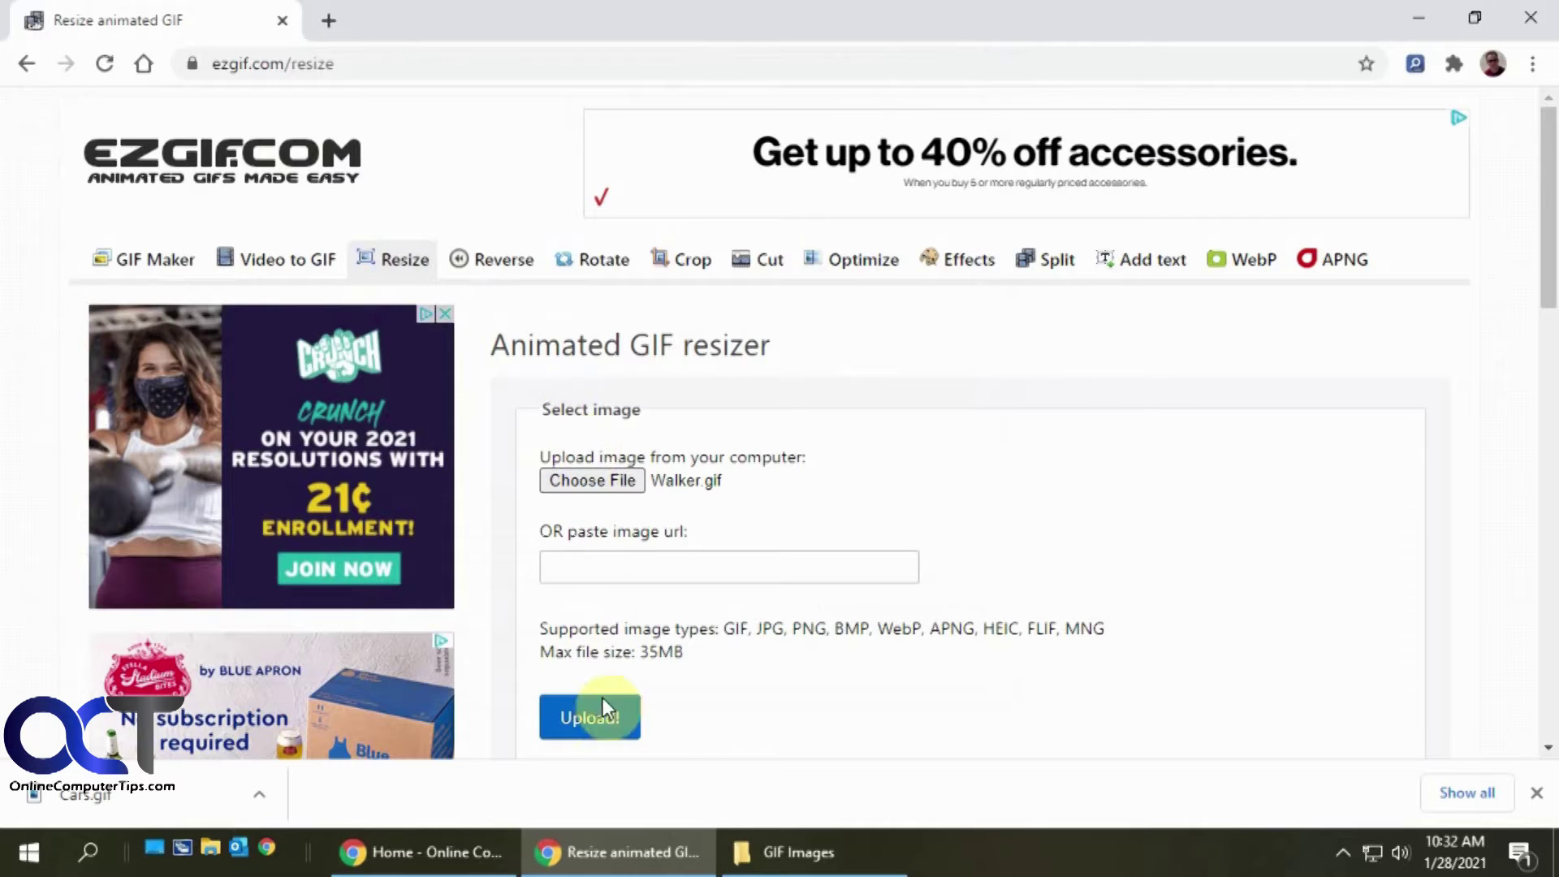
{"action": "left_click", "coordinate": [625, 718]}
{"action": "left_click", "coordinate": [1536, 793]}
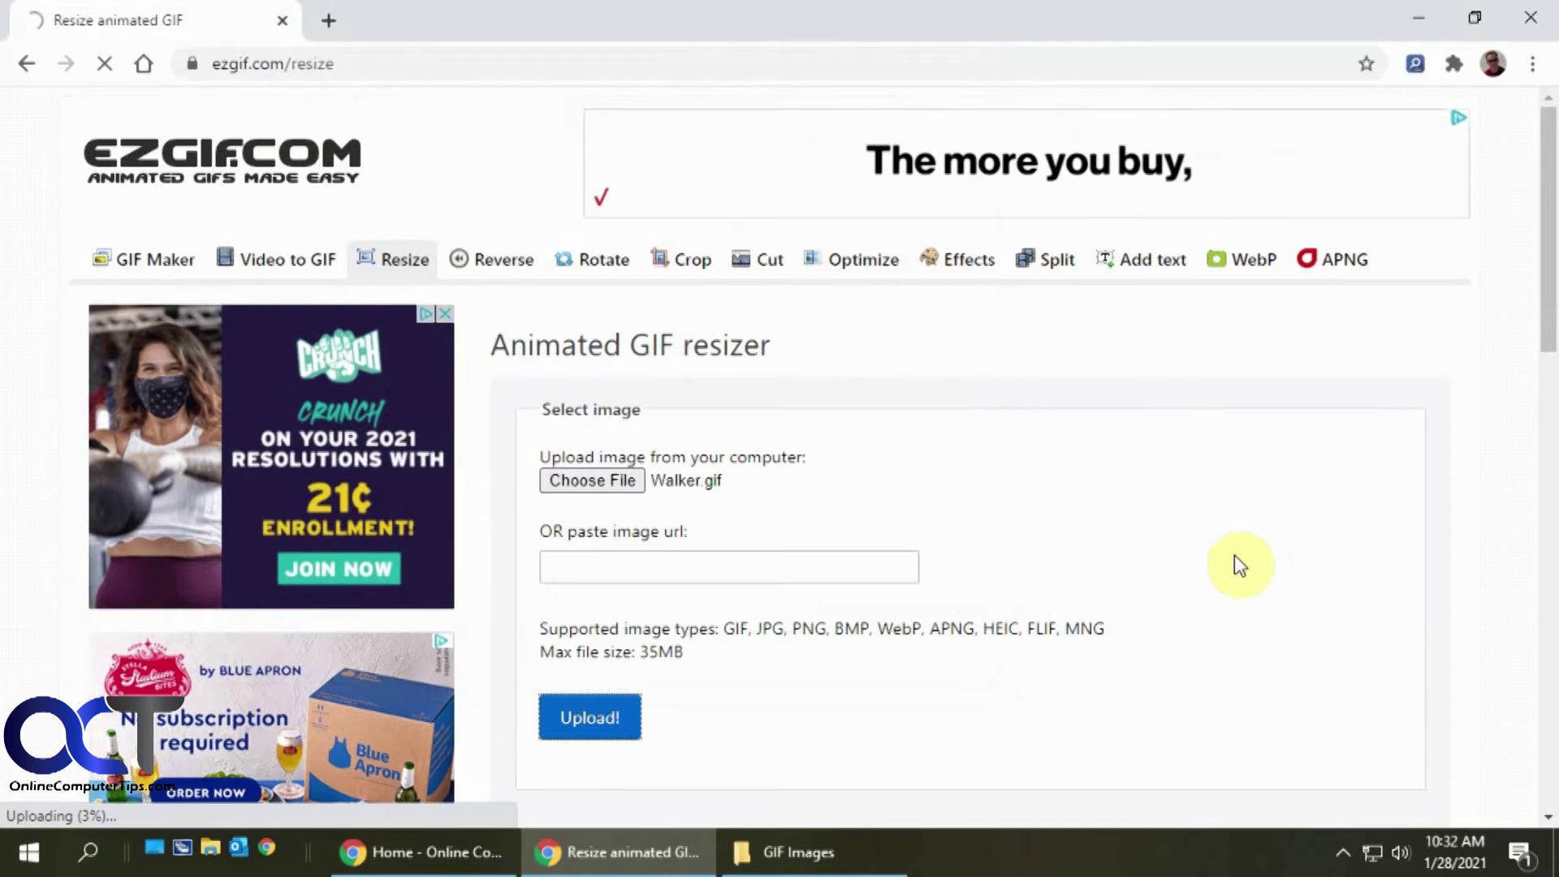
Step: Open the Crop tool for the uploaded Walker.gif
{"action": "key", "text": "ctrl+minus"}
{"action": "key", "text": "ctrl+minus"}
{"action": "key", "text": "ctrl+minus"}
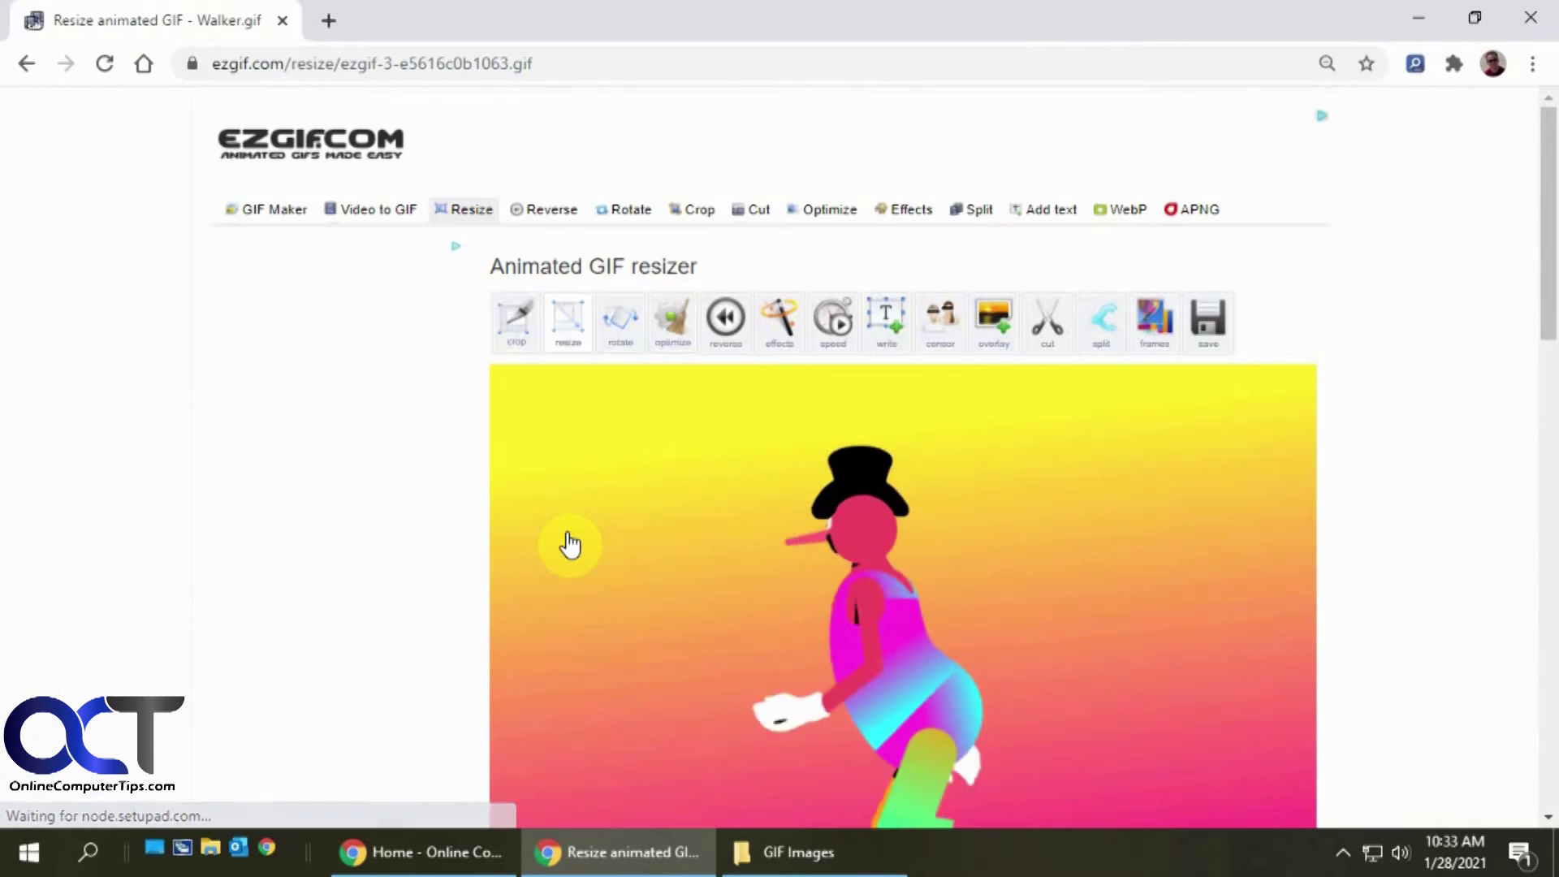
{"action": "left_click", "coordinate": [519, 324]}
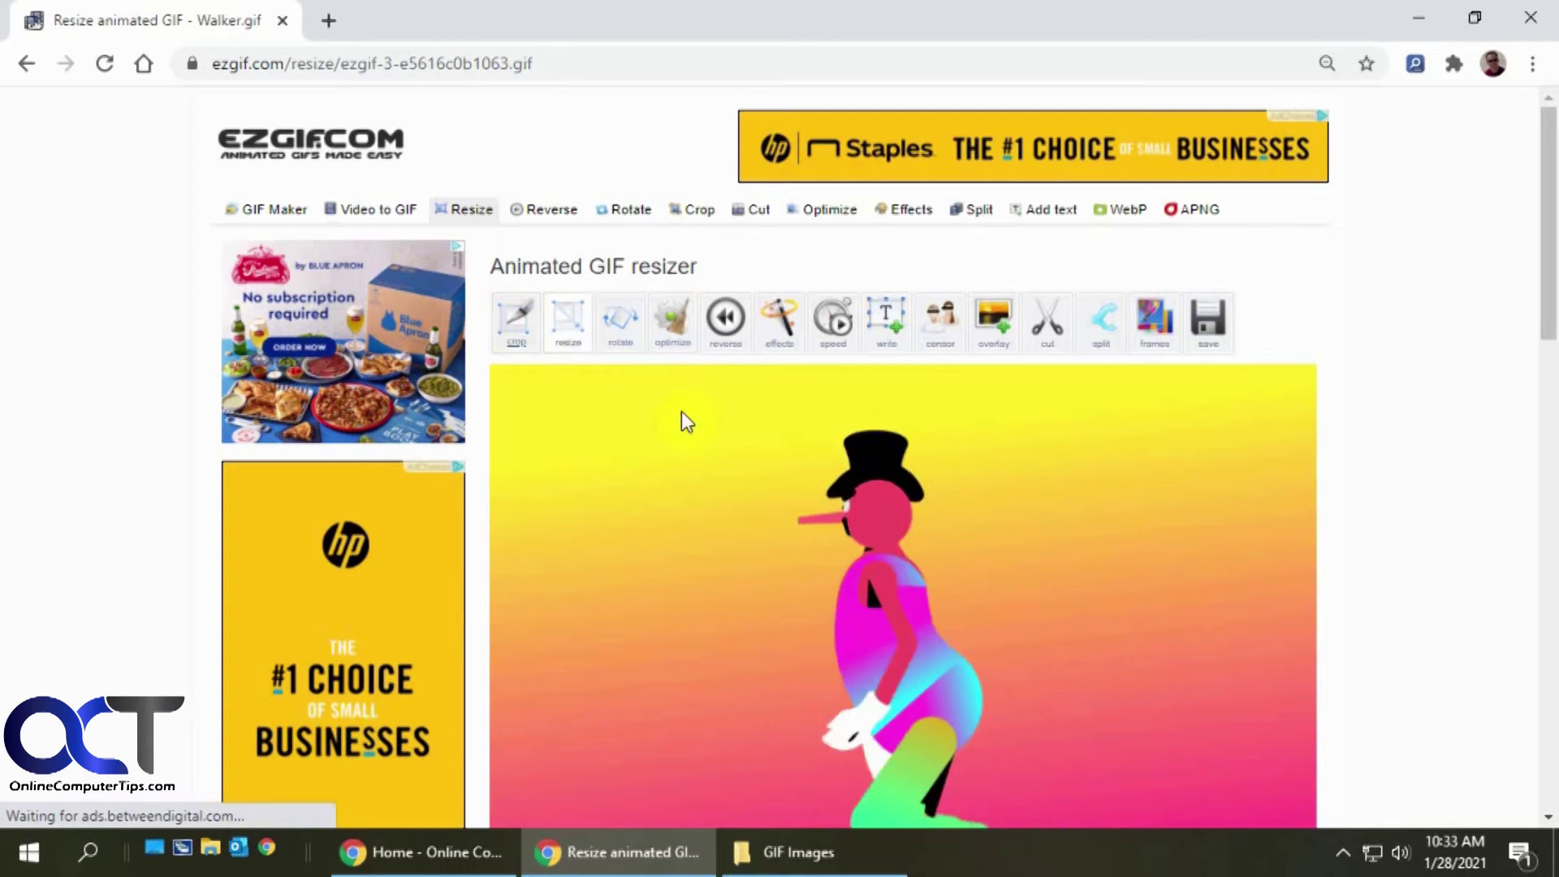
Step: Extend the crop area's lower and upper edges around the walking figure, giving a top of about 97 and a height of about 916
{"action": "scroll", "coordinate": [692, 427], "scroll_direction": "down", "scroll_amount": 6}
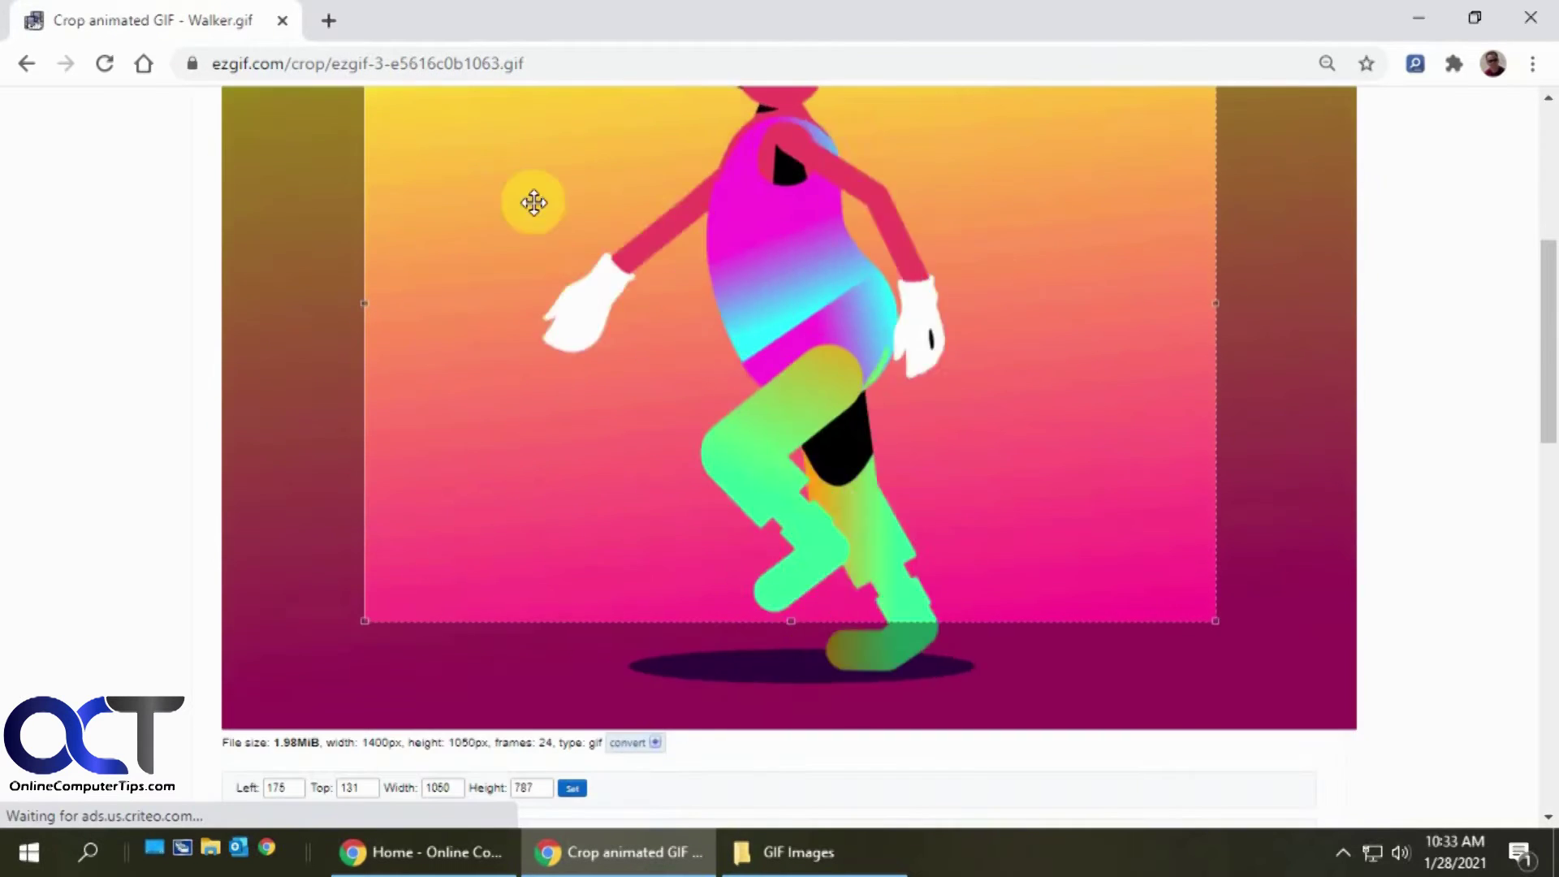
{"action": "left_click_drag", "start_coordinate": [793, 622], "coordinate": [797, 698]}
{"action": "scroll", "coordinate": [808, 669], "scroll_direction": "up", "scroll_amount": 3}
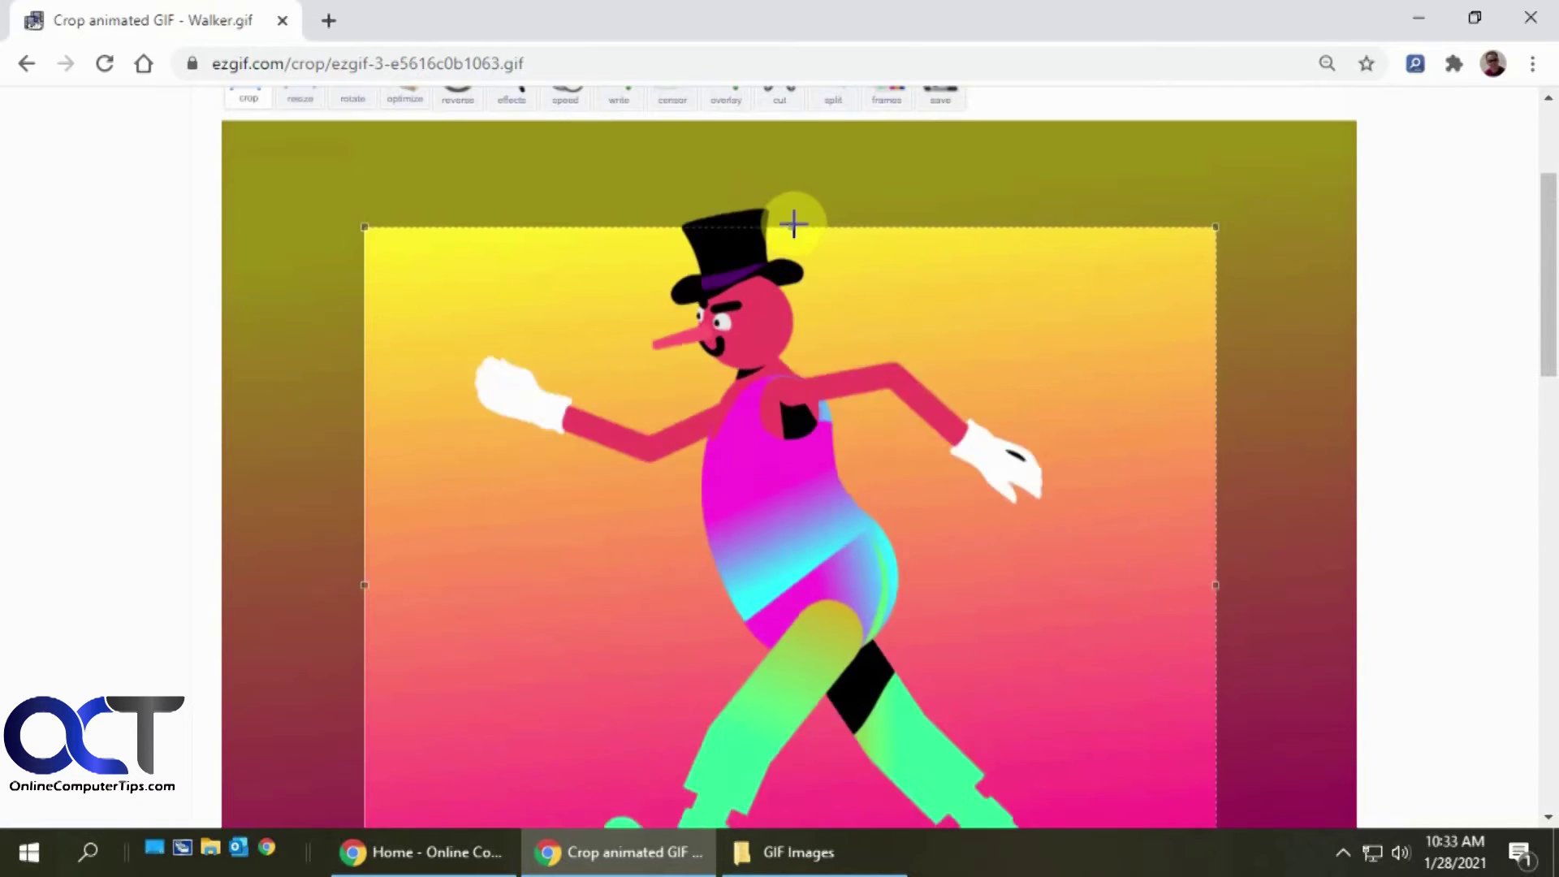
{"action": "left_click_drag", "start_coordinate": [787, 230], "coordinate": [787, 199]}
{"action": "scroll", "coordinate": [868, 272], "scroll_direction": "down", "scroll_amount": 5}
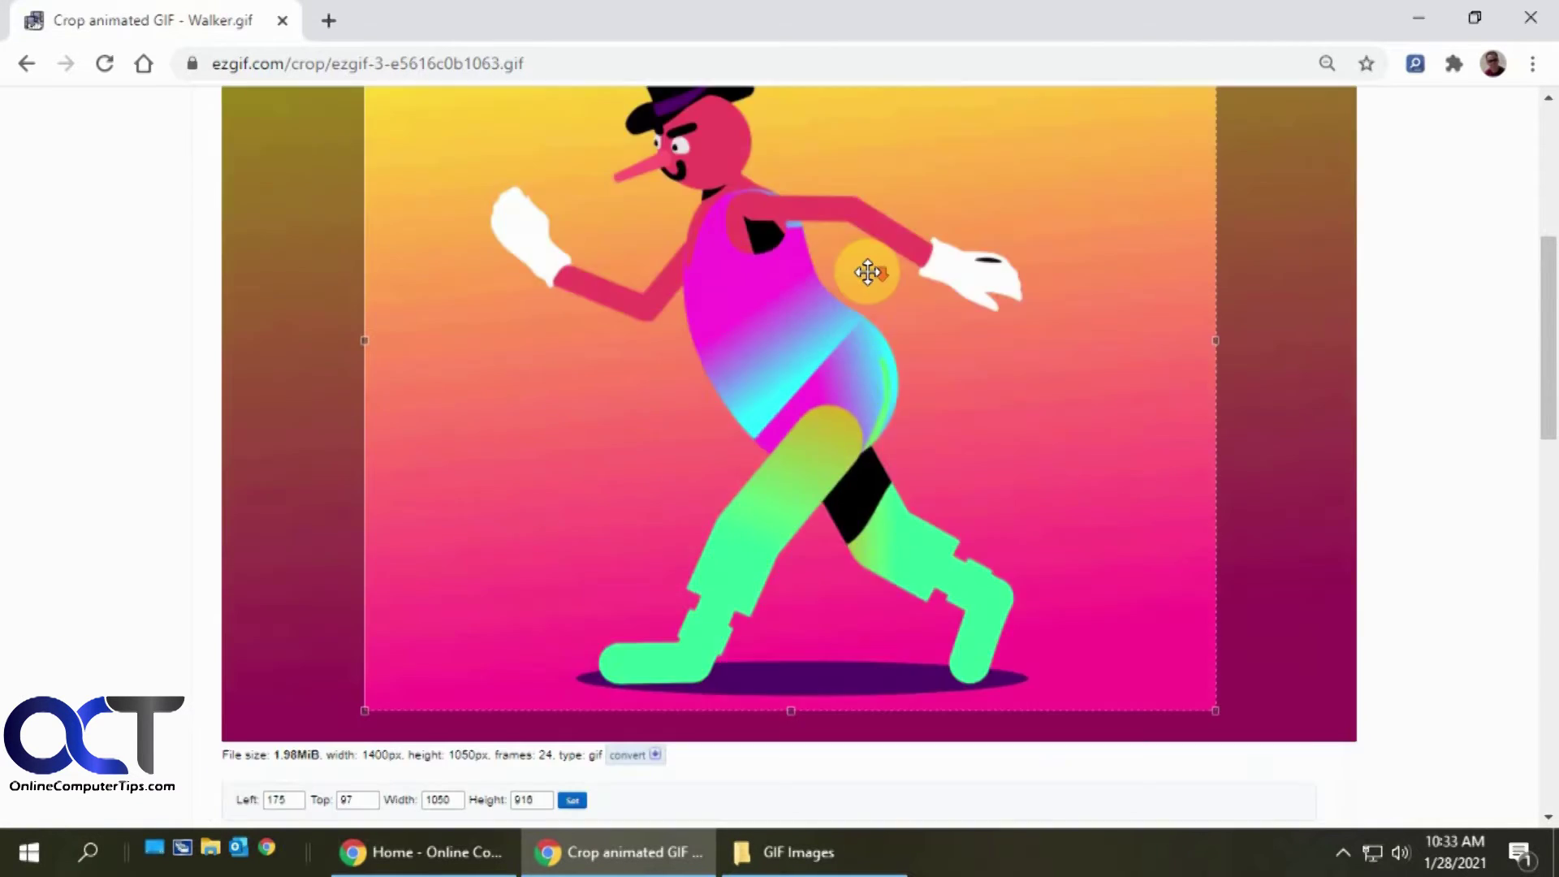
{"action": "scroll", "coordinate": [868, 272], "scroll_direction": "down", "scroll_amount": 2}
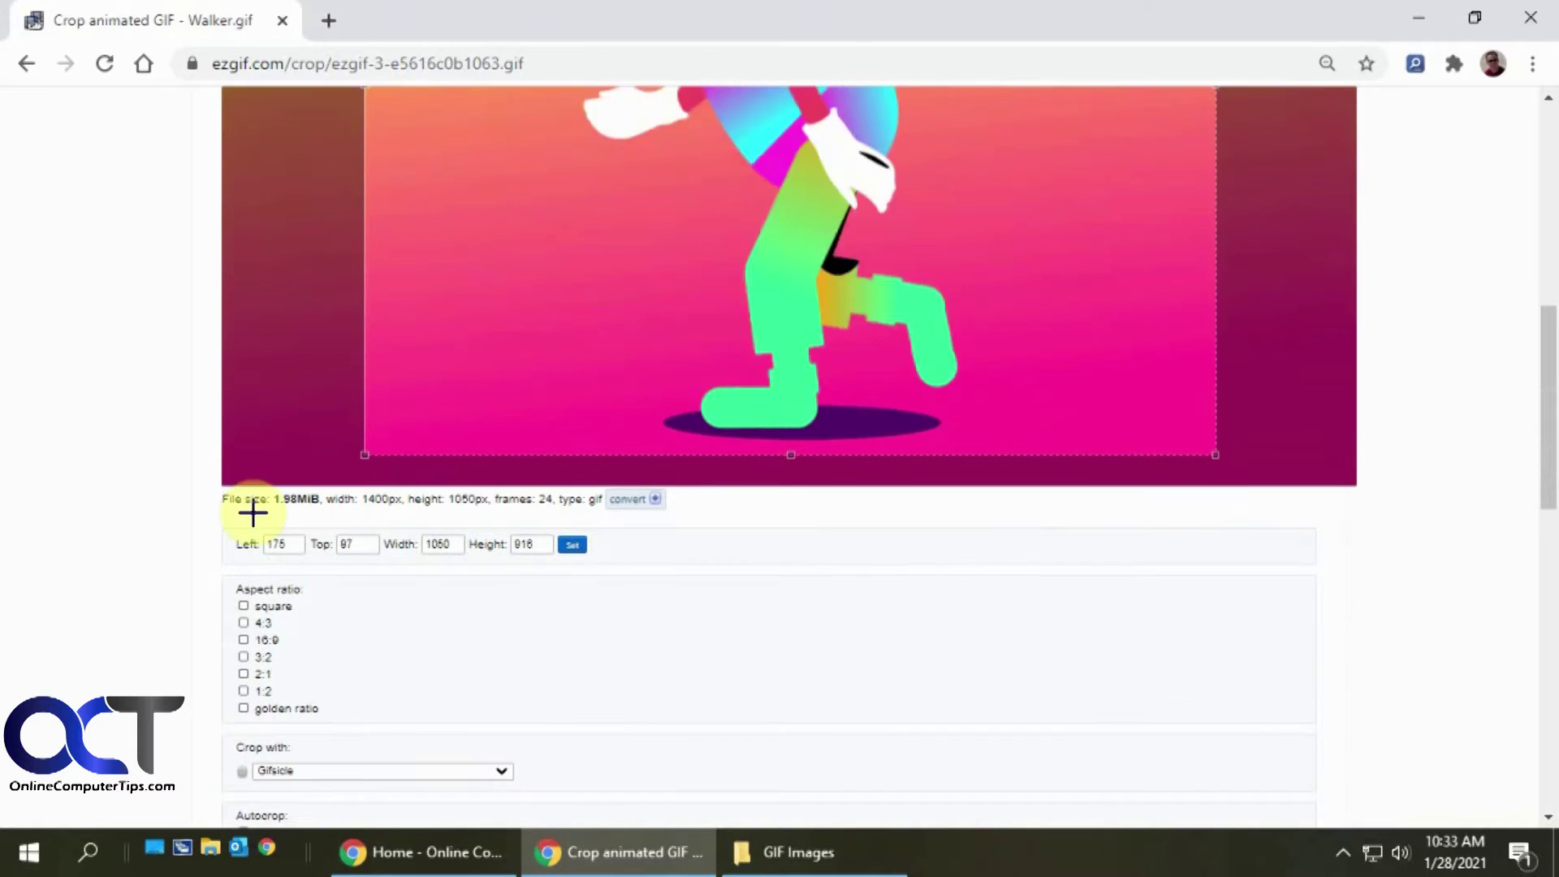
Step: Crop the GIF to the selected area with Gifsicle and check the cropped animation
{"action": "scroll", "coordinate": [479, 585], "scroll_direction": "down", "scroll_amount": 3}
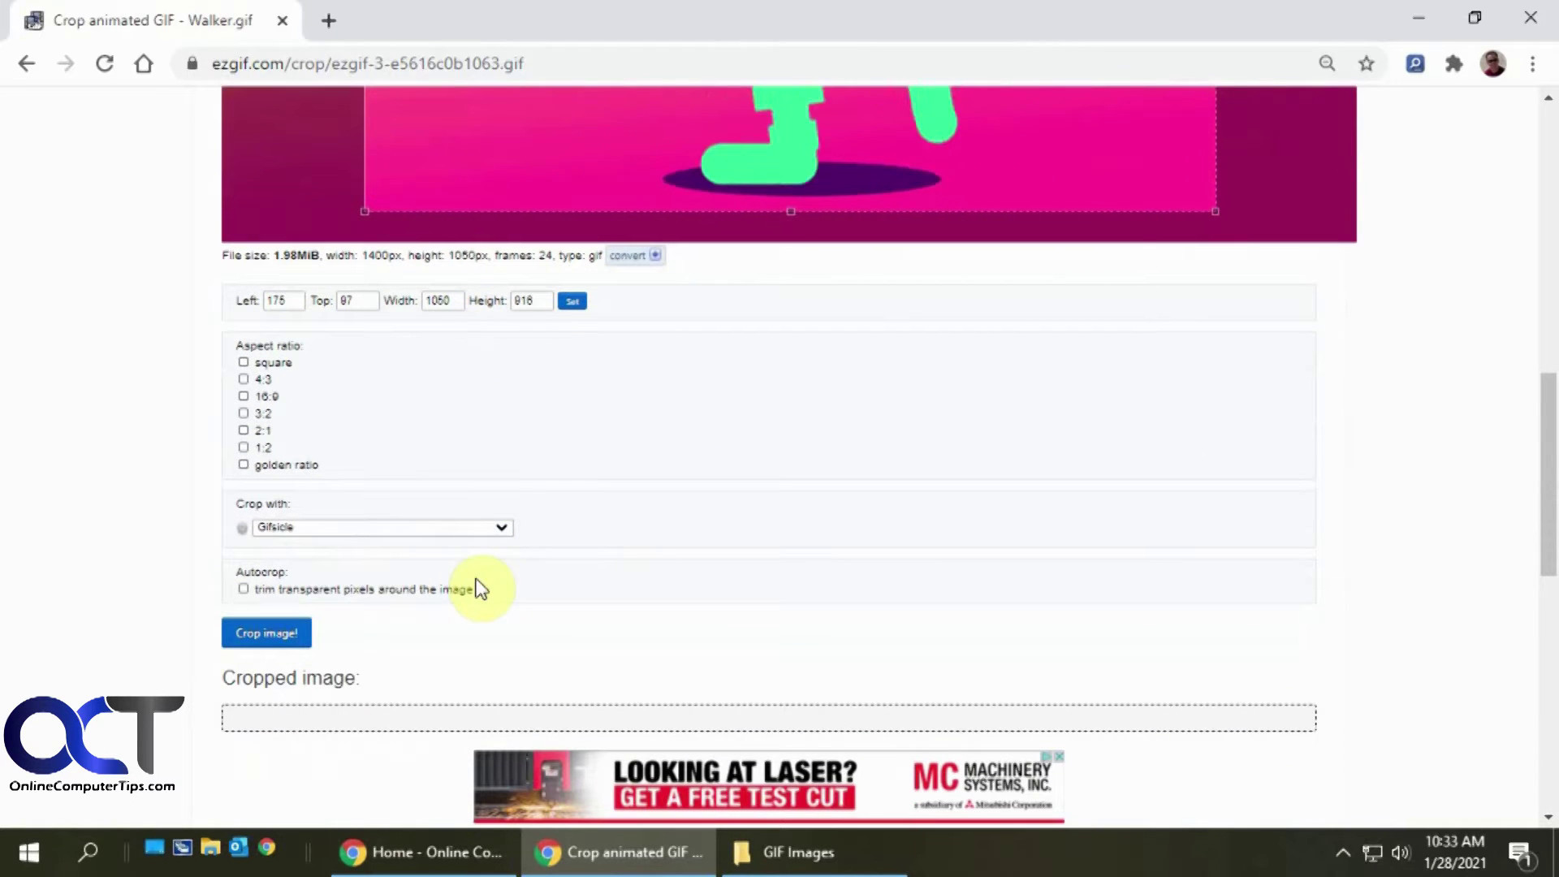
{"action": "left_click", "coordinate": [305, 637]}
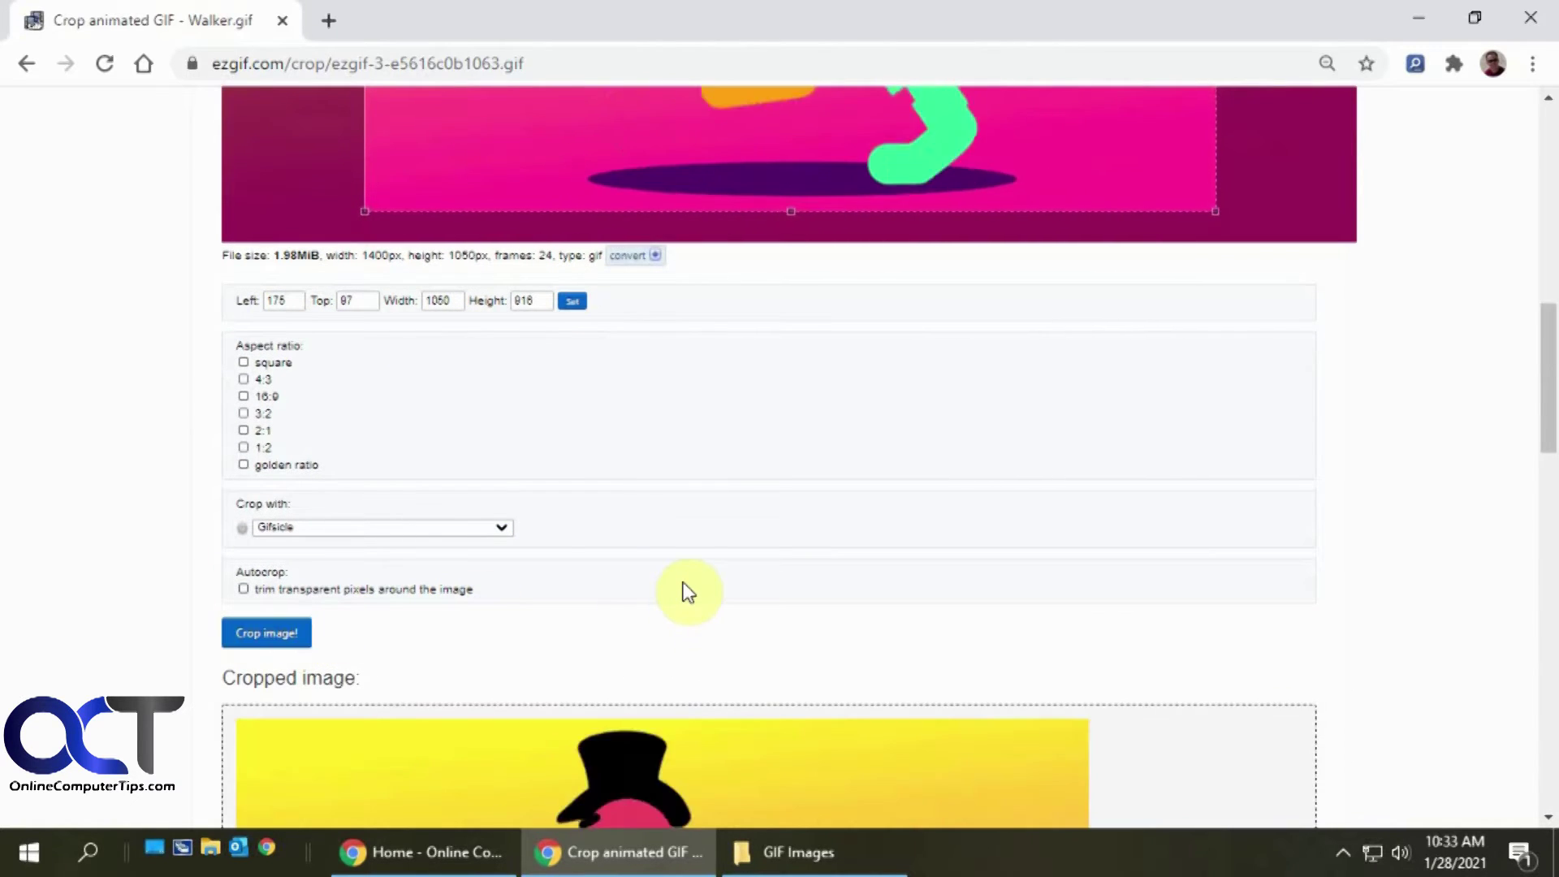
{"action": "scroll", "coordinate": [685, 581], "scroll_direction": "down", "scroll_amount": 7}
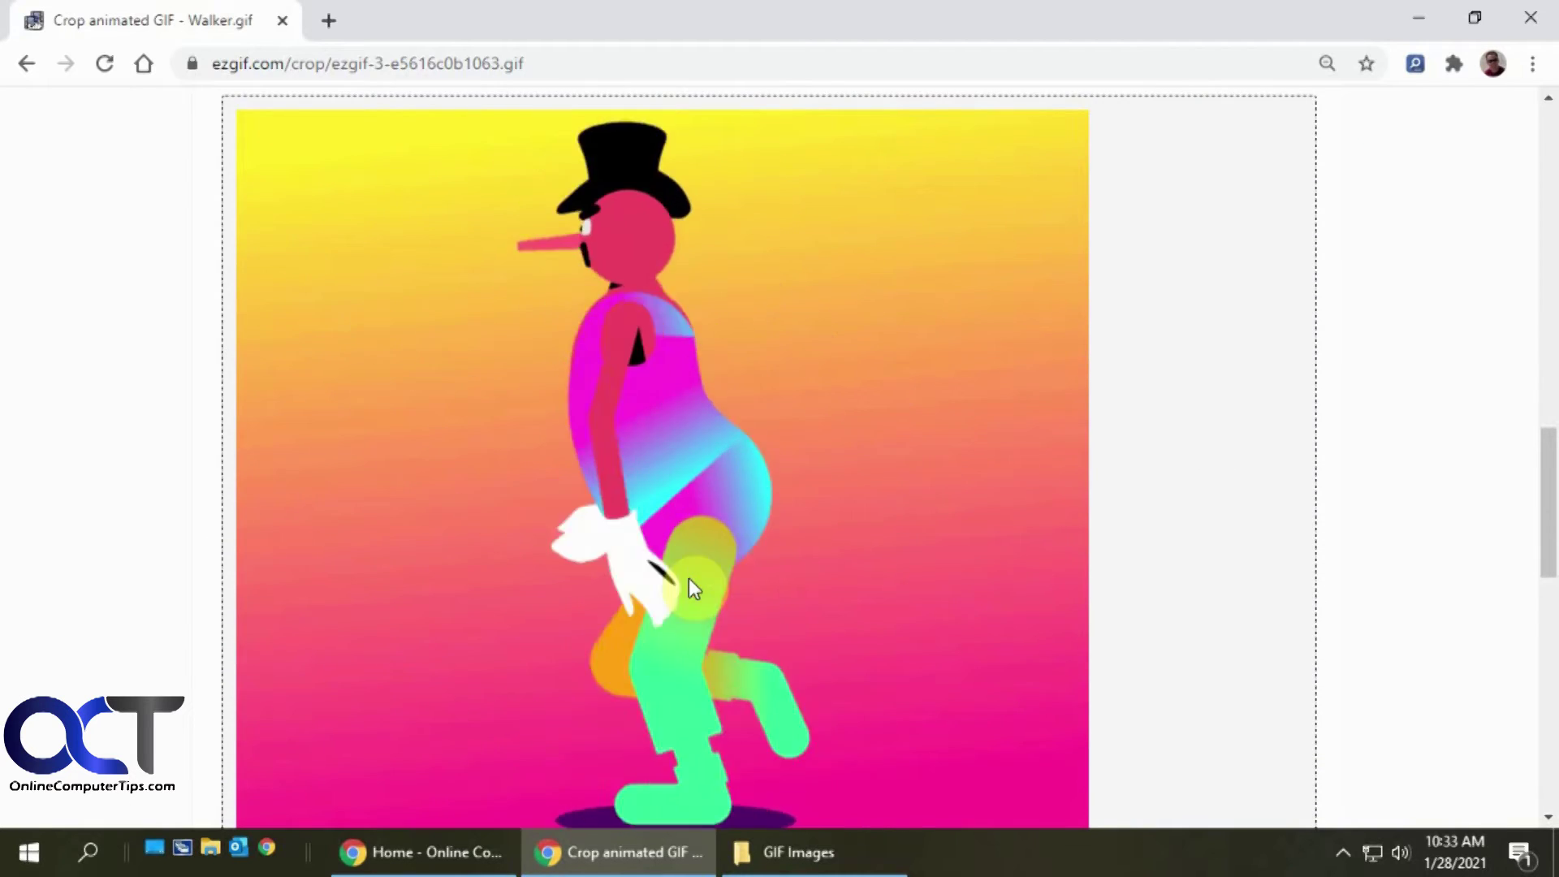
{"action": "scroll", "coordinate": [688, 578], "scroll_direction": "down", "scroll_amount": 3}
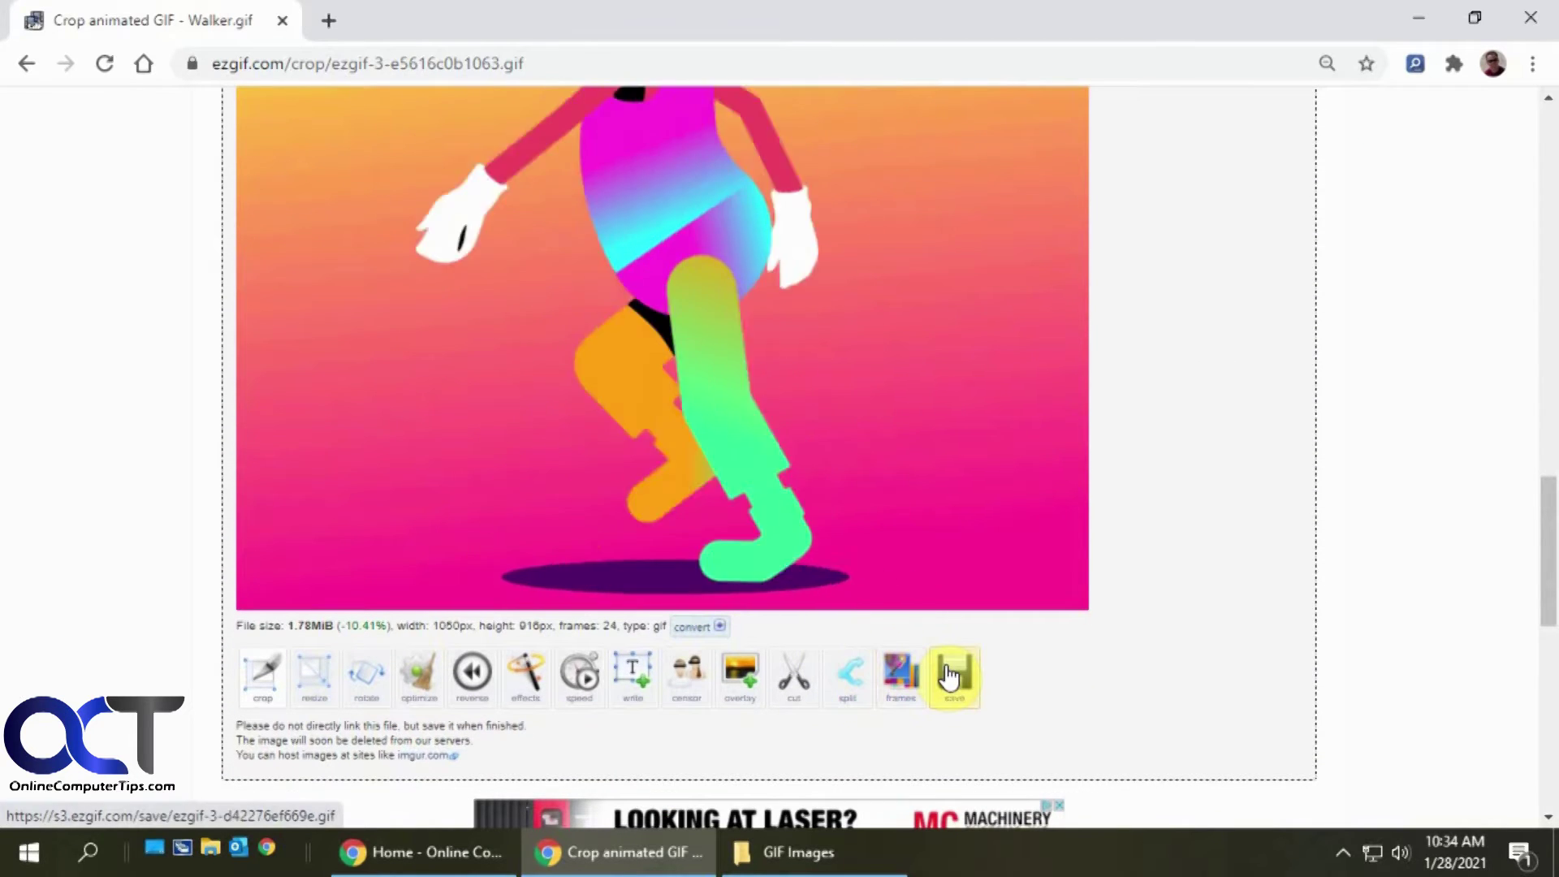
Step: Open the Reverse tool for Walker.gif and generate a version with the reverse option enabled
{"action": "scroll", "coordinate": [955, 641], "scroll_direction": "up", "scroll_amount": 20}
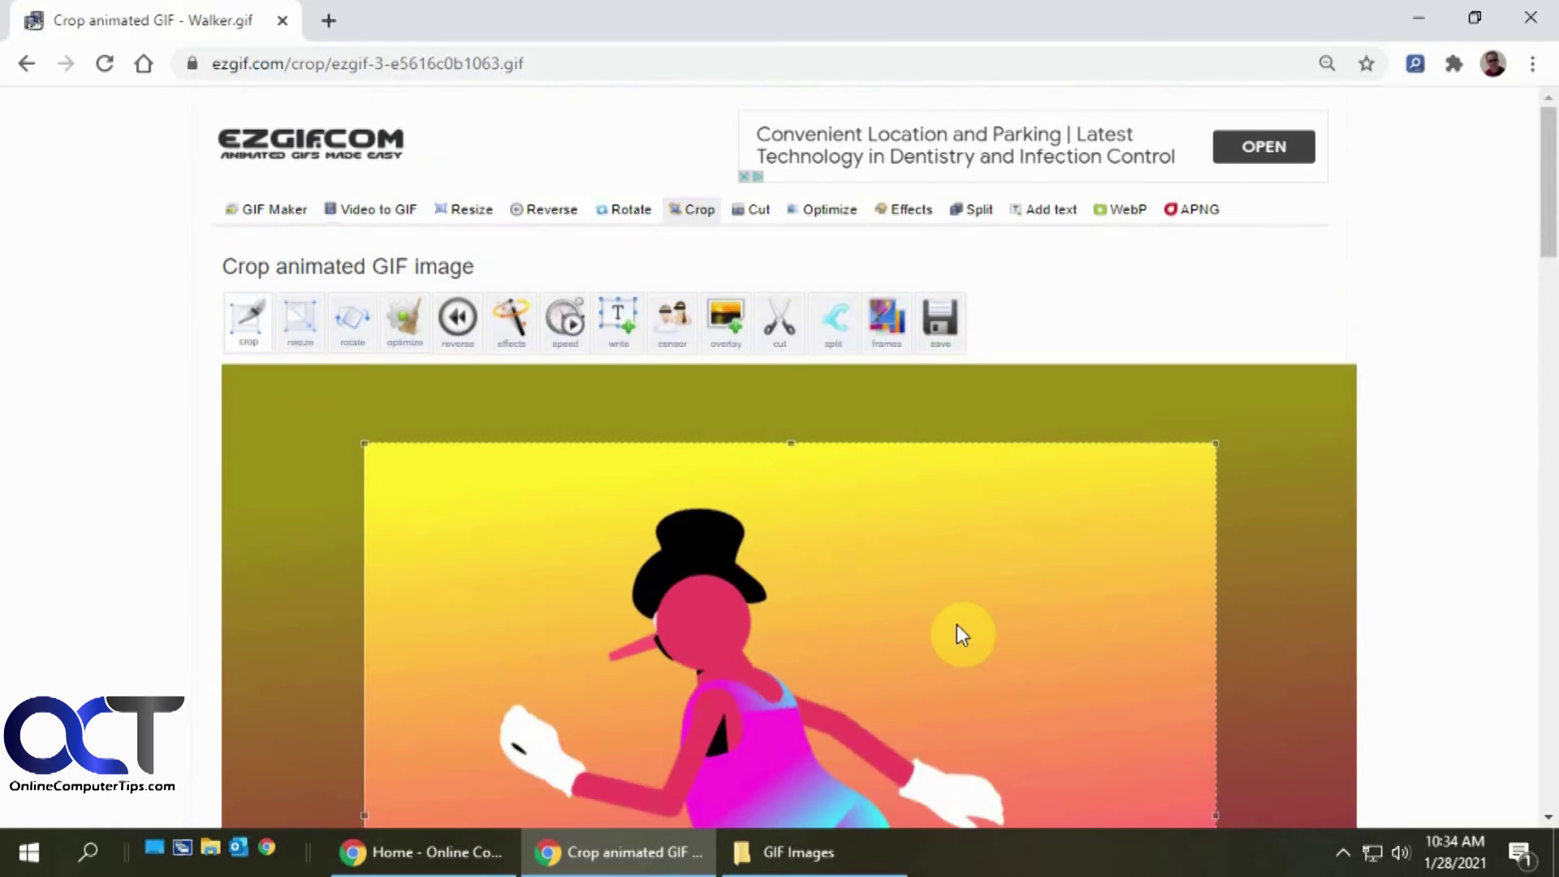
{"action": "left_click", "coordinate": [459, 325]}
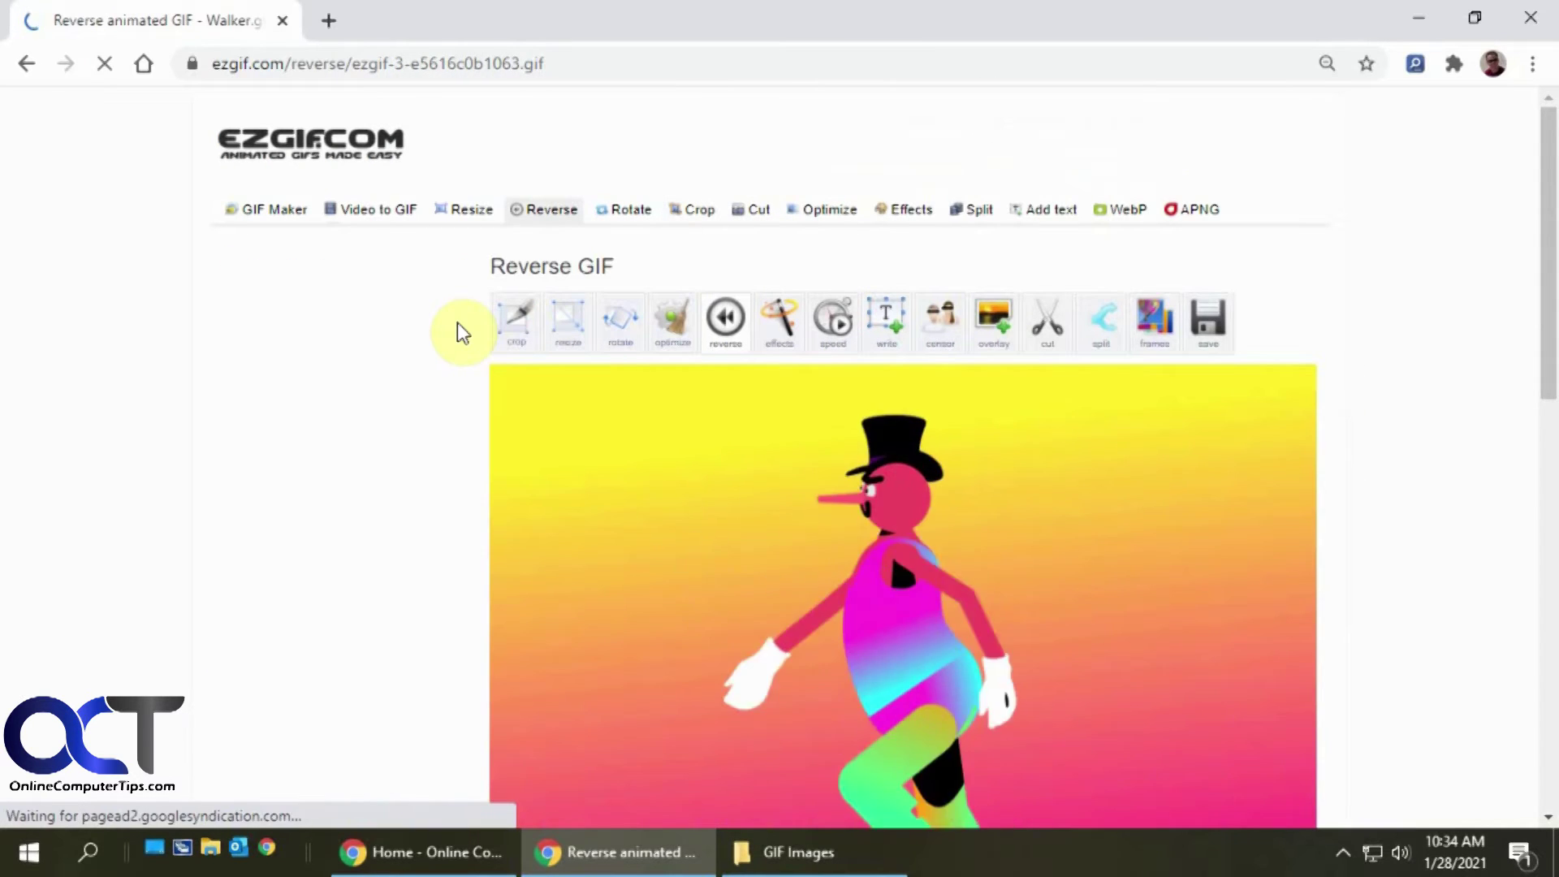
{"action": "scroll", "coordinate": [893, 587], "scroll_direction": "down", "scroll_amount": 12}
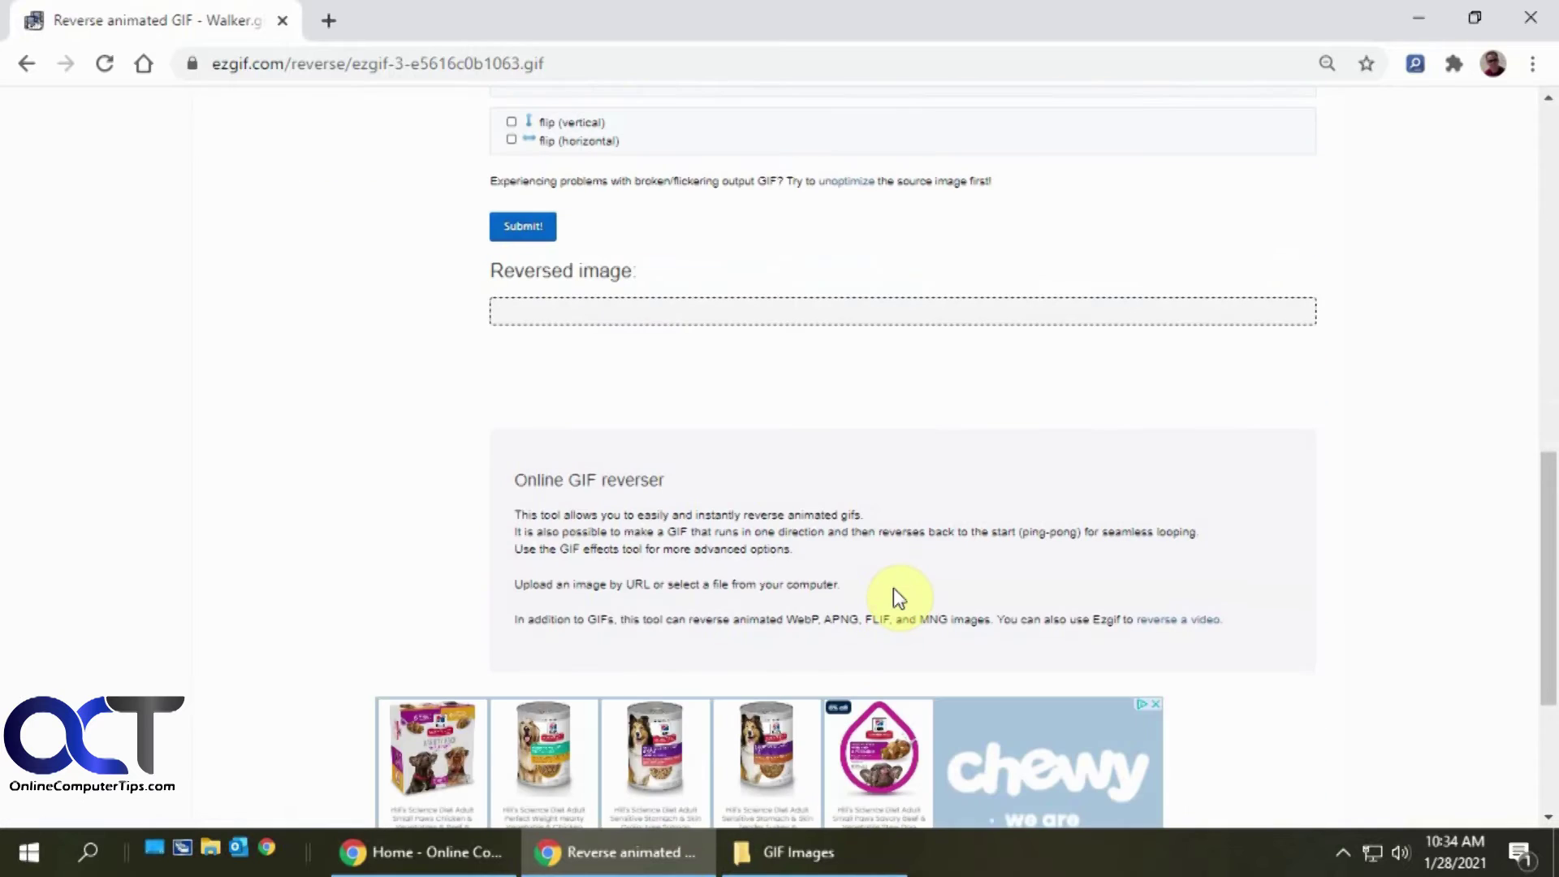
{"action": "scroll", "coordinate": [893, 598], "scroll_direction": "up", "scroll_amount": 2}
{"action": "left_click", "coordinate": [523, 347]}
{"action": "left_click", "coordinate": [512, 153]}
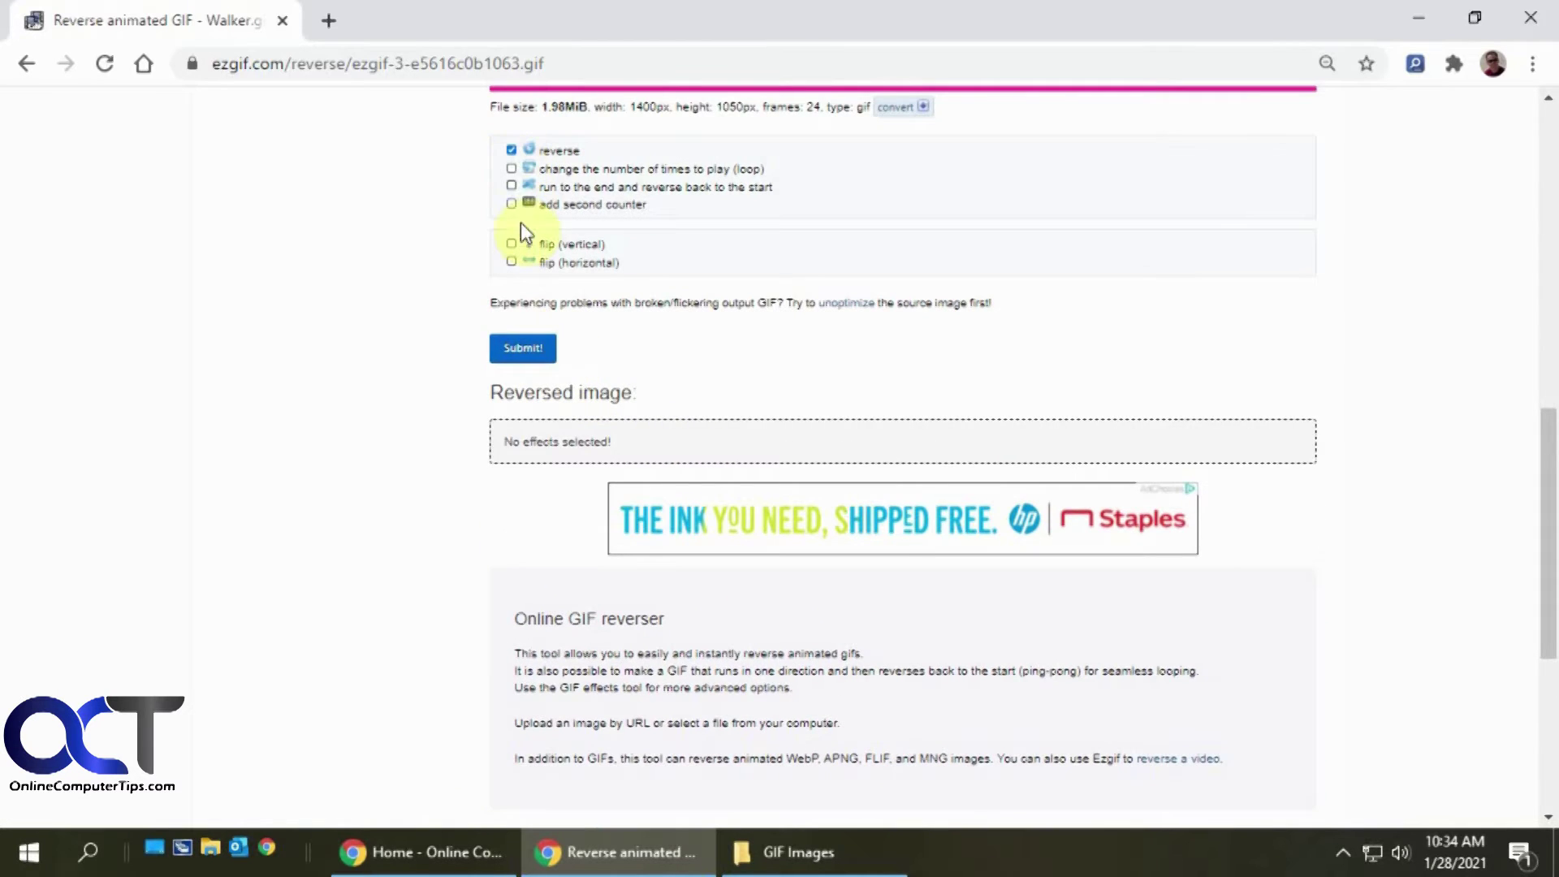
{"action": "left_click", "coordinate": [523, 348]}
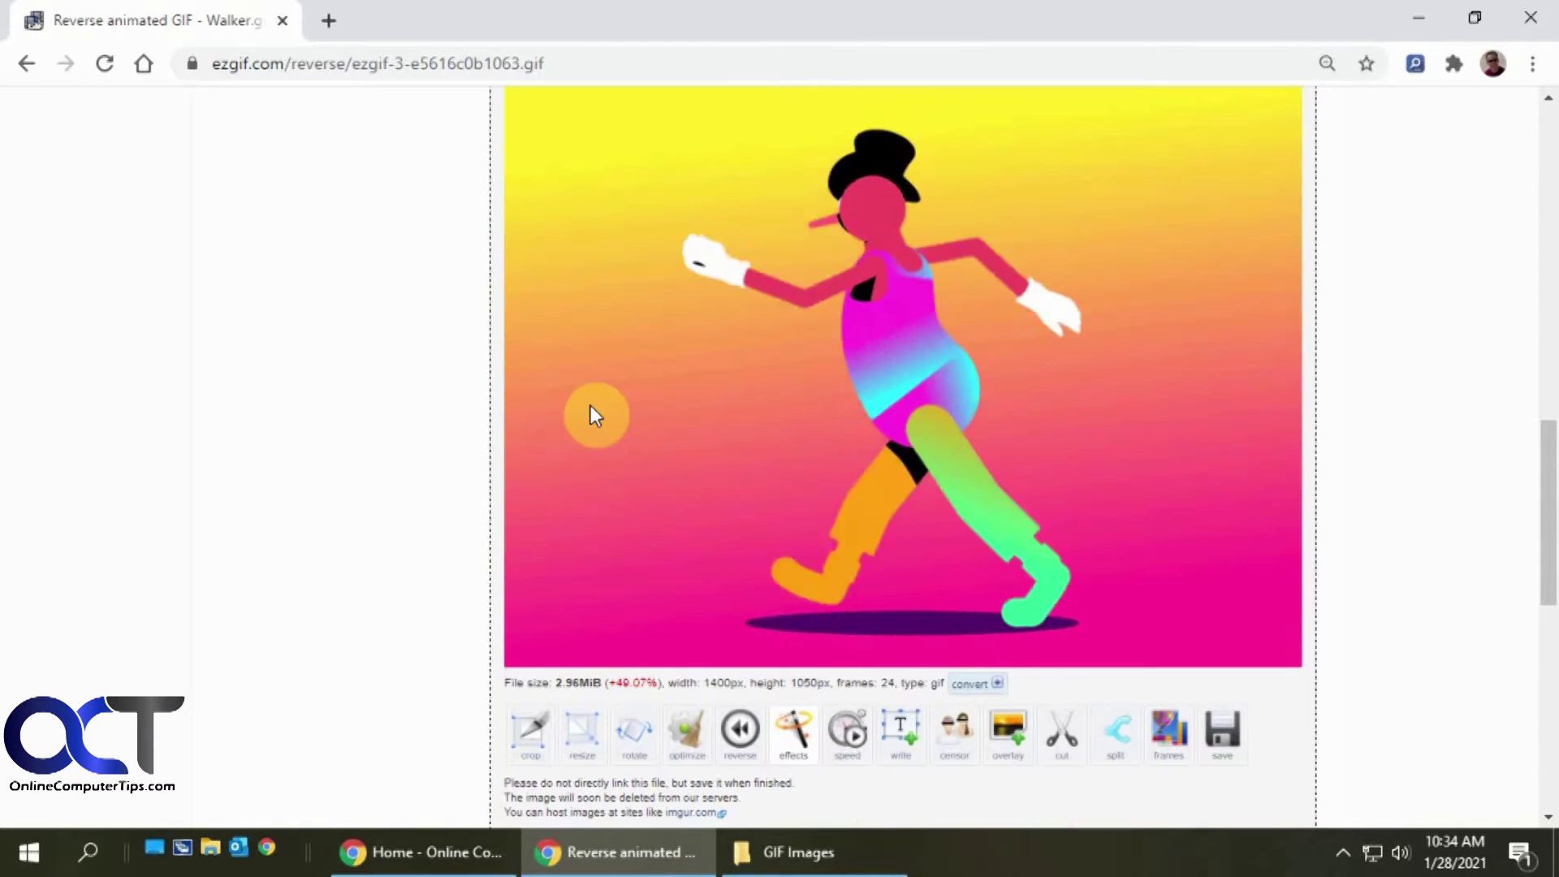
Step: Open the effects tool for Walker.gif and apply the Polaroid filter to the animation
{"action": "scroll", "coordinate": [605, 413], "scroll_direction": "up", "scroll_amount": 6}
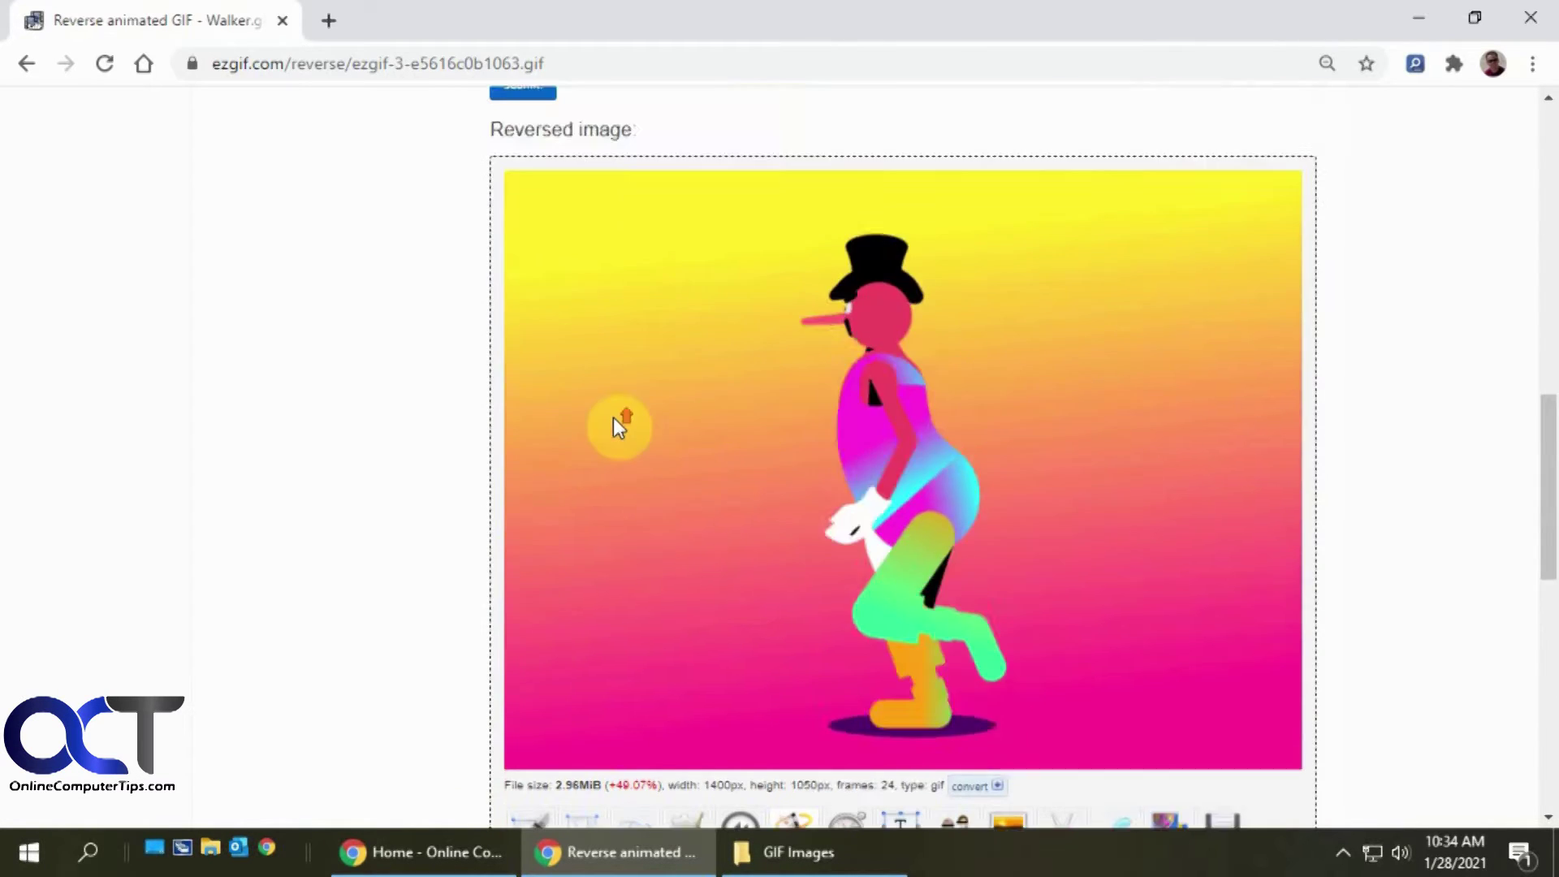
{"action": "scroll", "coordinate": [612, 421], "scroll_direction": "up", "scroll_amount": 6}
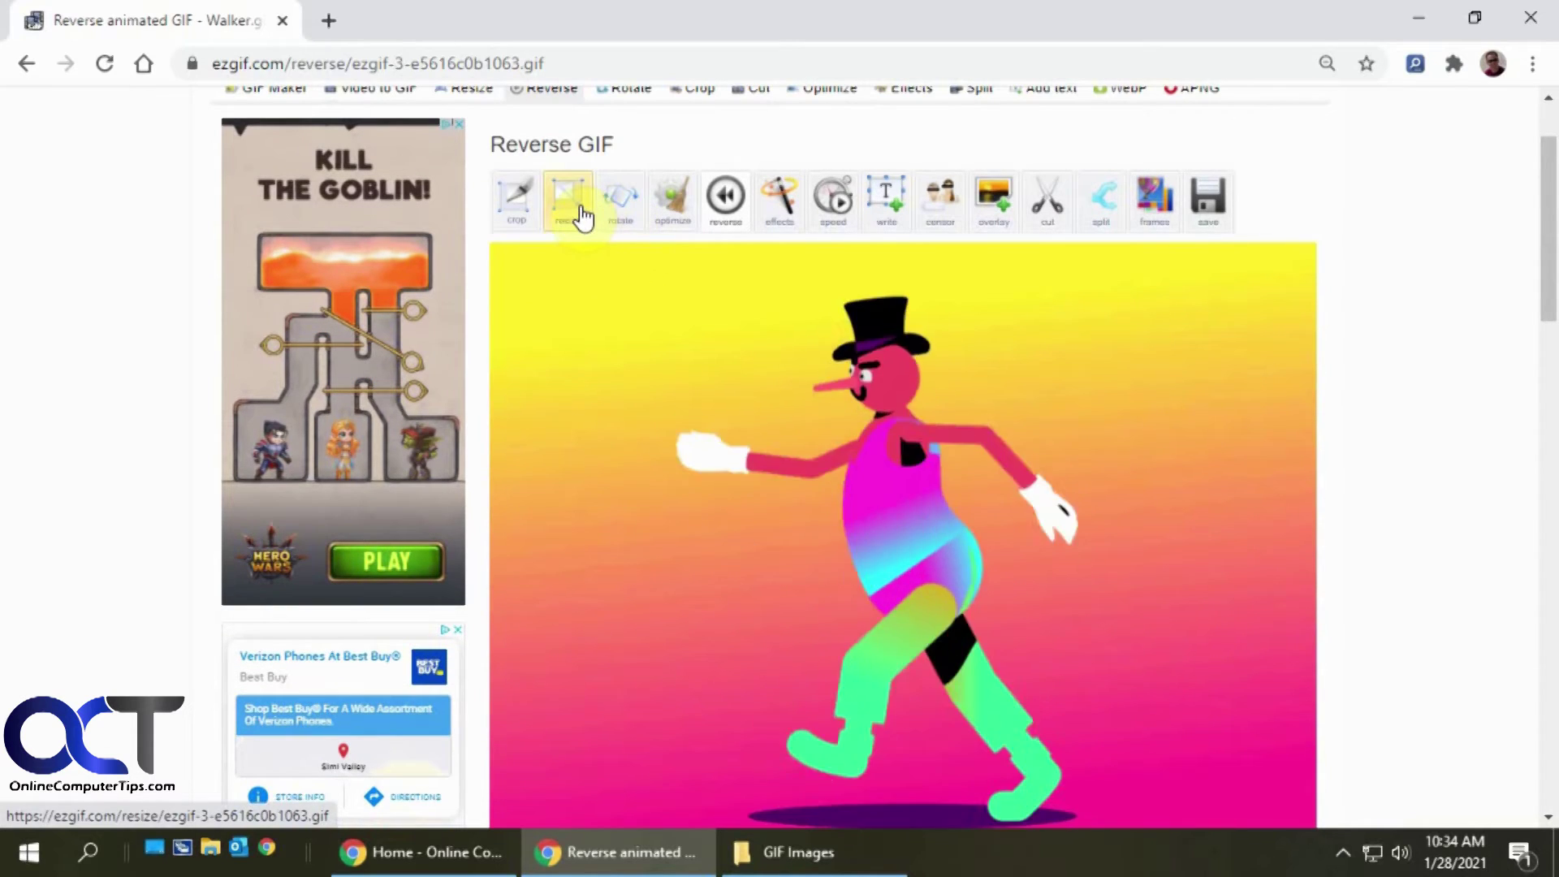
{"action": "left_click", "coordinate": [781, 216]}
{"action": "scroll", "coordinate": [973, 486], "scroll_direction": "down", "scroll_amount": 8}
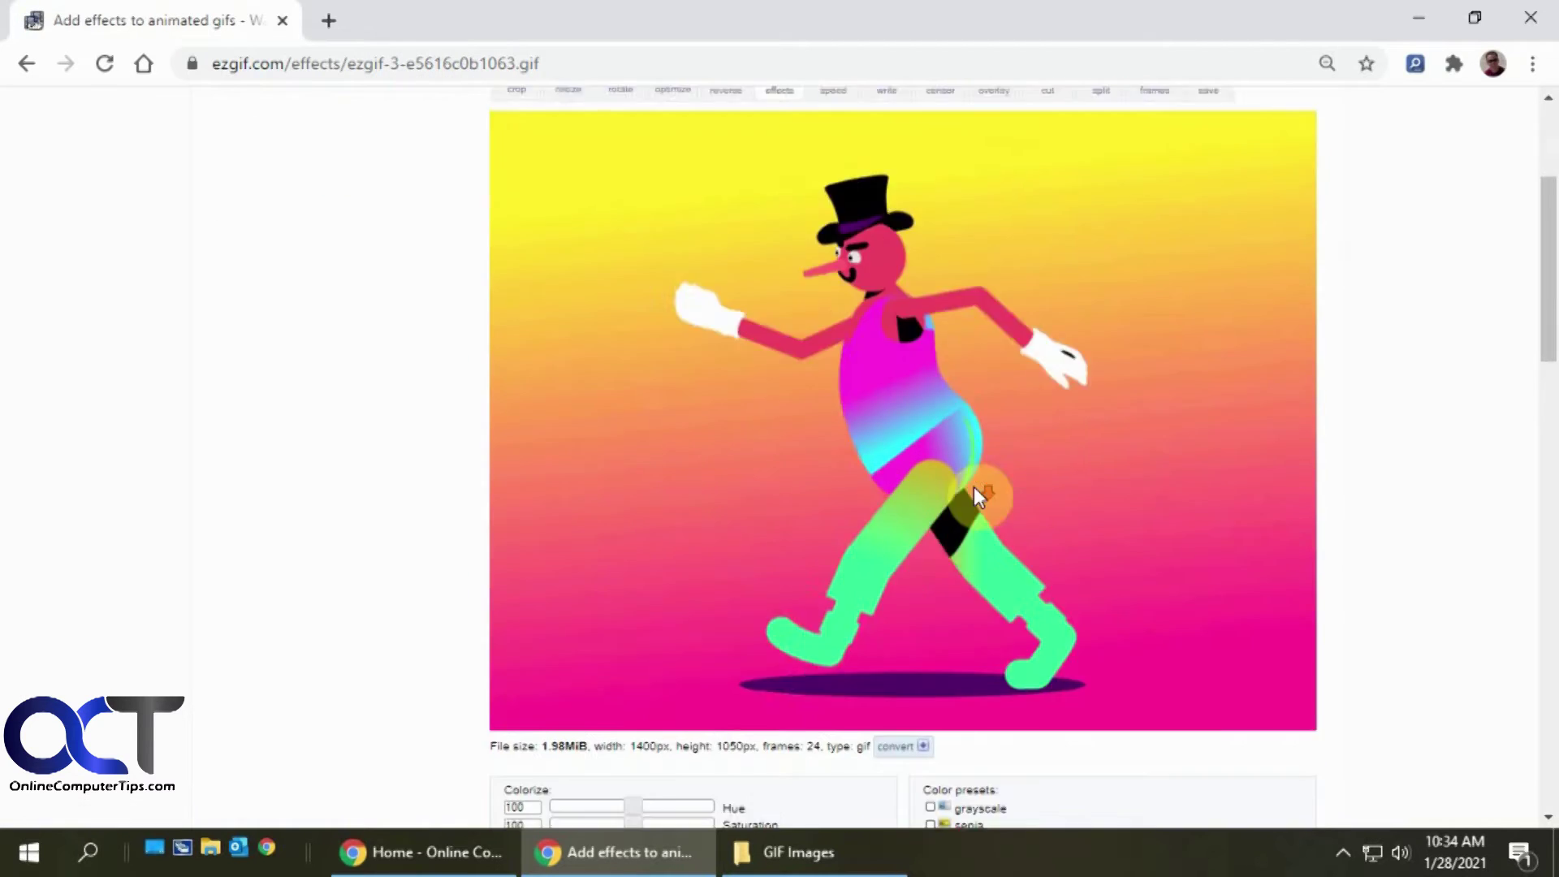
{"action": "scroll", "coordinate": [973, 485], "scroll_direction": "down", "scroll_amount": 2}
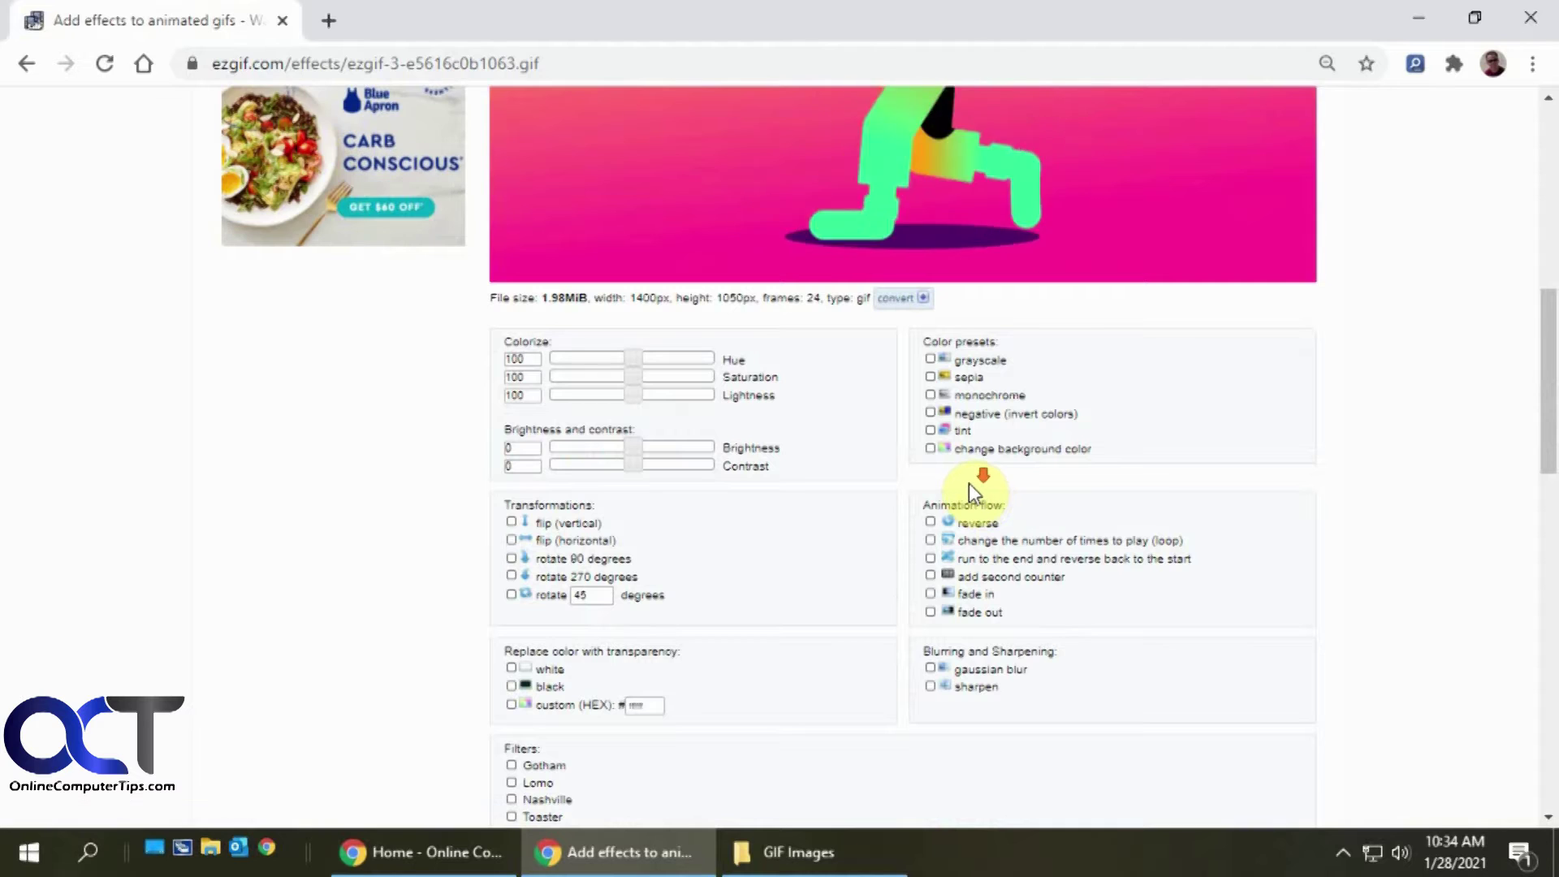
{"action": "scroll", "coordinate": [969, 486], "scroll_direction": "down", "scroll_amount": 2}
{"action": "scroll", "coordinate": [970, 490], "scroll_direction": "down", "scroll_amount": 1}
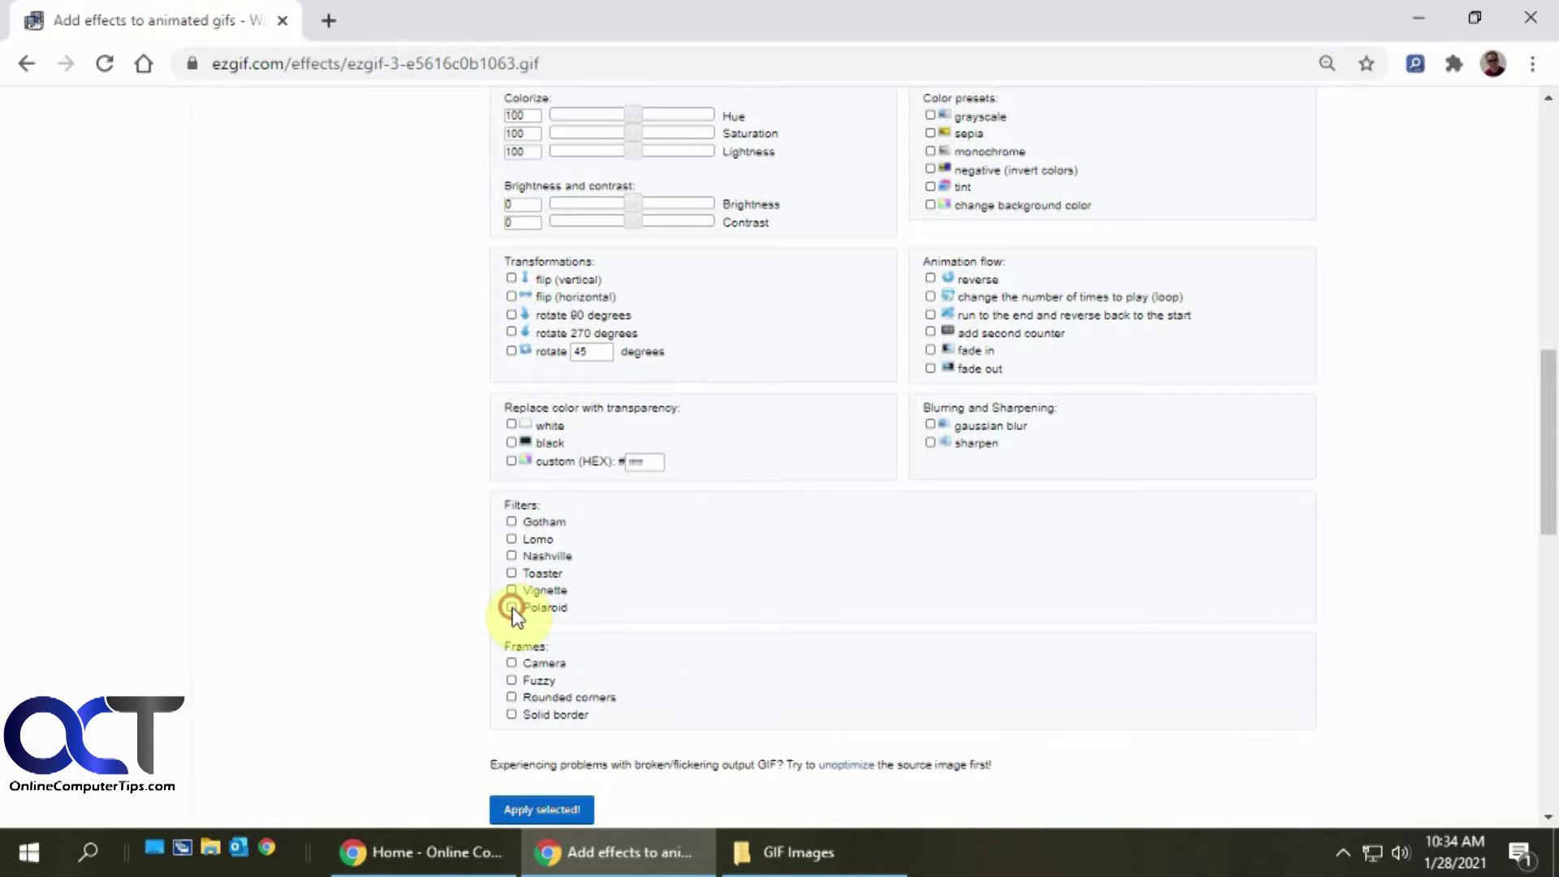
{"action": "scroll", "coordinate": [705, 605], "scroll_direction": "down", "scroll_amount": 2}
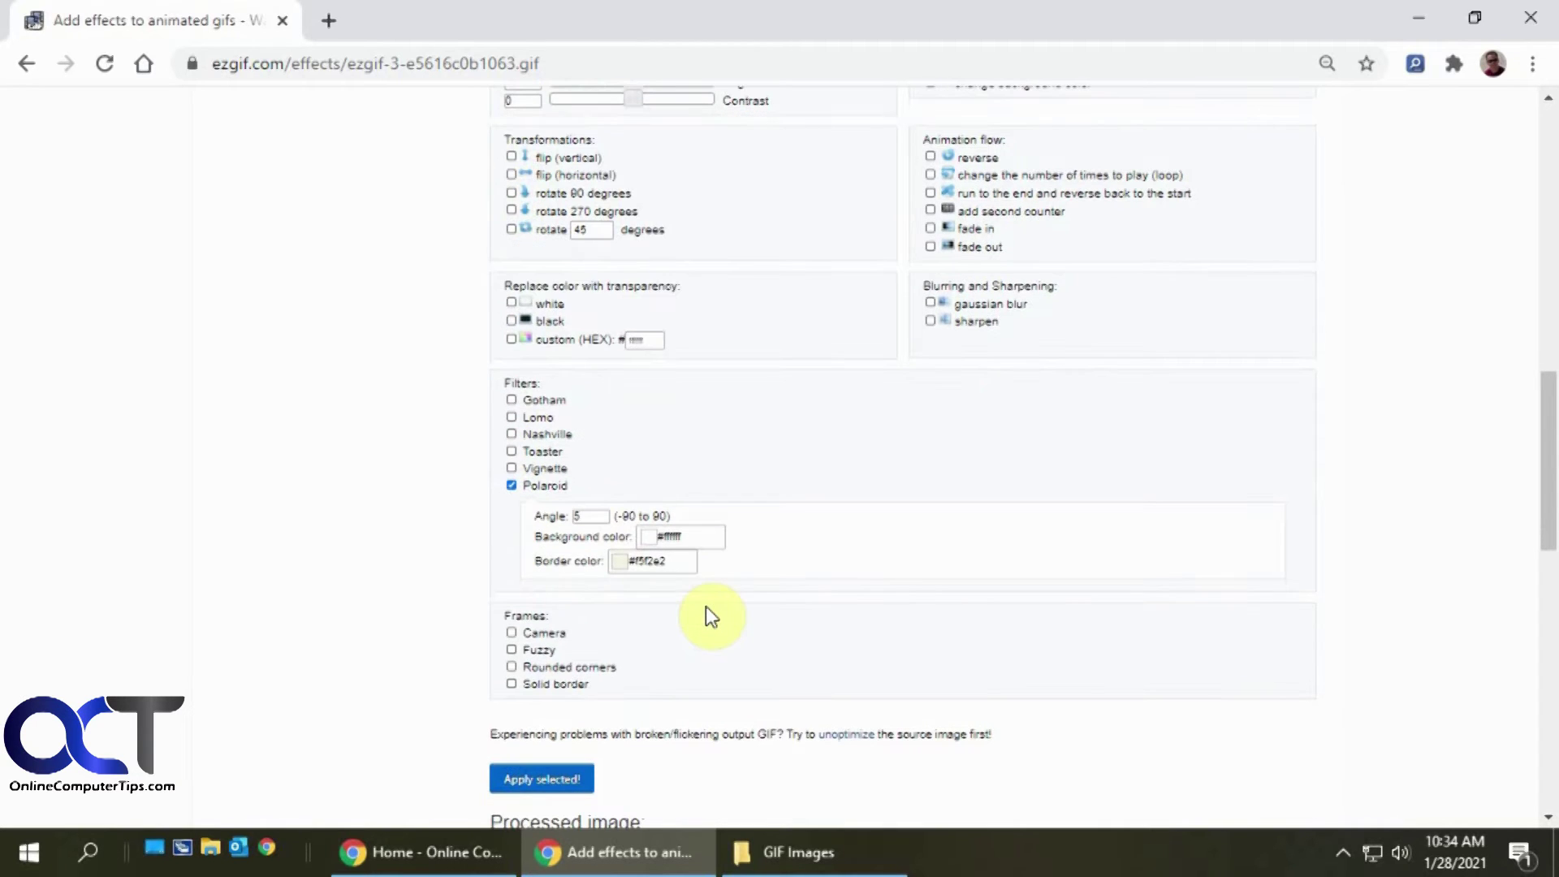
{"action": "left_click", "coordinate": [566, 780]}
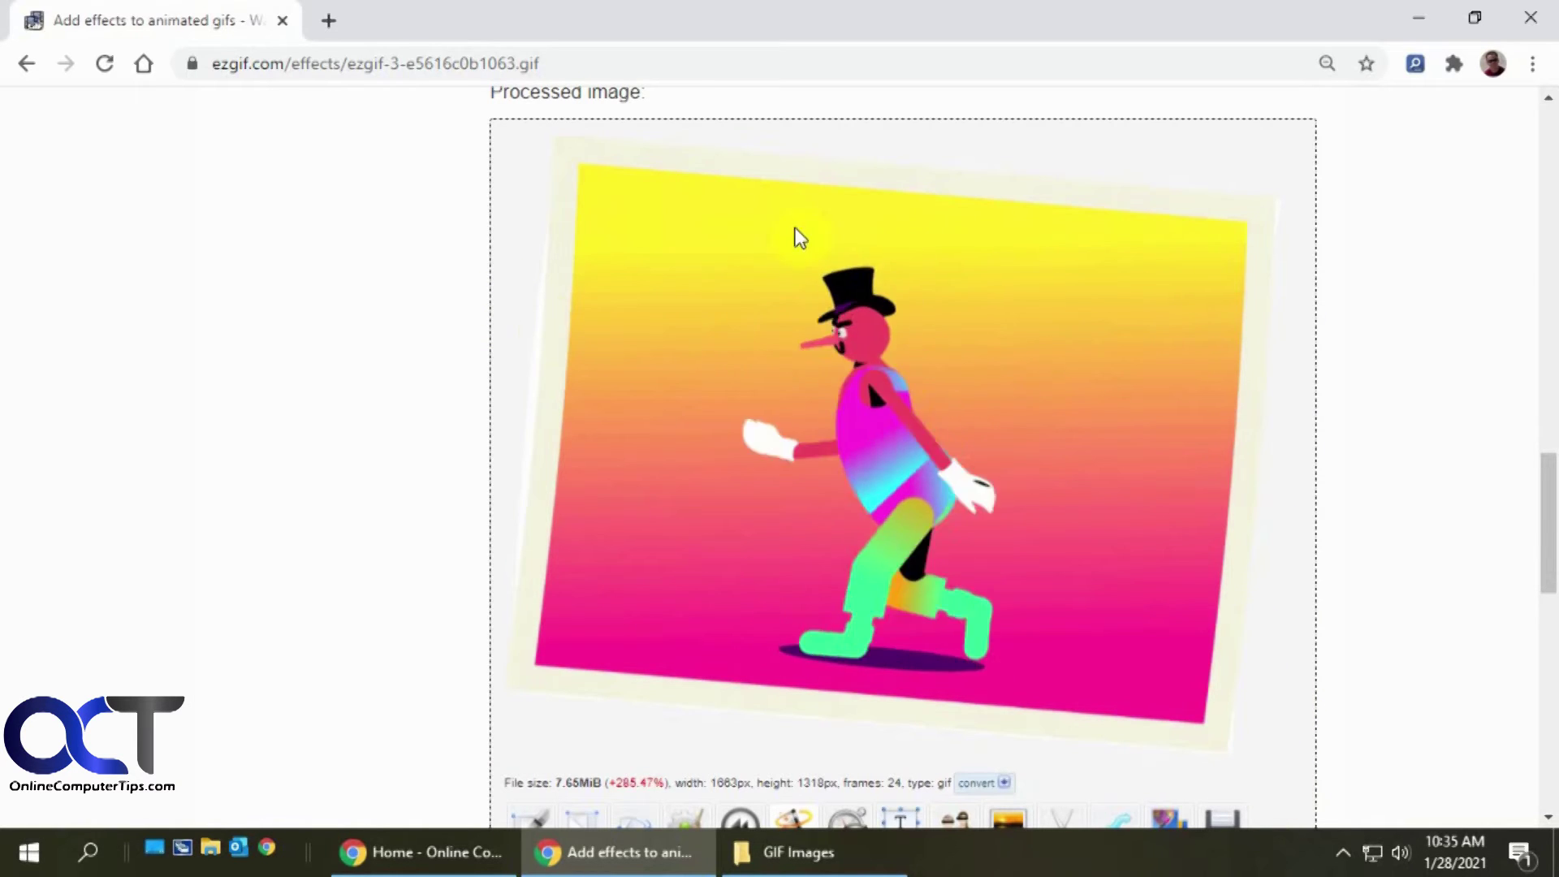
Step: Open the text-writing tool for Walker.gif, set the first annotation to "This guy is walking" and generate the captioned GIF
{"action": "scroll", "coordinate": [934, 535], "scroll_direction": "up", "scroll_amount": 8}
{"action": "scroll", "coordinate": [939, 542], "scroll_direction": "up", "scroll_amount": 10}
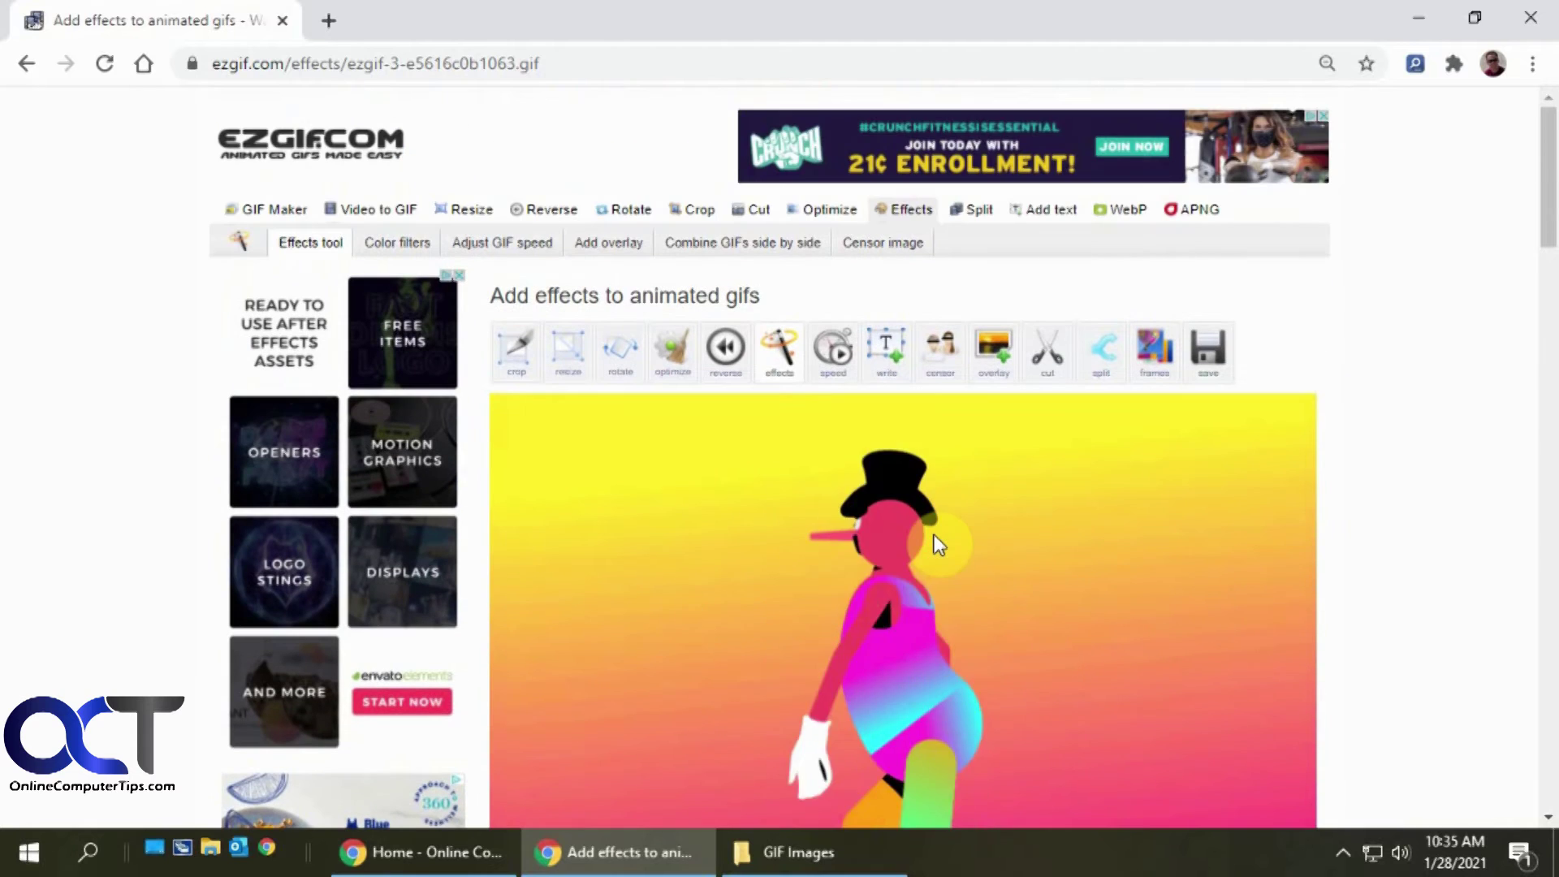
{"action": "left_click", "coordinate": [881, 365]}
{"action": "scroll", "coordinate": [929, 568], "scroll_direction": "down", "scroll_amount": 10}
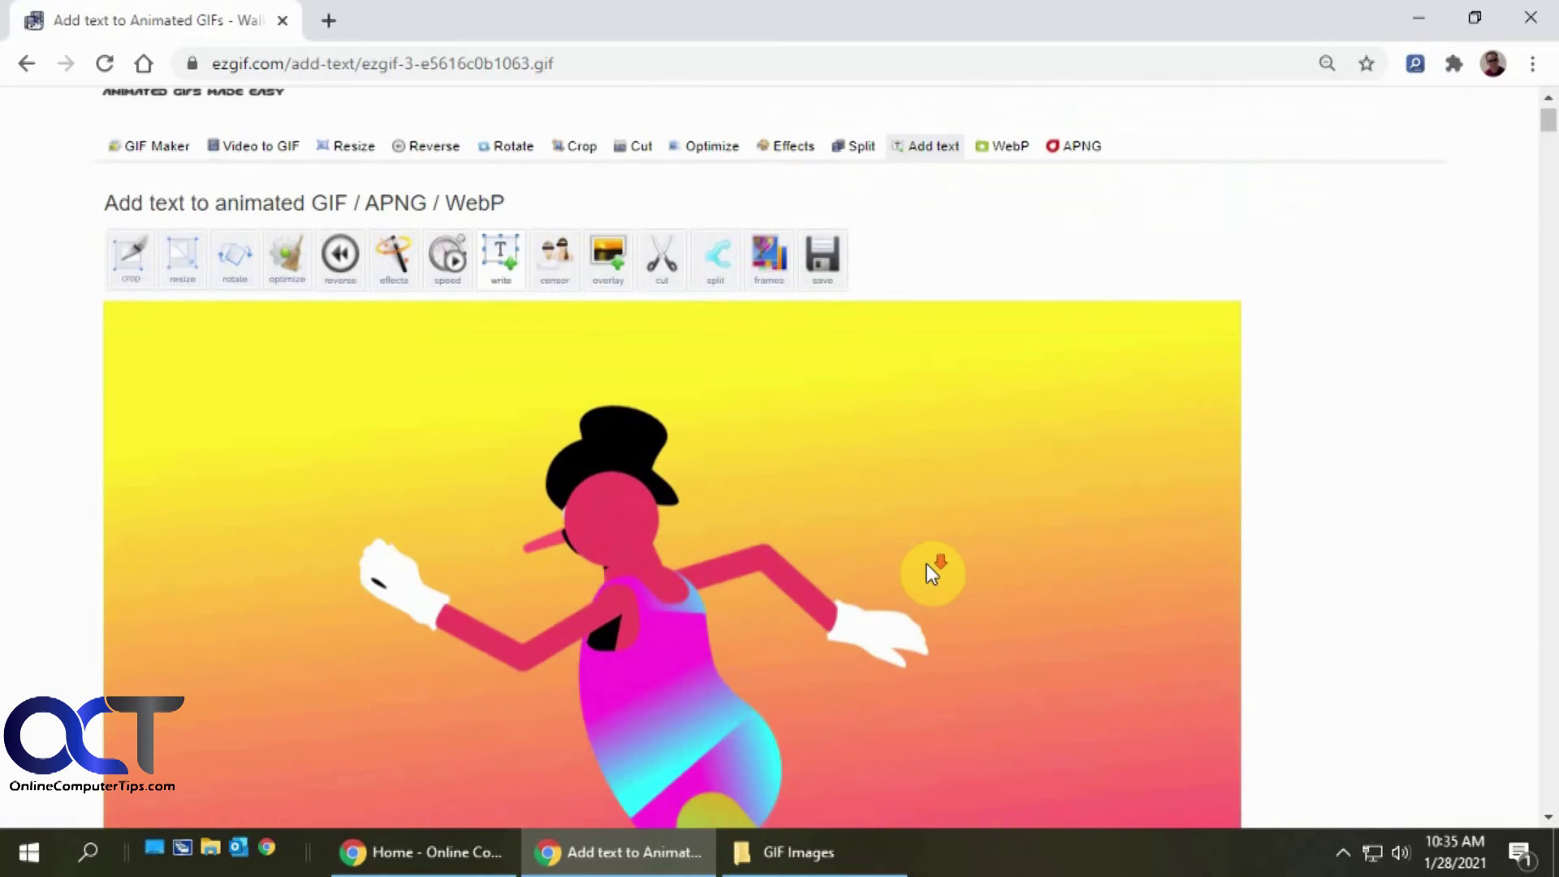
{"action": "type", "text": "This g"}
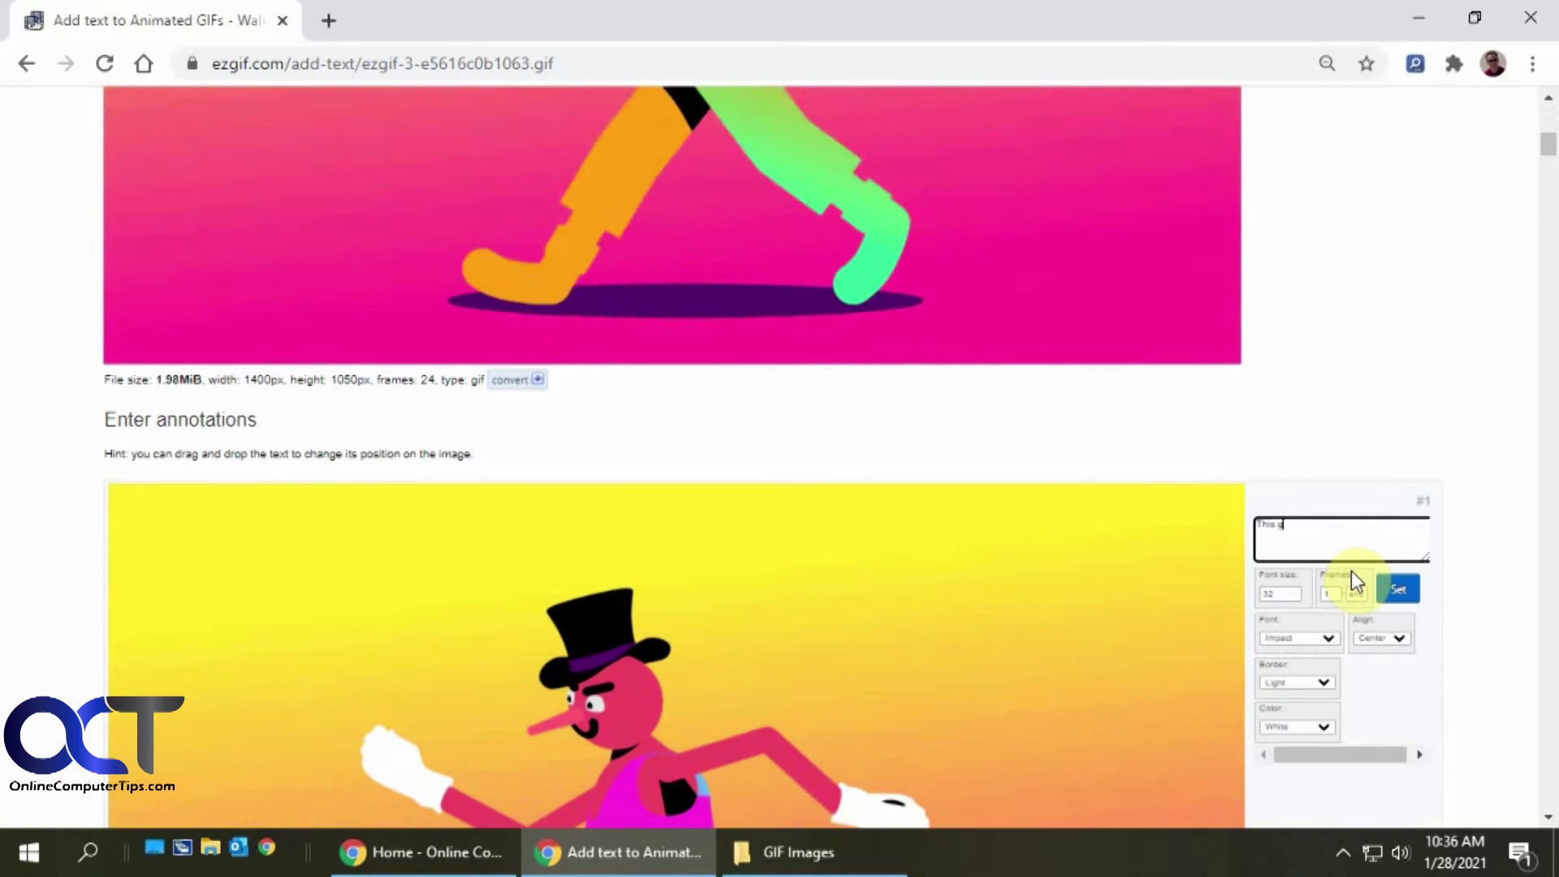
{"action": "type", "text": "uy is walking"}
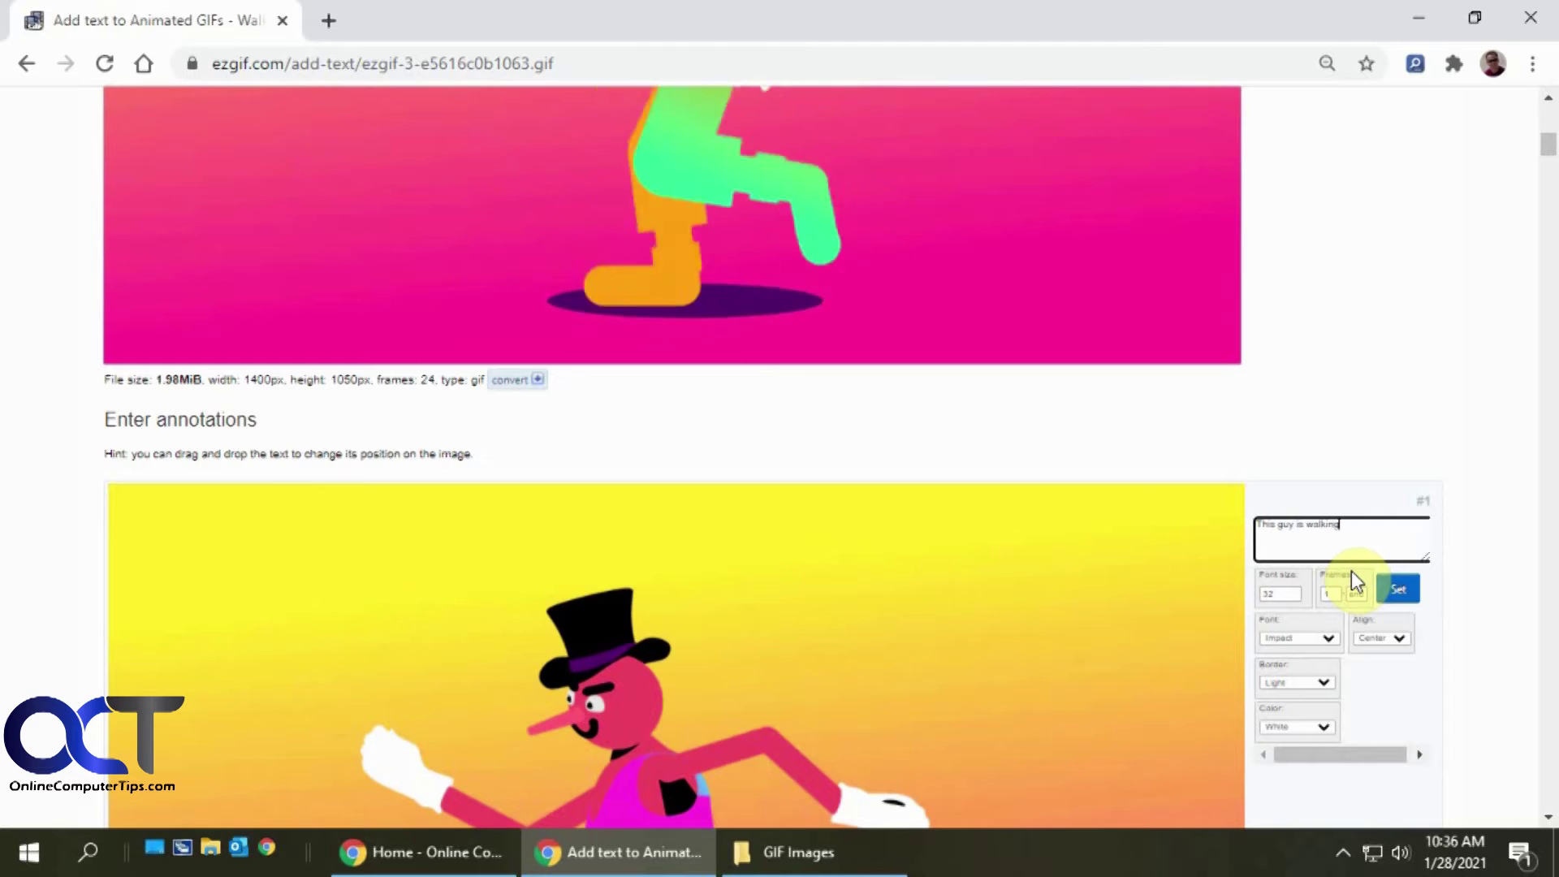
{"action": "left_click", "coordinate": [1390, 599]}
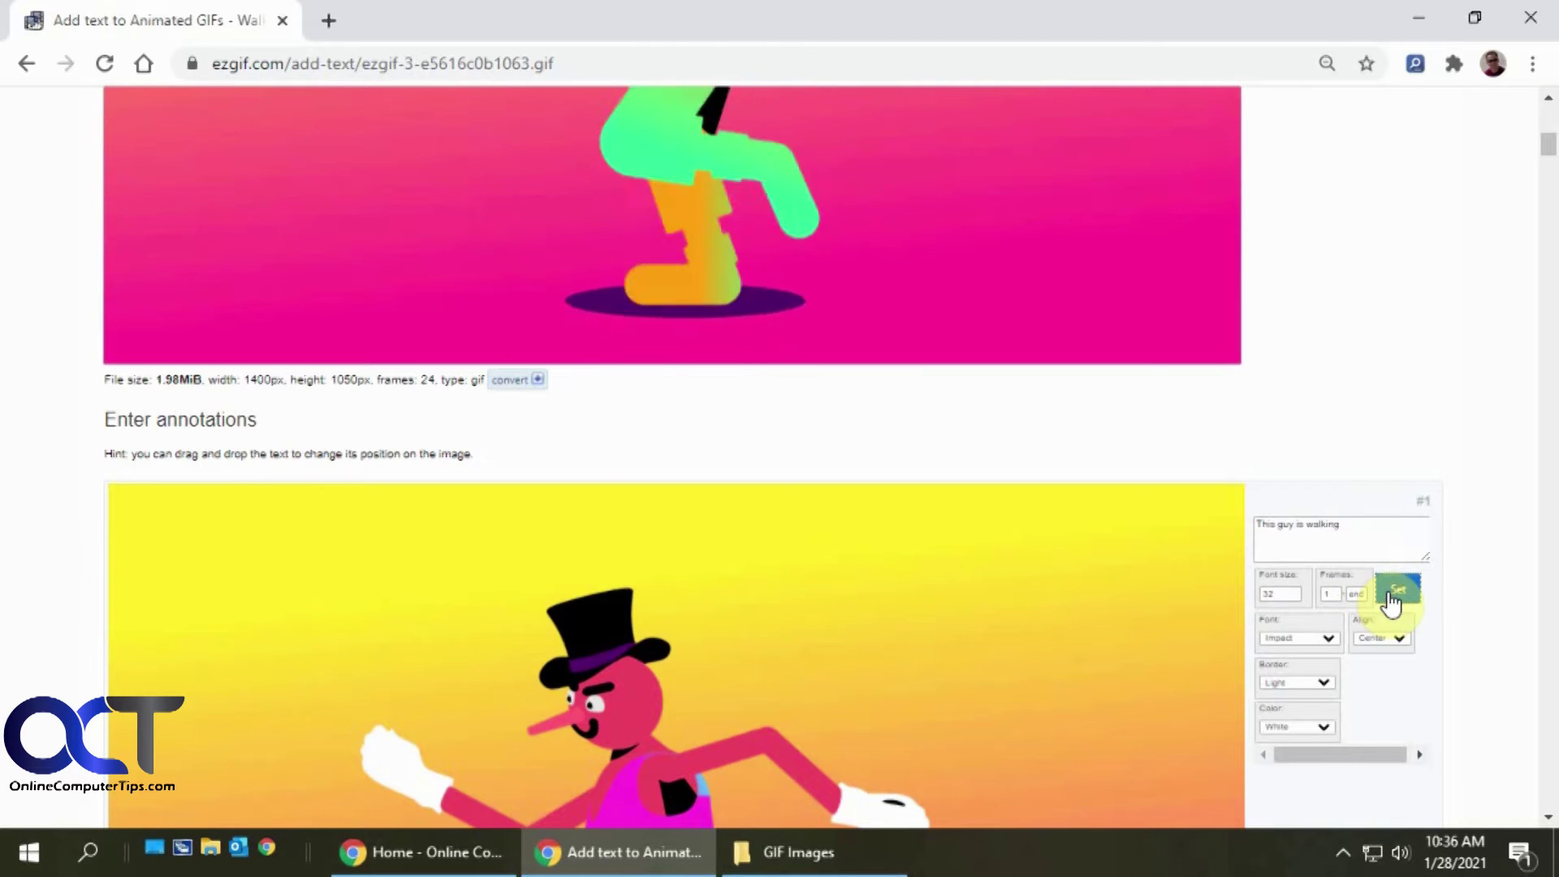
{"action": "left_click_drag", "start_coordinate": [1547, 144], "coordinate": [1548, 777]}
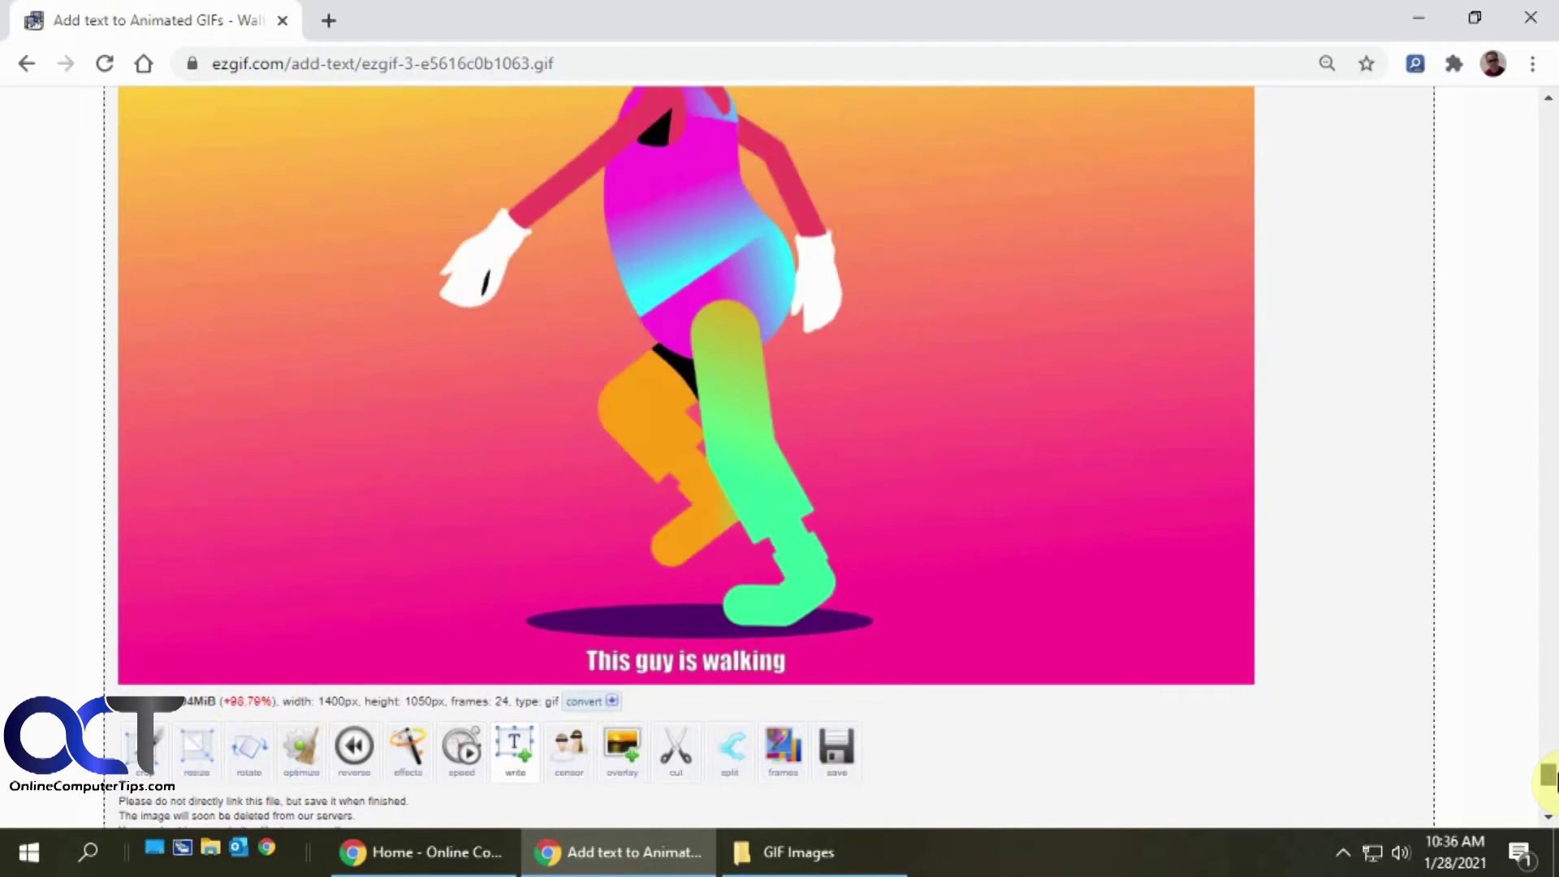
Step: Open the censor tool for Walker.gif and pixelate a rectangular area over the walking figure's head
{"action": "left_click_drag", "start_coordinate": [1548, 777], "coordinate": [1546, 110]}
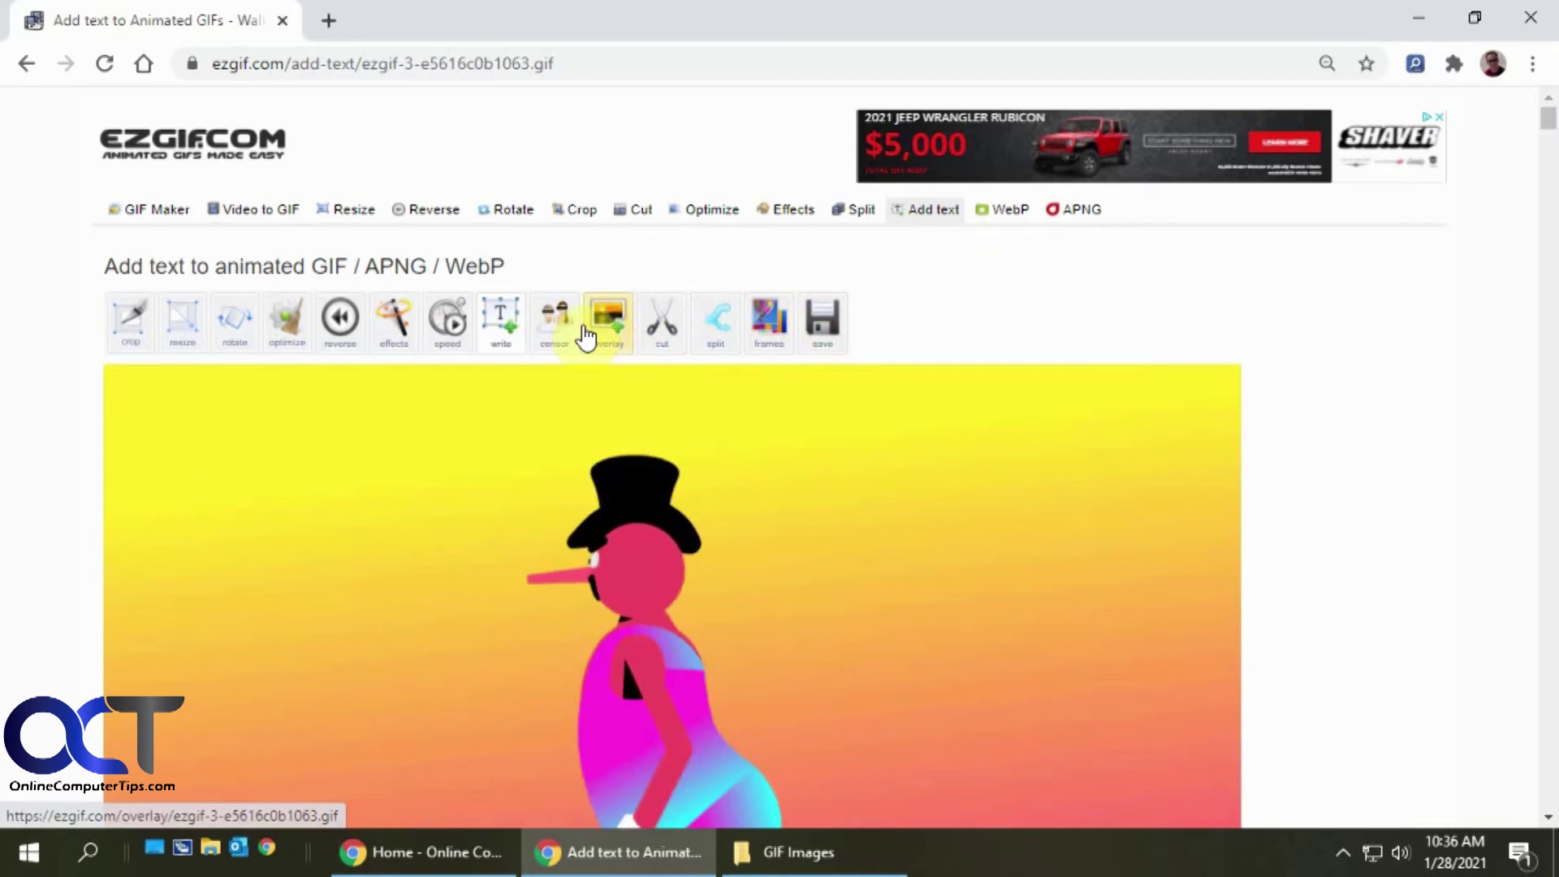
{"action": "left_click", "coordinate": [552, 333]}
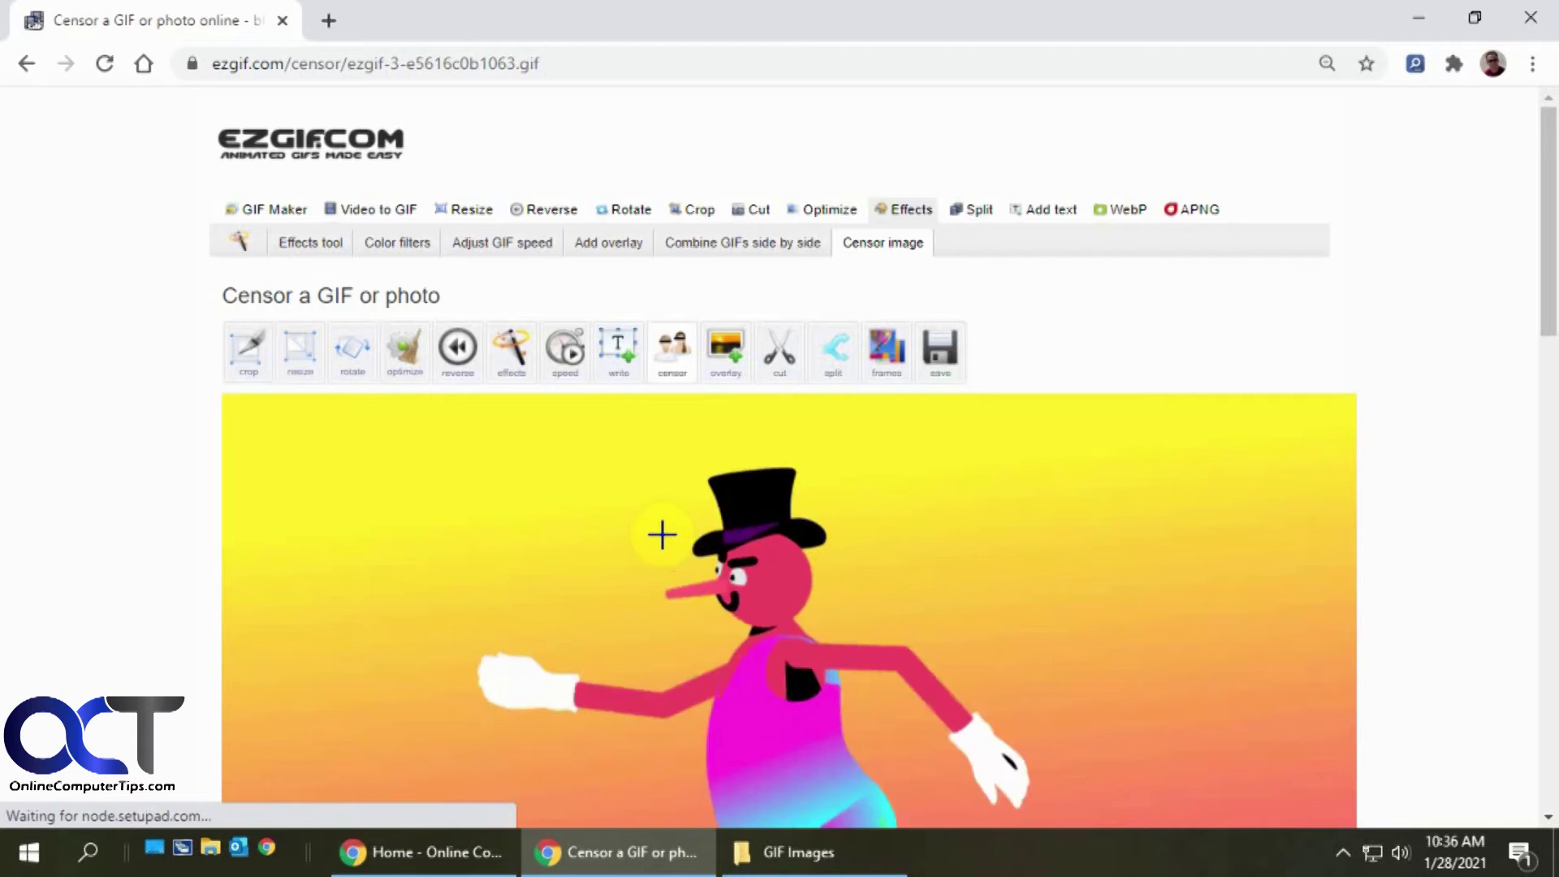
{"action": "left_click_drag", "start_coordinate": [651, 527], "coordinate": [809, 683]}
{"action": "left_click_drag", "start_coordinate": [1551, 325], "coordinate": [1551, 557]}
{"action": "left_click", "coordinate": [239, 684]}
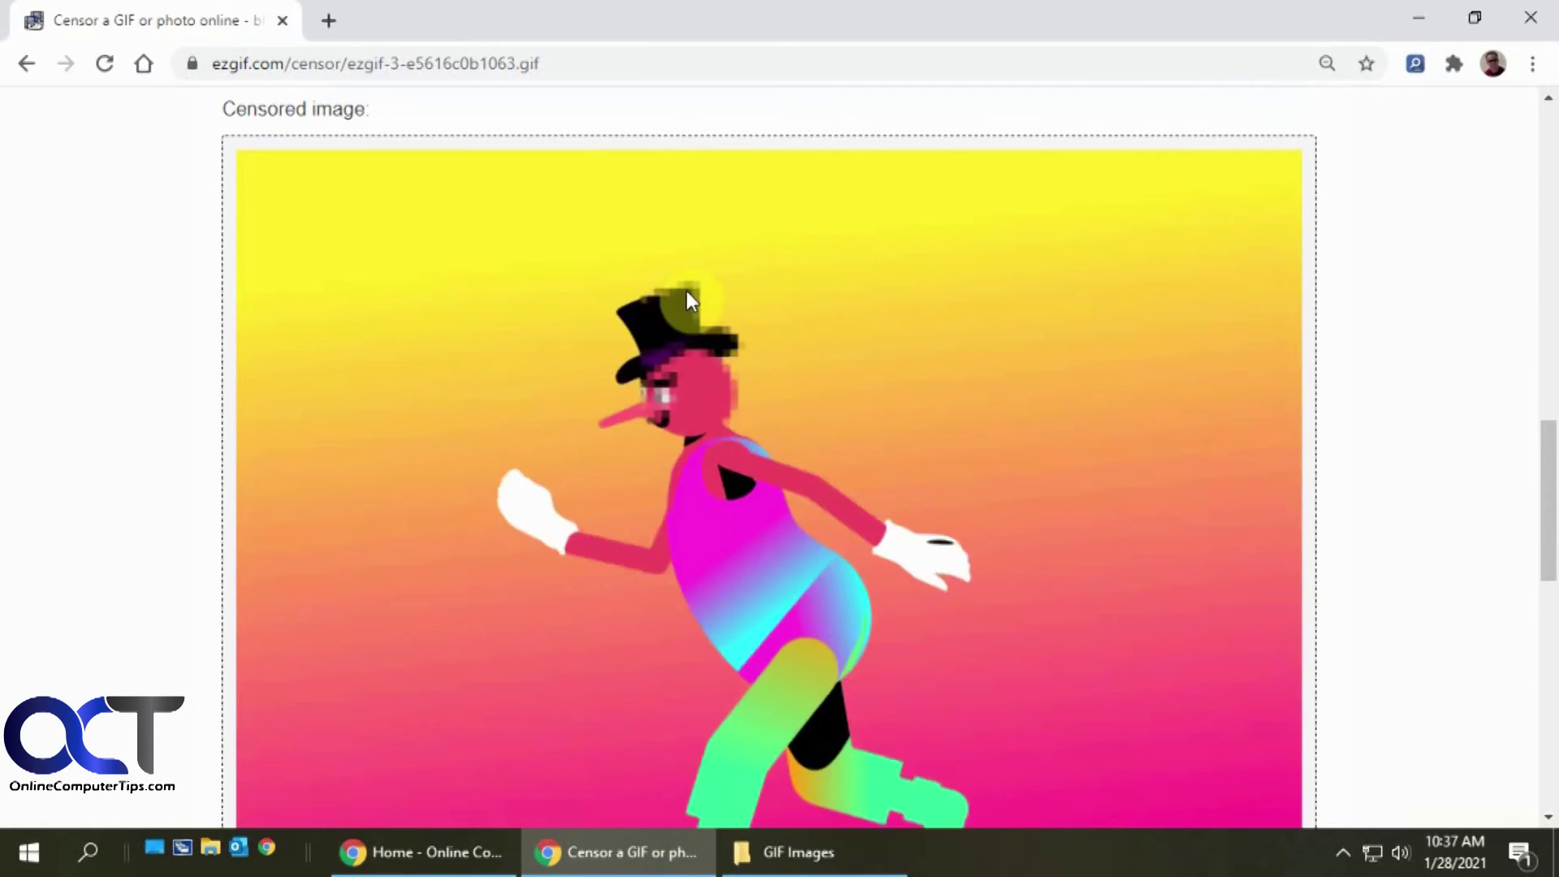
Step: Open the split tool for Walker.gif, split the animation into individual frames and look through them
{"action": "left_click_drag", "start_coordinate": [1552, 535], "coordinate": [1552, 244]}
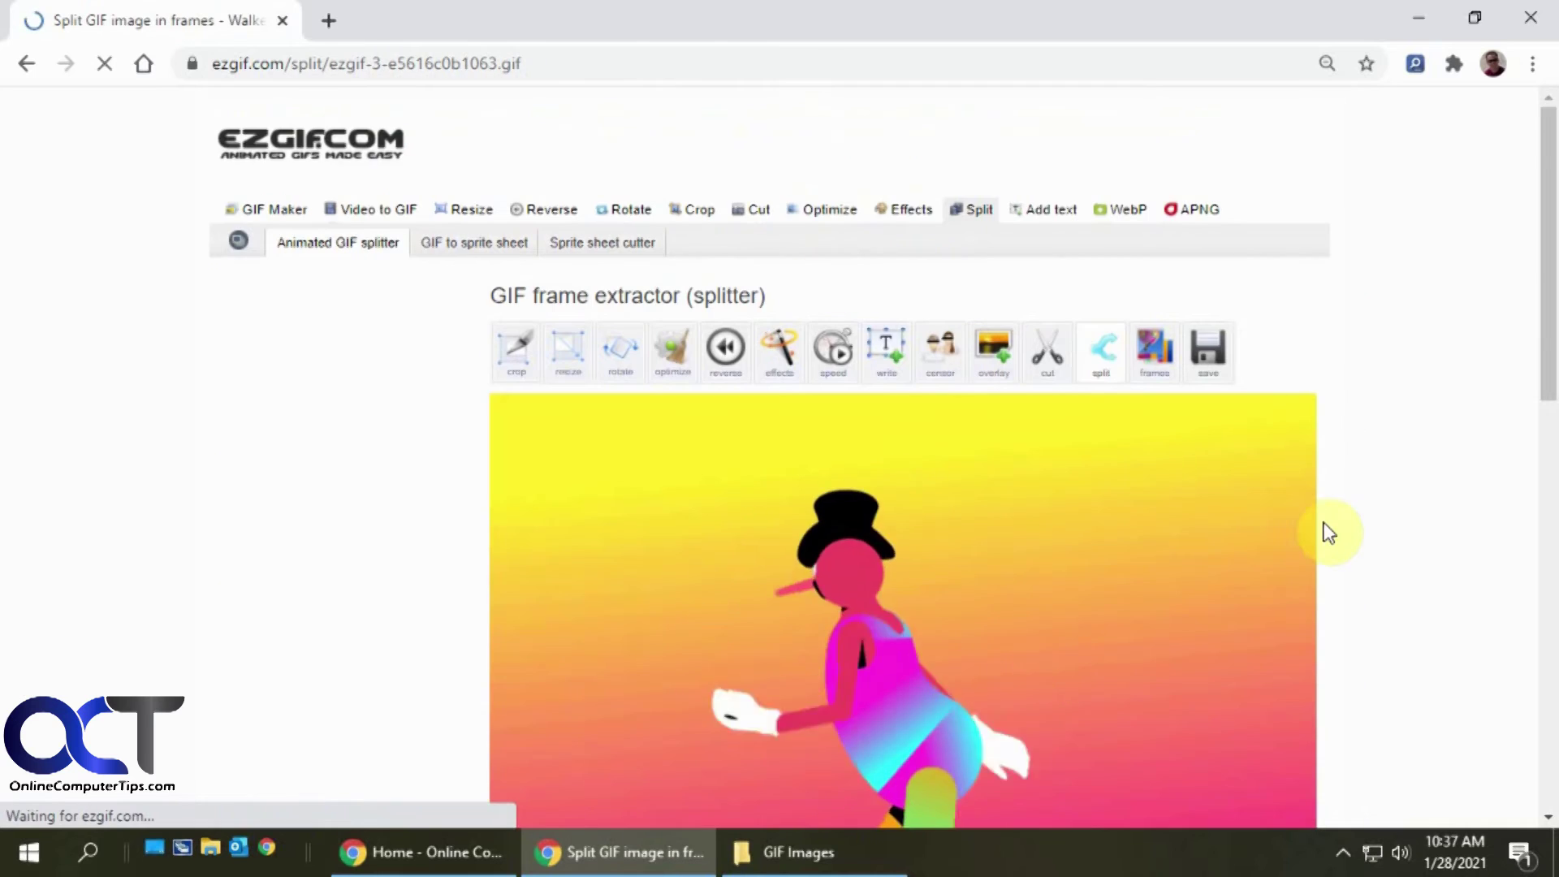
{"action": "scroll", "coordinate": [1331, 528], "scroll_direction": "down", "scroll_amount": 9}
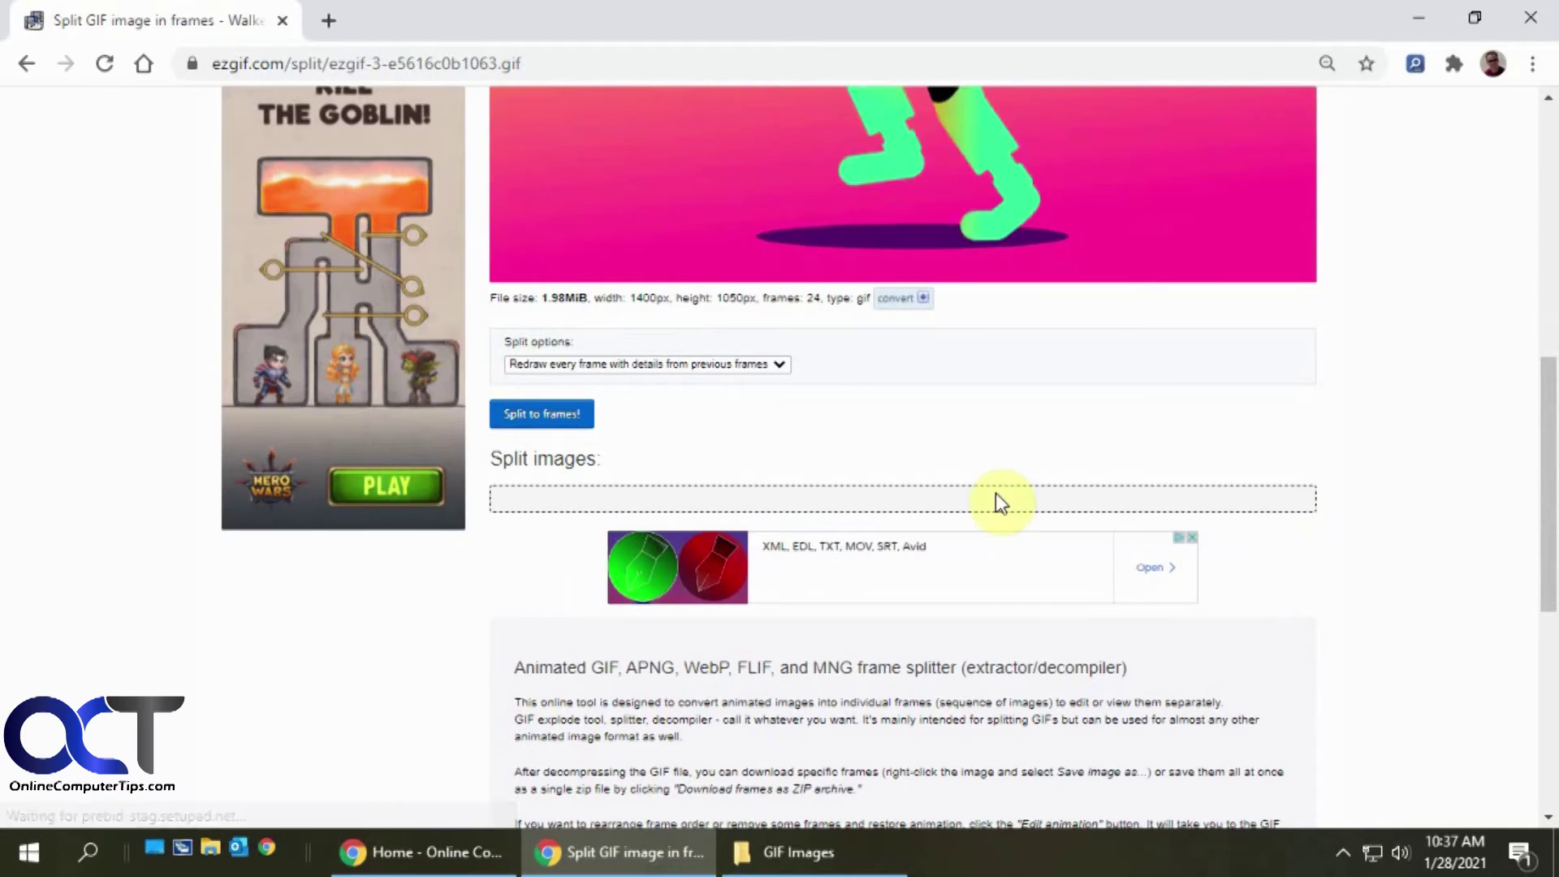
{"action": "left_click", "coordinate": [568, 414]}
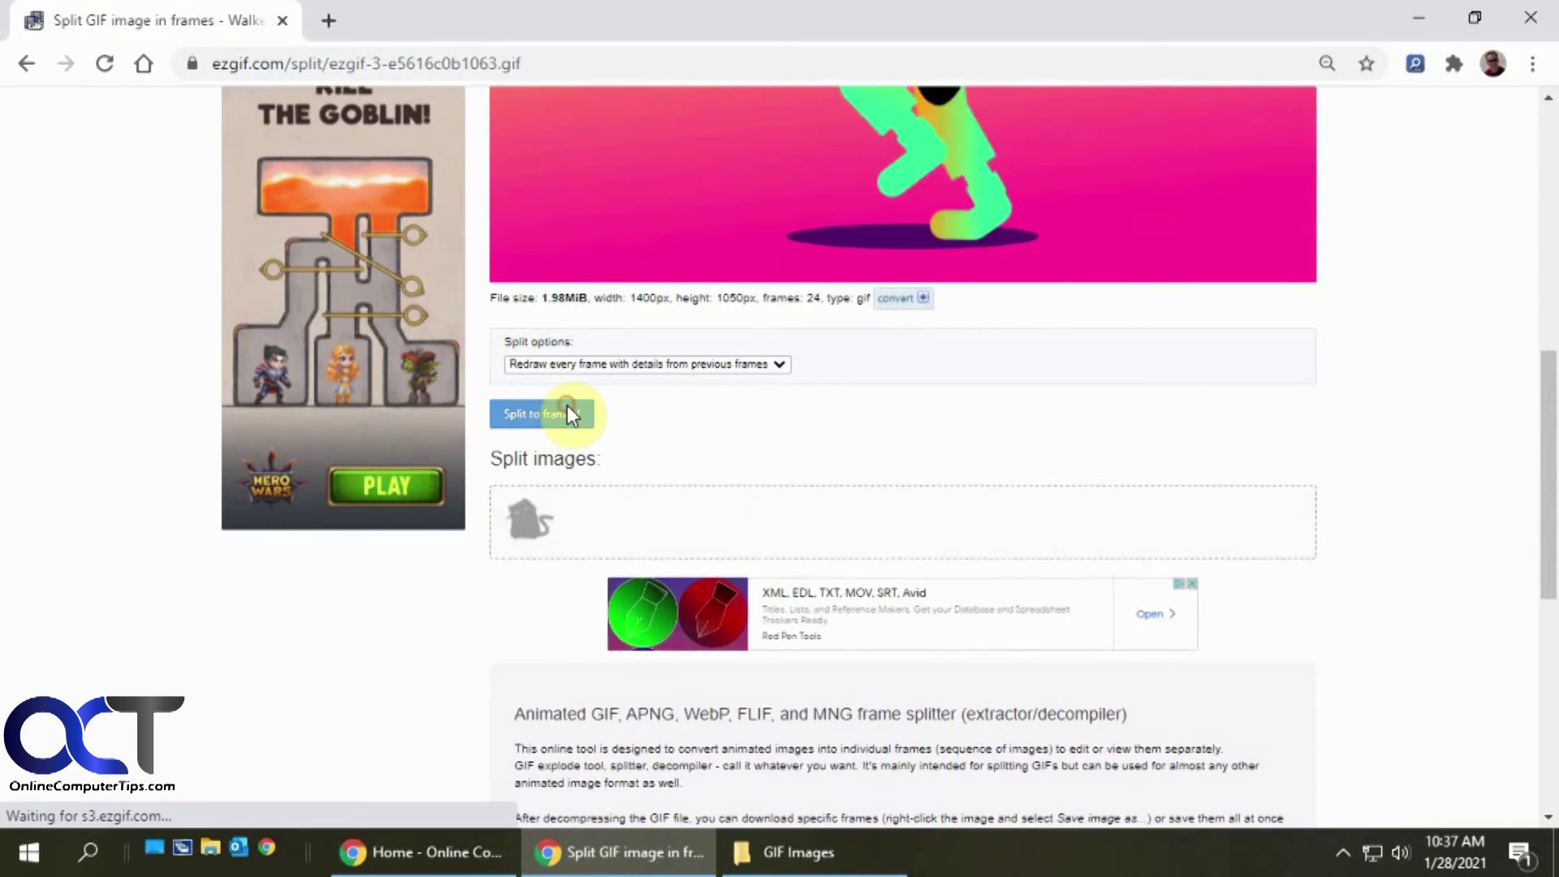
{"action": "scroll", "coordinate": [1151, 554], "scroll_direction": "down", "scroll_amount": 13}
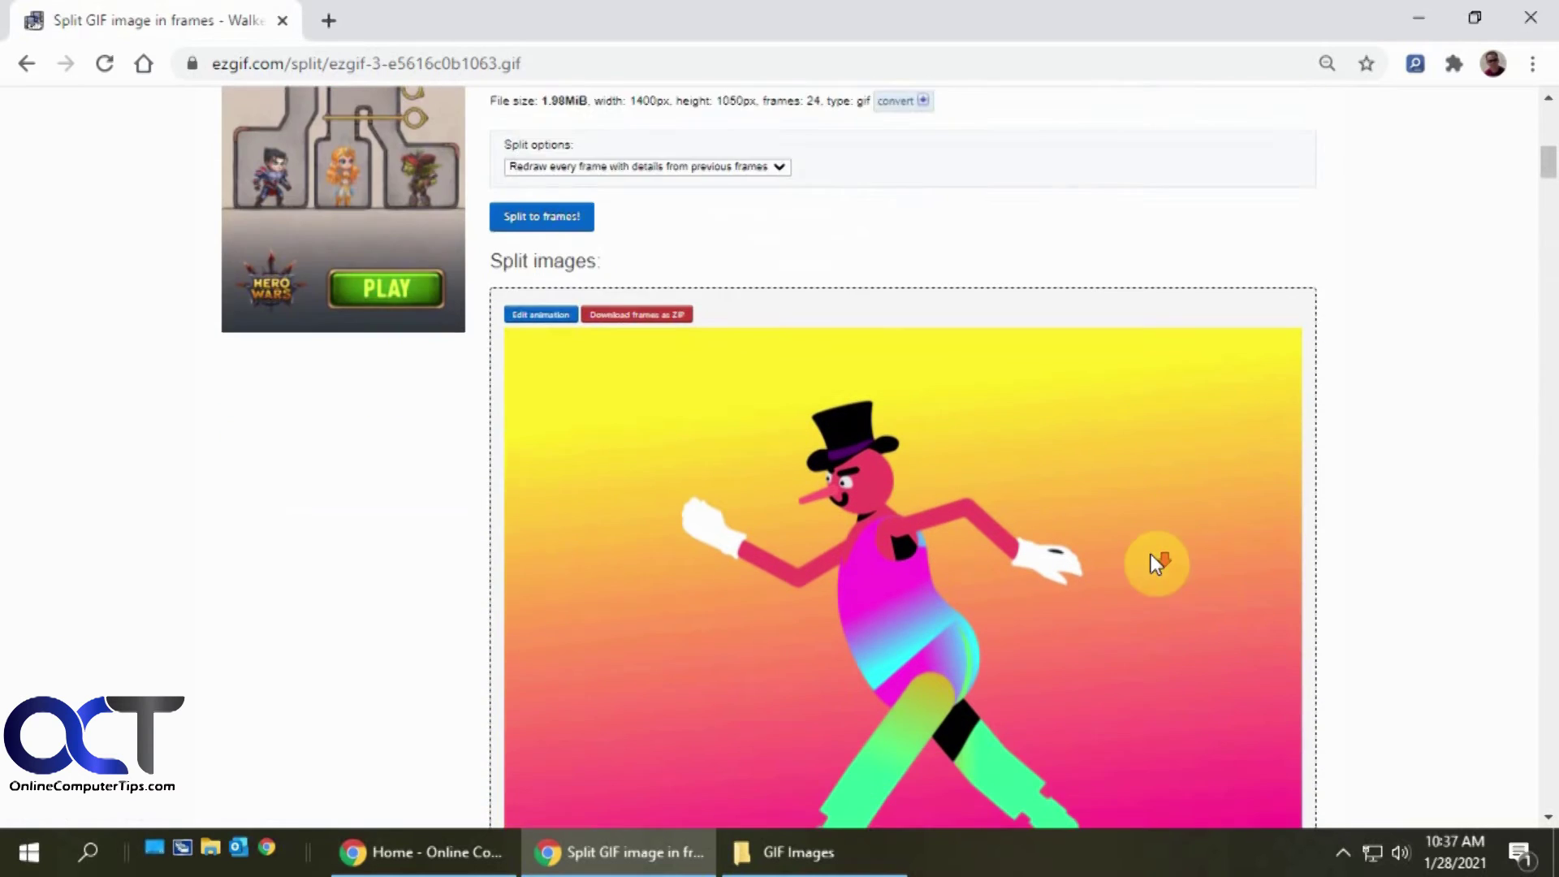
{"action": "scroll", "coordinate": [1151, 560], "scroll_direction": "down", "scroll_amount": 15}
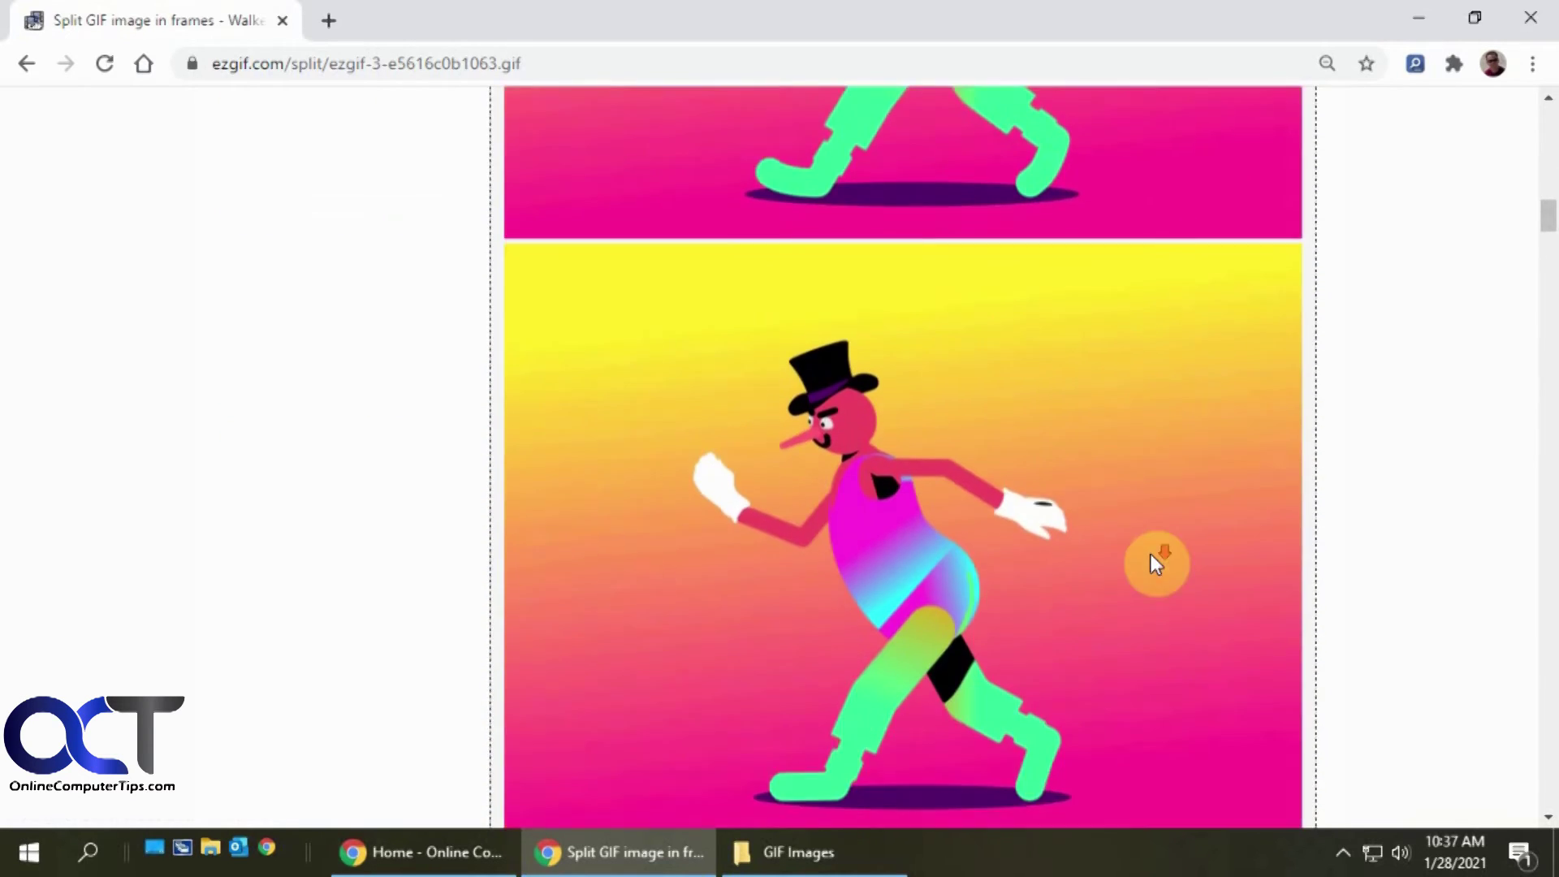
{"action": "scroll", "coordinate": [1151, 557], "scroll_direction": "down", "scroll_amount": 15}
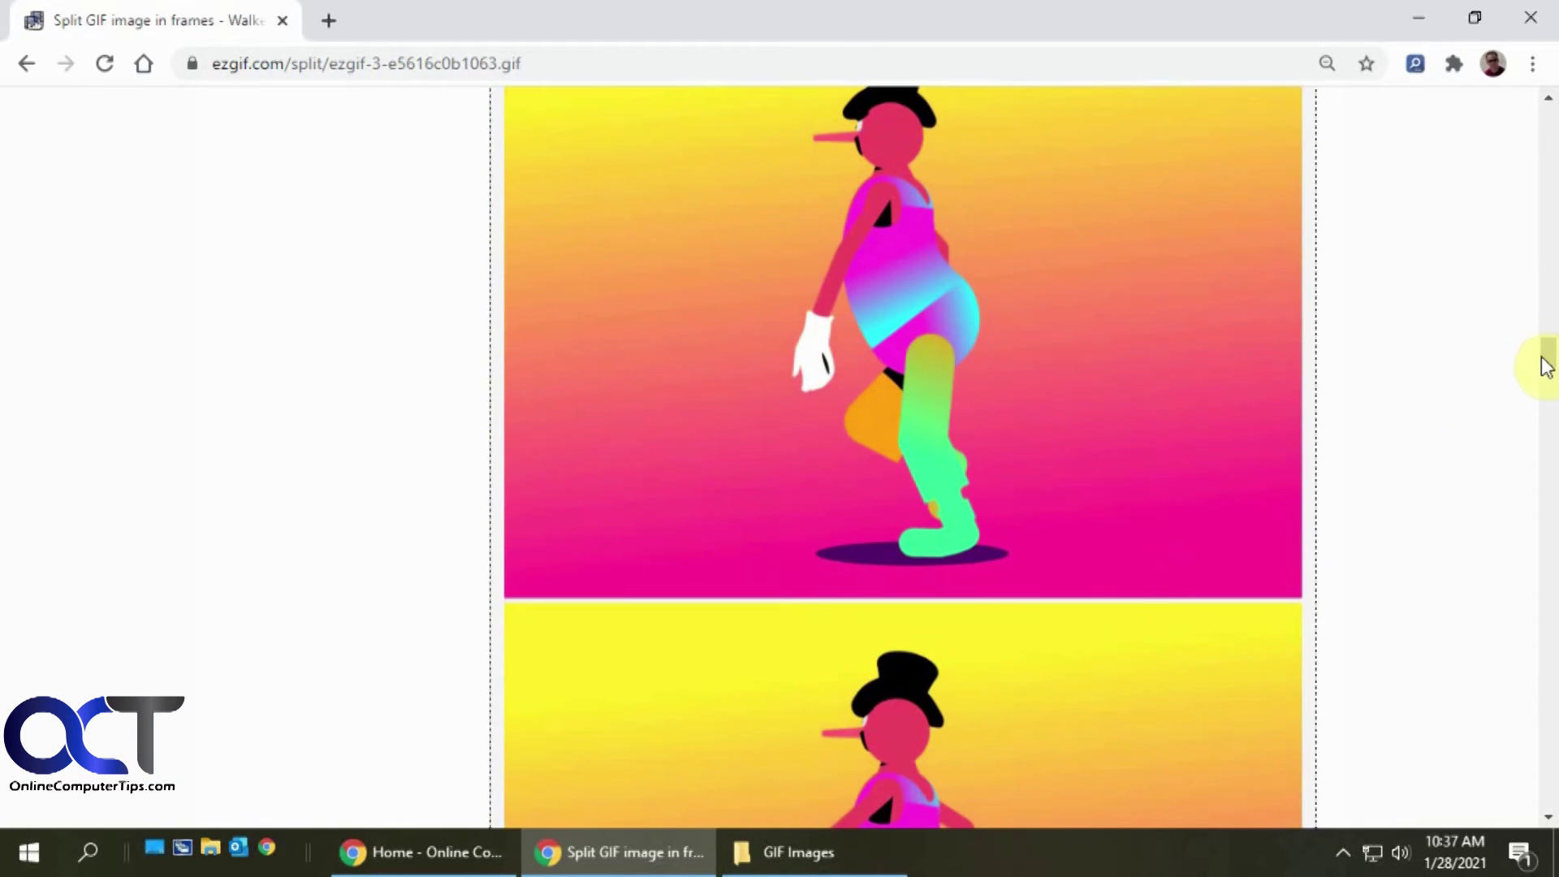
Step: Look through the remaining split frames of Walker.gif and open the frames tool for the animation
{"action": "left_click_drag", "start_coordinate": [1545, 365], "coordinate": [1552, 778]}
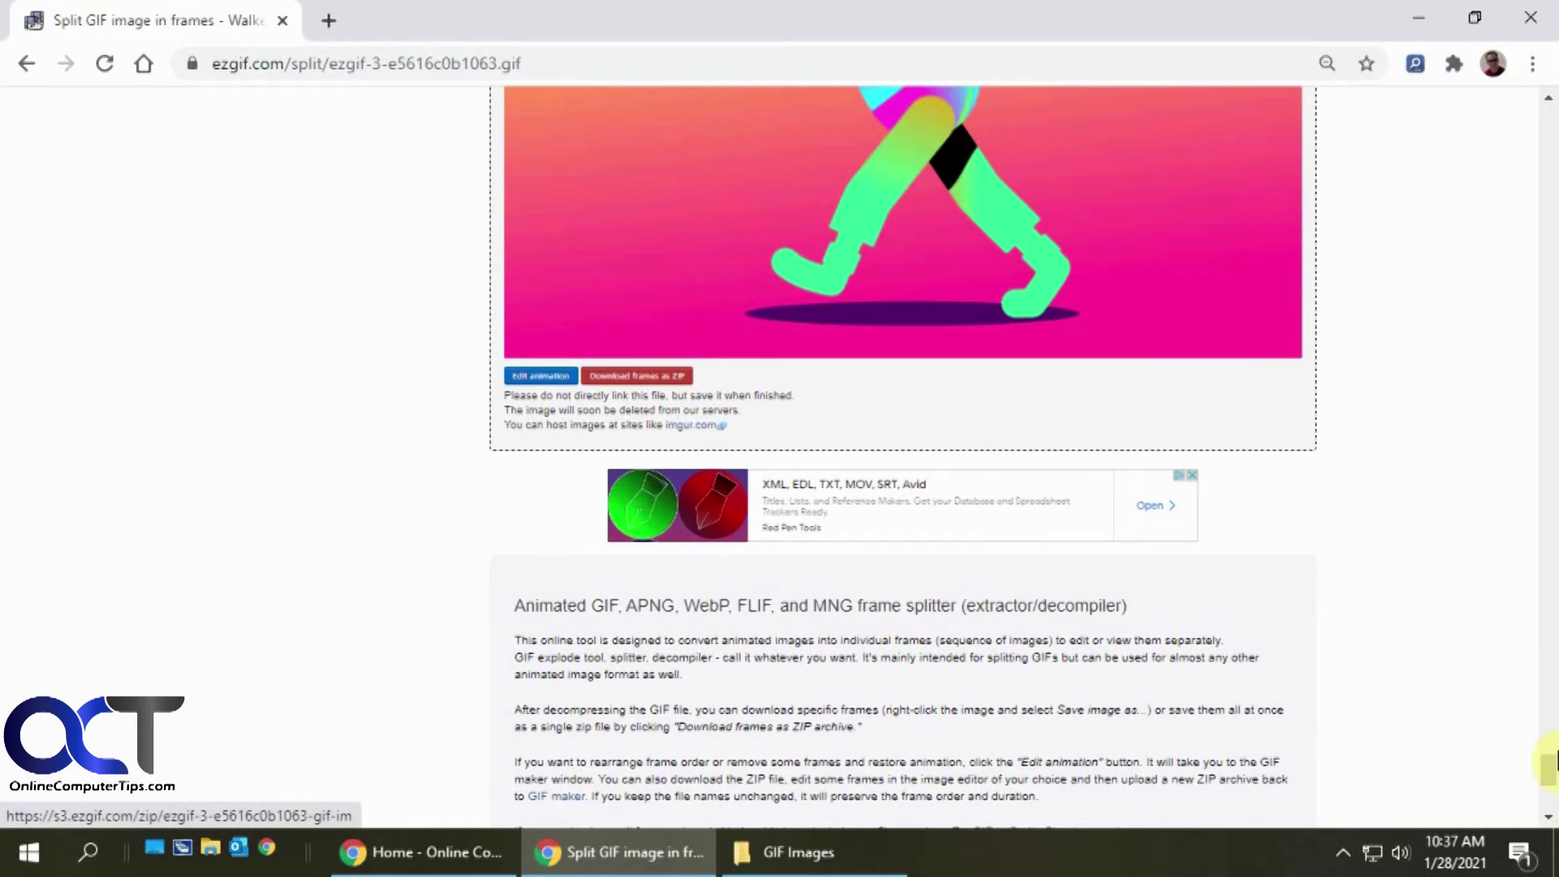
{"action": "left_click_drag", "start_coordinate": [1551, 771], "coordinate": [1546, 104]}
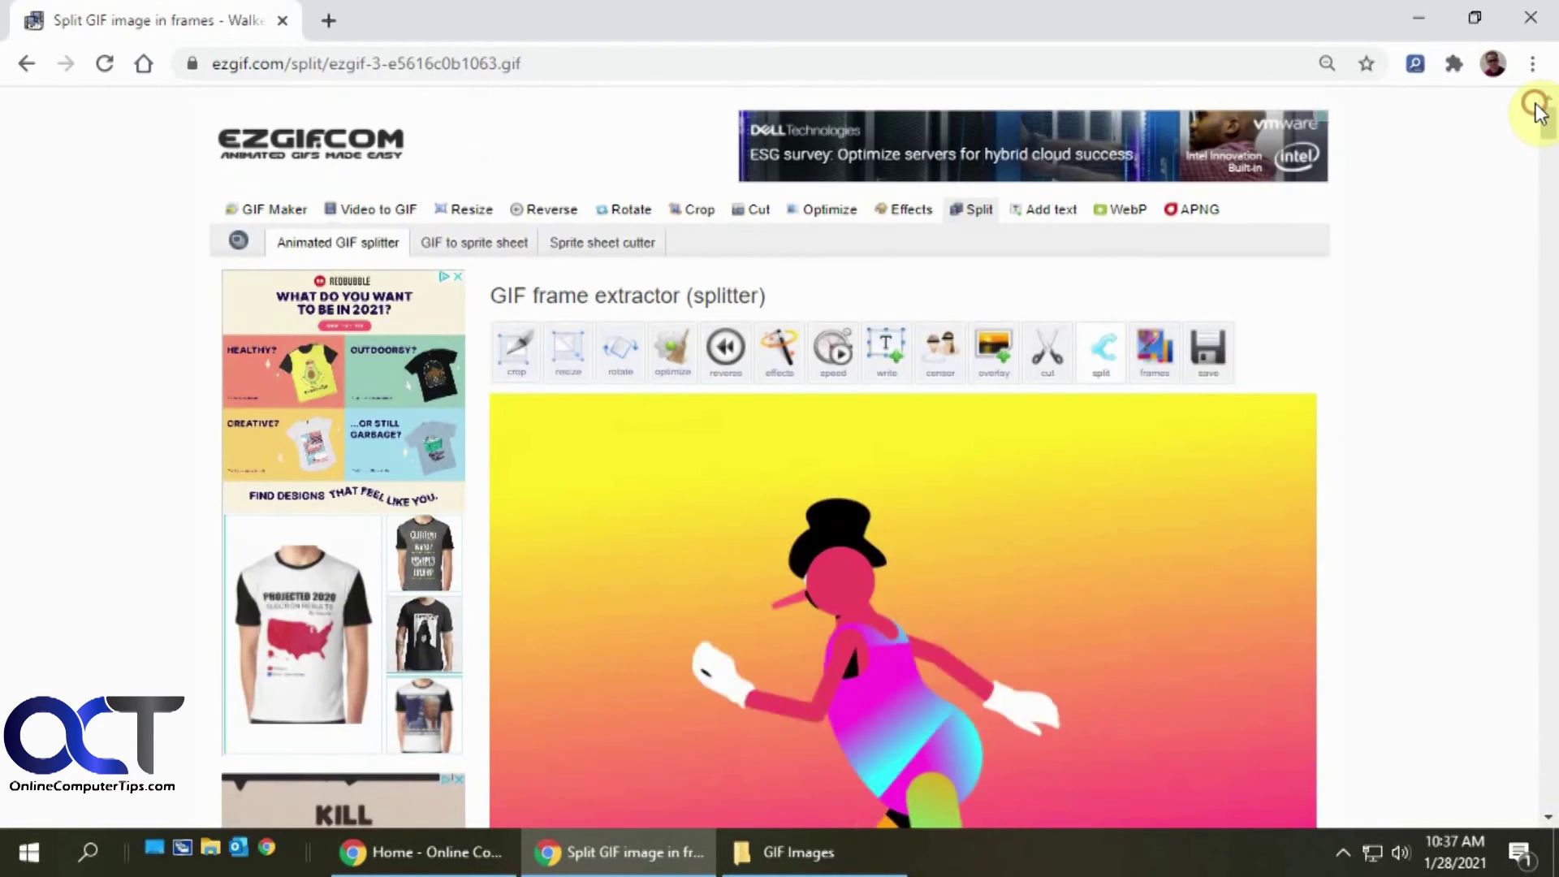
{"action": "left_click", "coordinate": [1145, 365]}
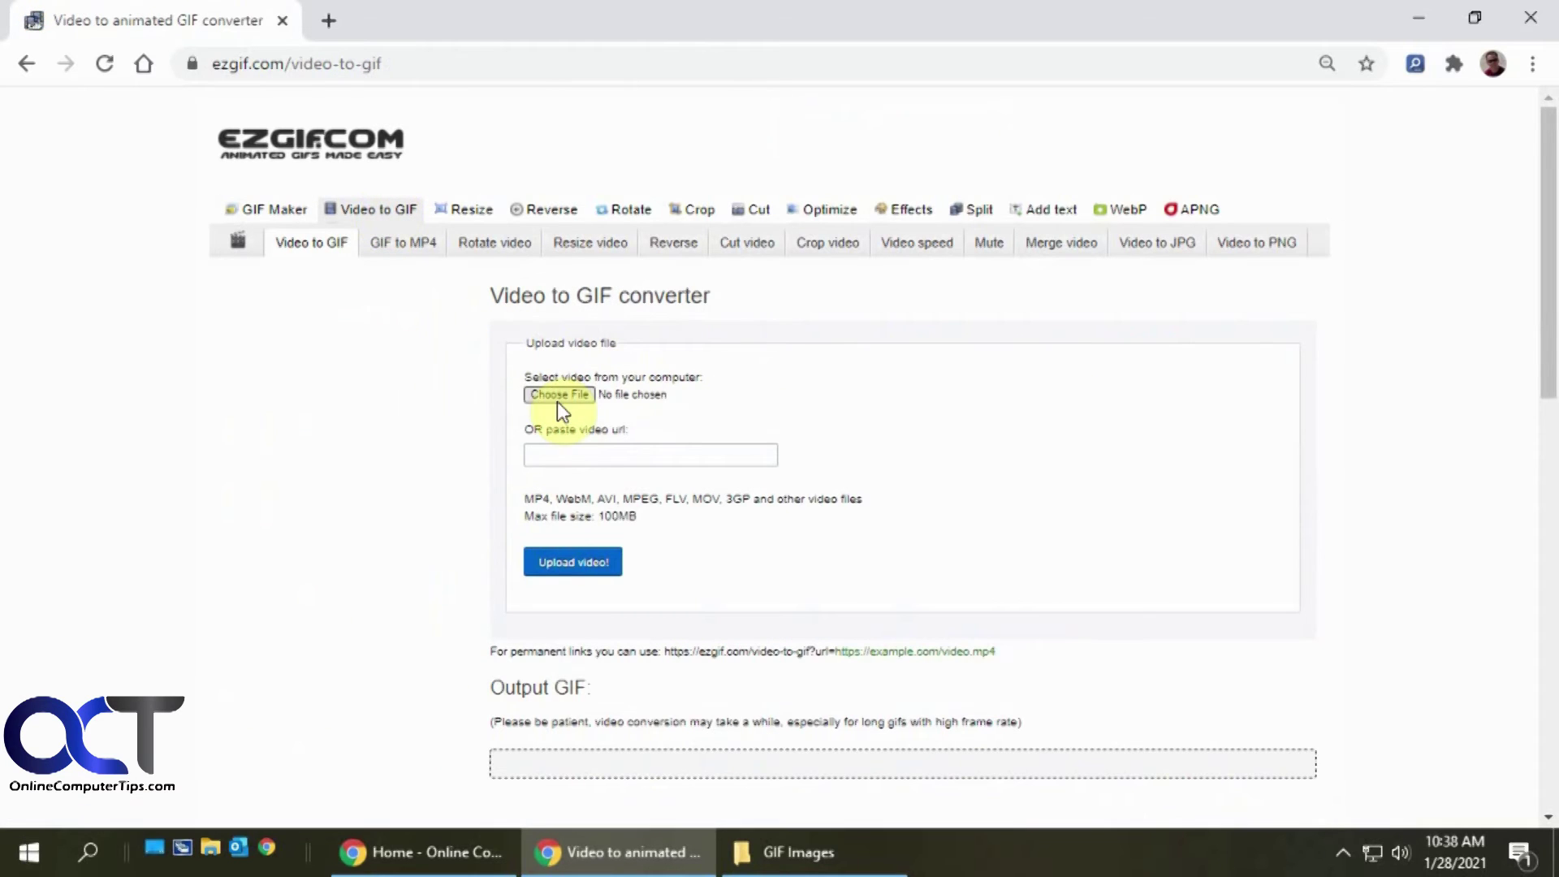
Step: Upload Dunk Tank.mp4 from the computer to the Video to GIF converter
{"action": "left_click", "coordinate": [560, 395]}
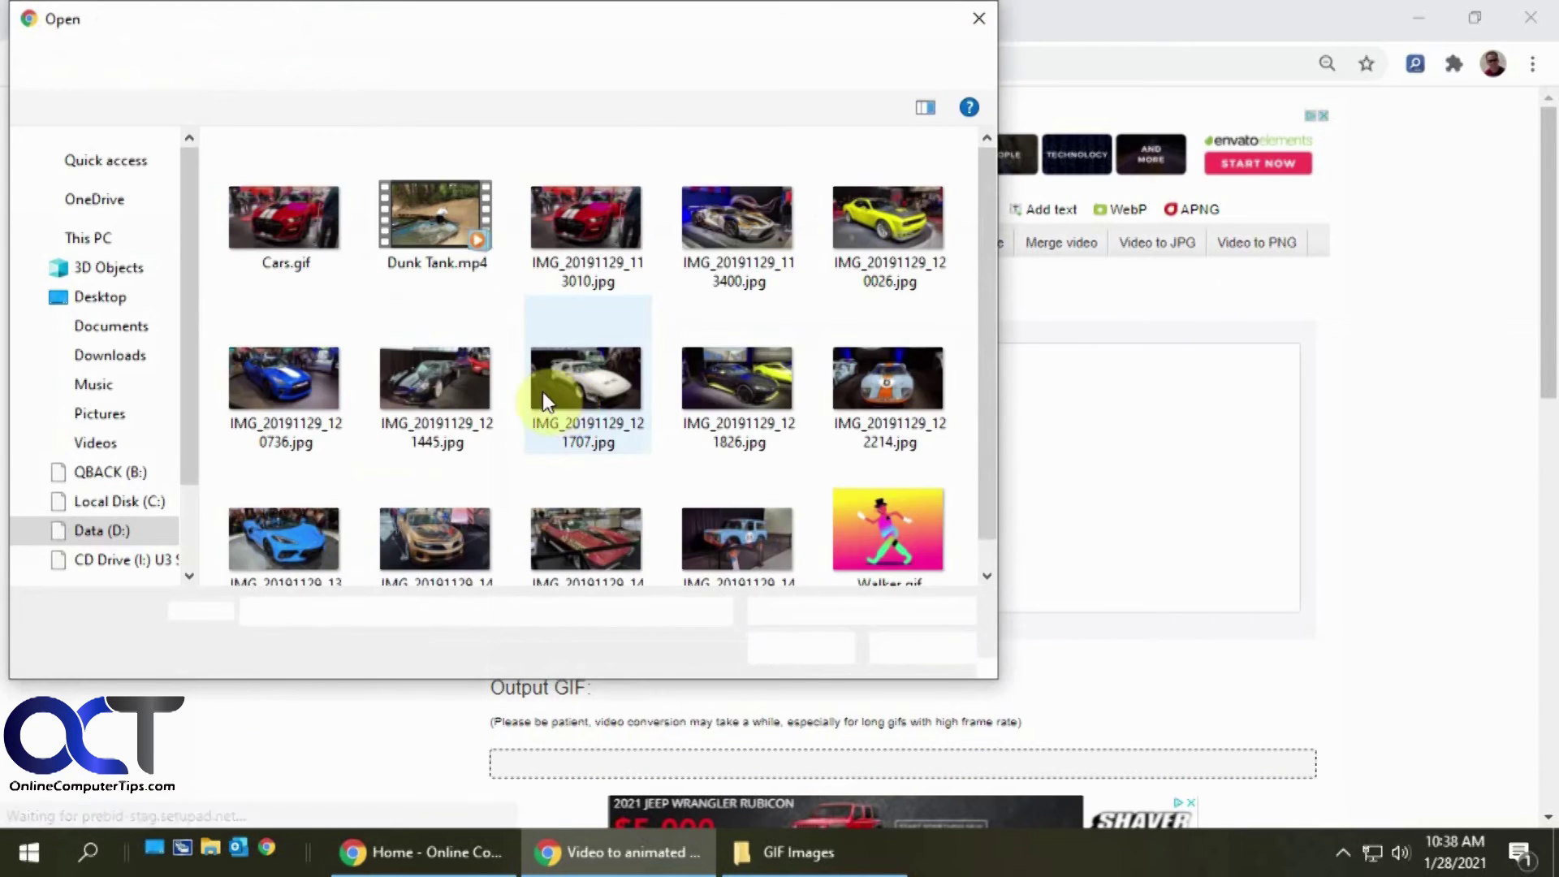
{"action": "double_click", "coordinate": [416, 190]}
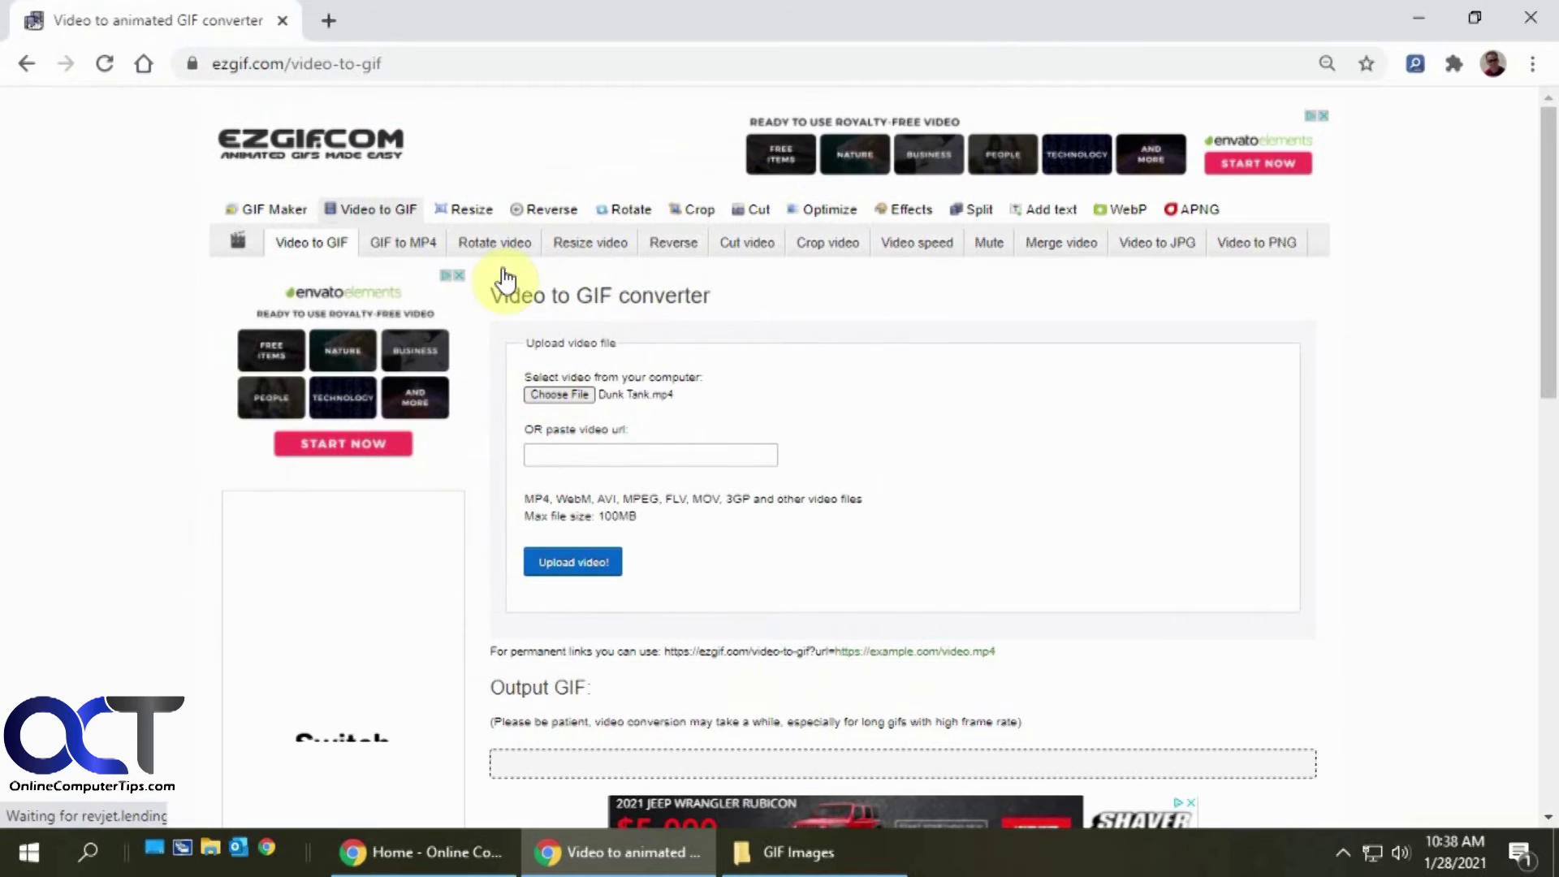
{"action": "left_click", "coordinate": [589, 566]}
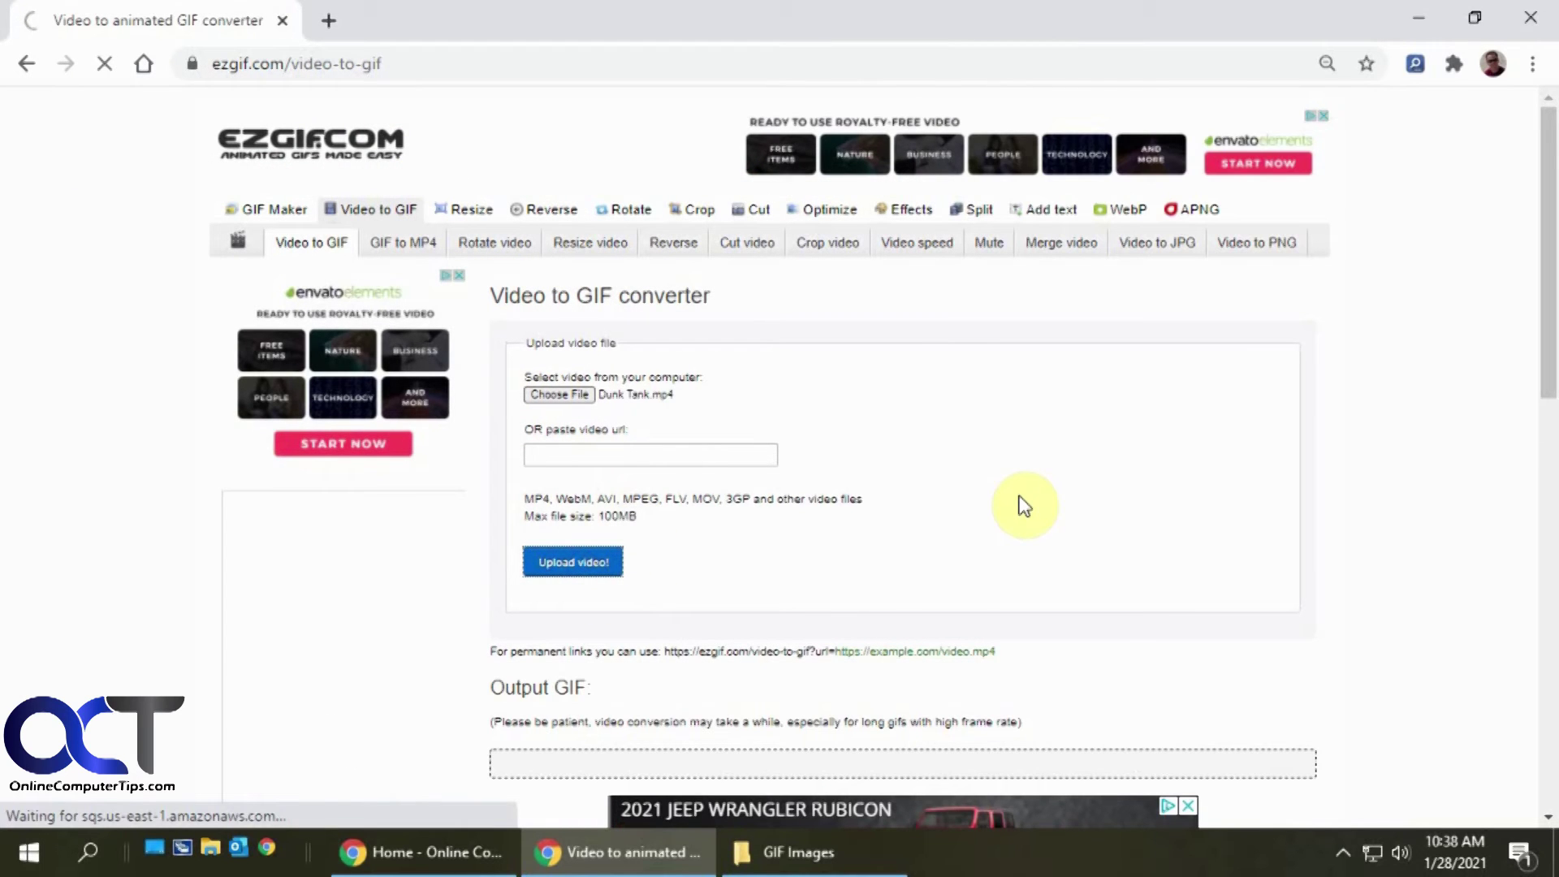
Step: Convert the whole uploaded video to a GIF with the preset size, frame rate and method, and review the output
{"action": "scroll", "coordinate": [1036, 512], "scroll_direction": "down", "scroll_amount": 3}
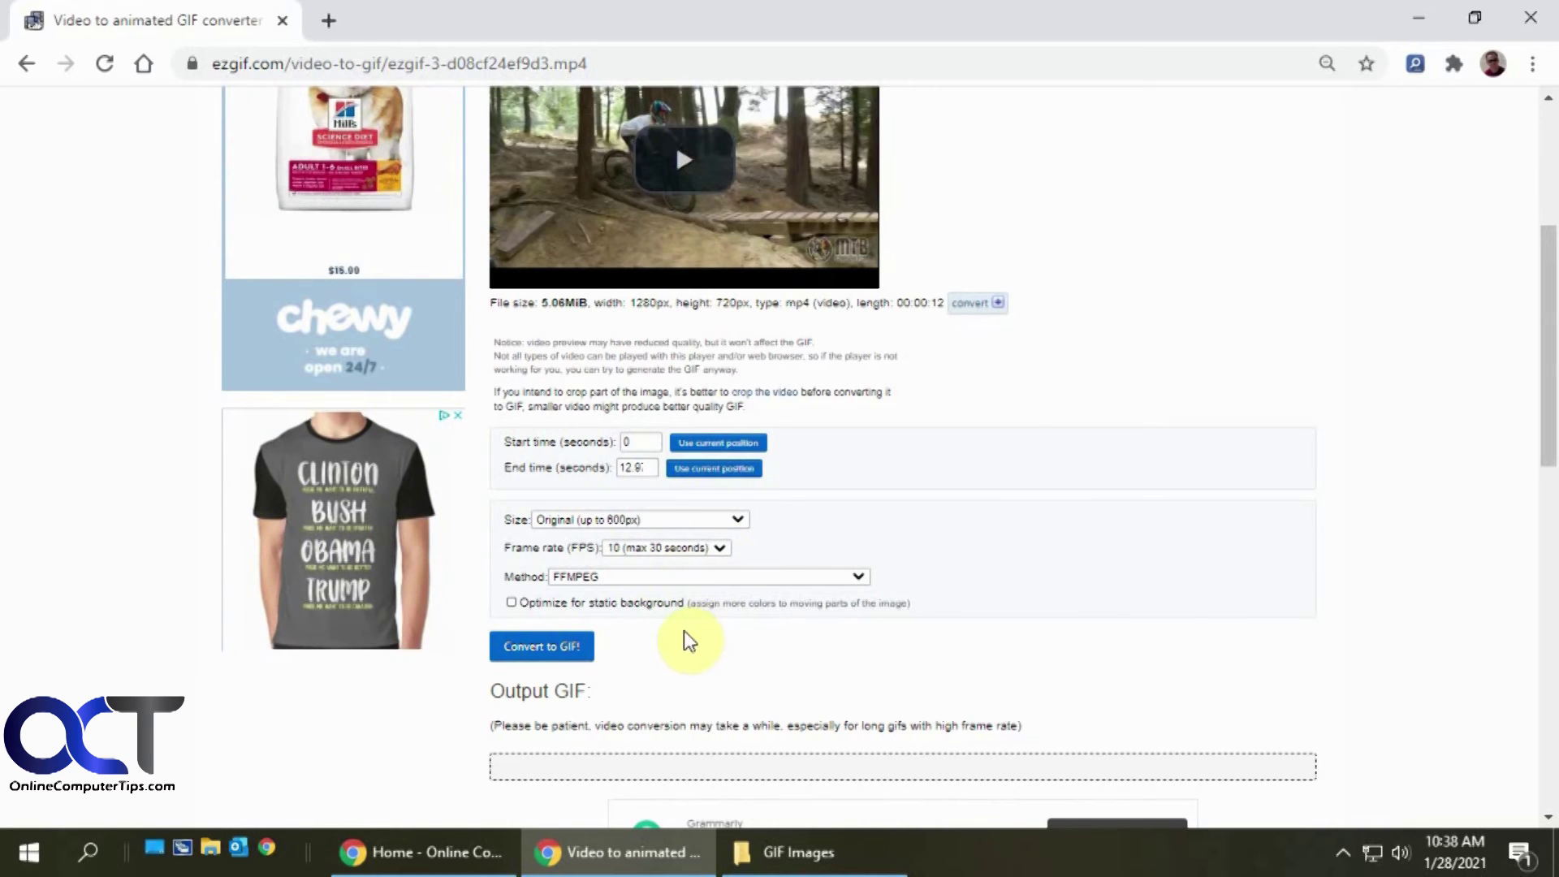
{"action": "left_click", "coordinate": [565, 649]}
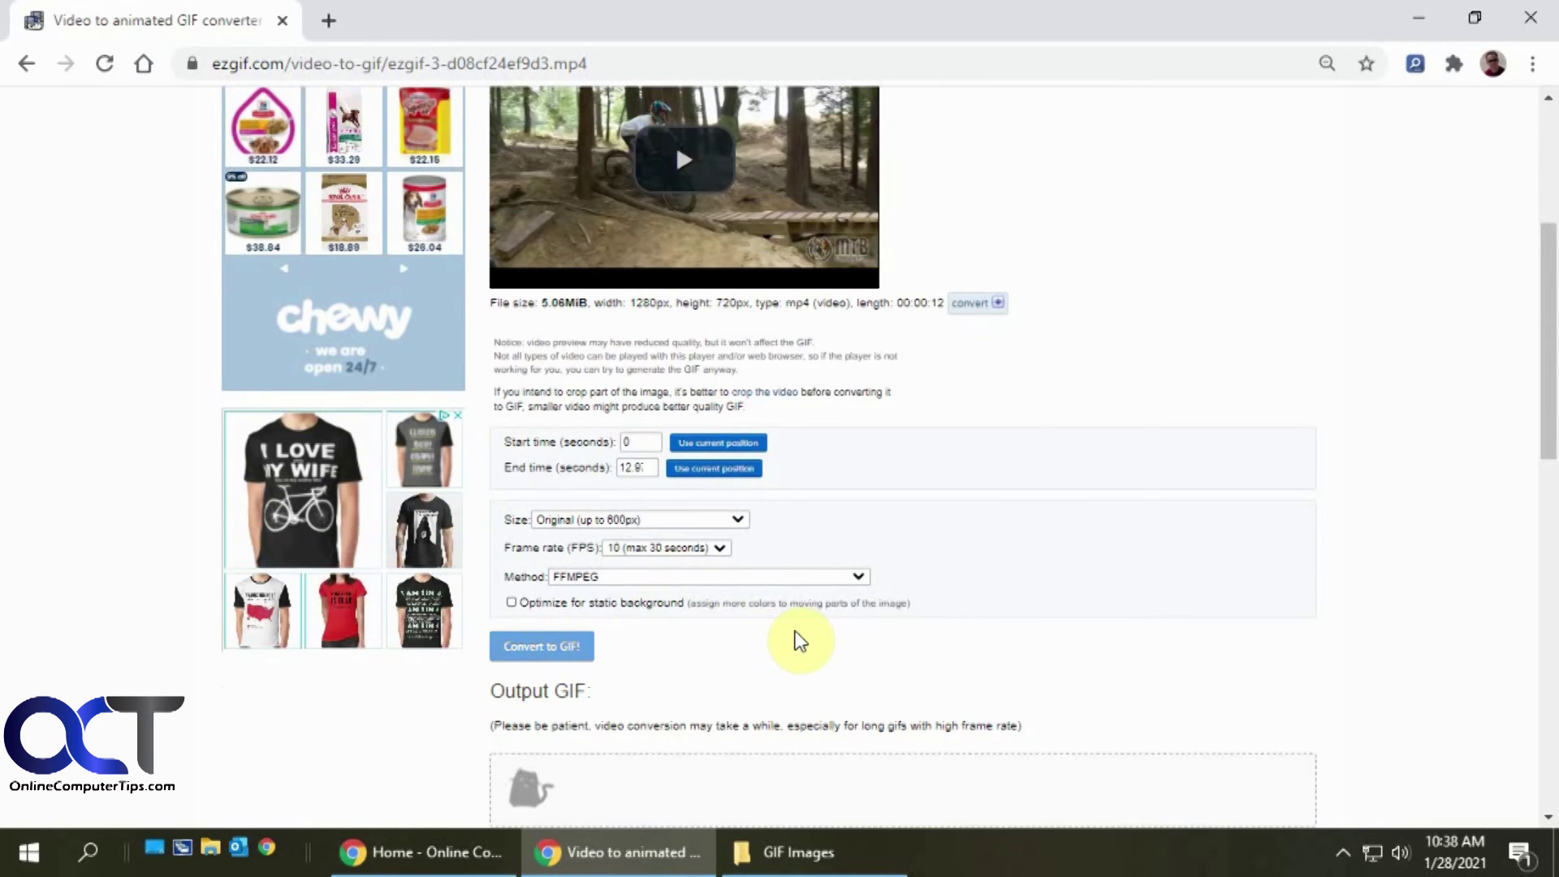
{"action": "scroll", "coordinate": [800, 641], "scroll_direction": "down", "scroll_amount": 3}
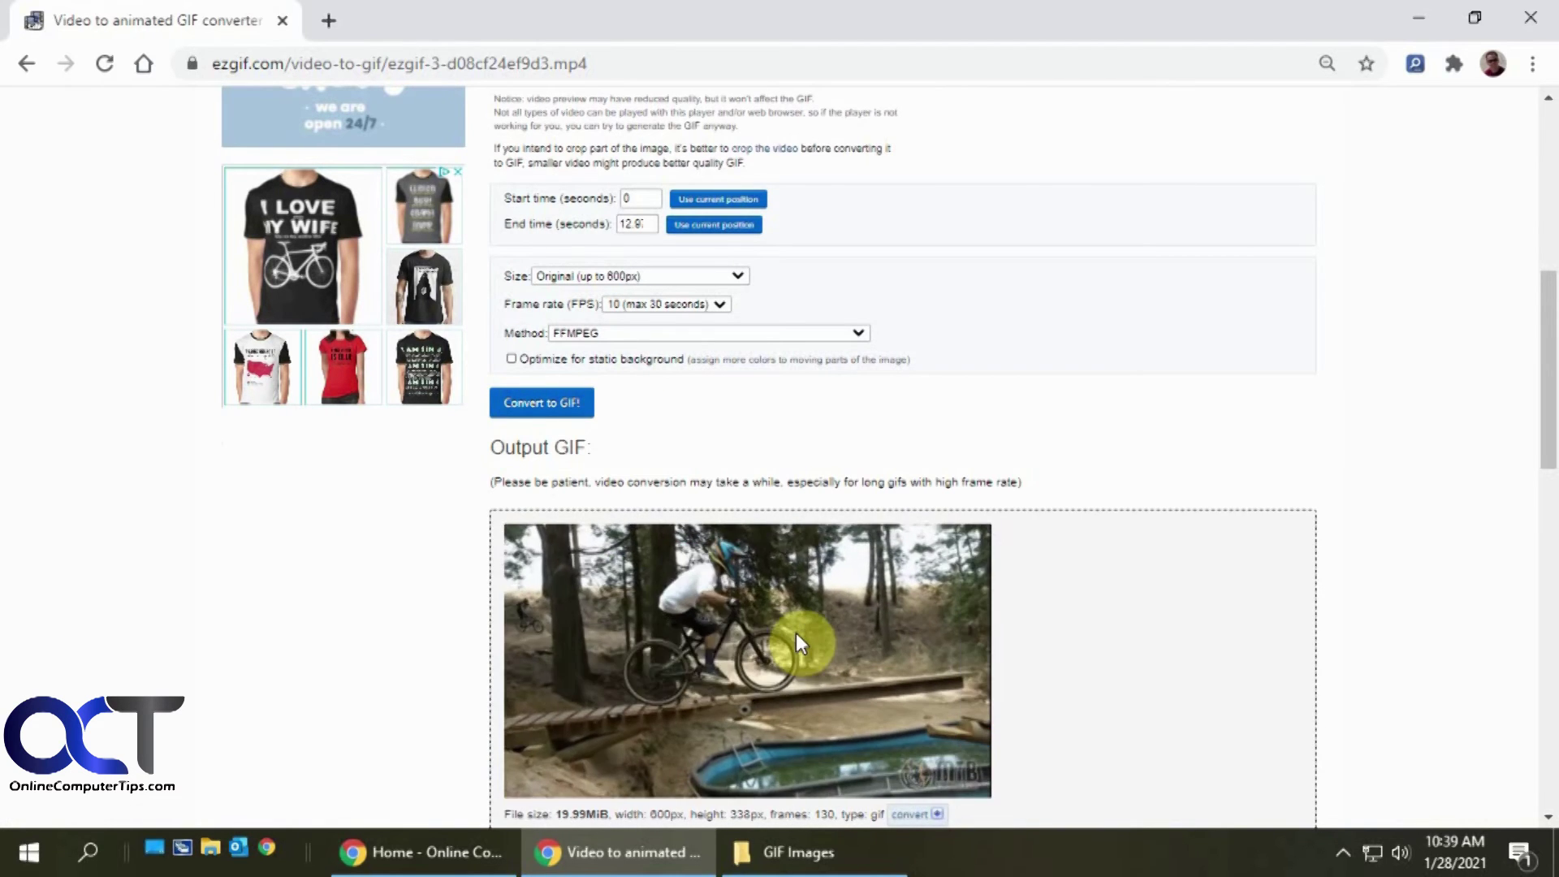
{"action": "scroll", "coordinate": [796, 632], "scroll_direction": "down", "scroll_amount": 3}
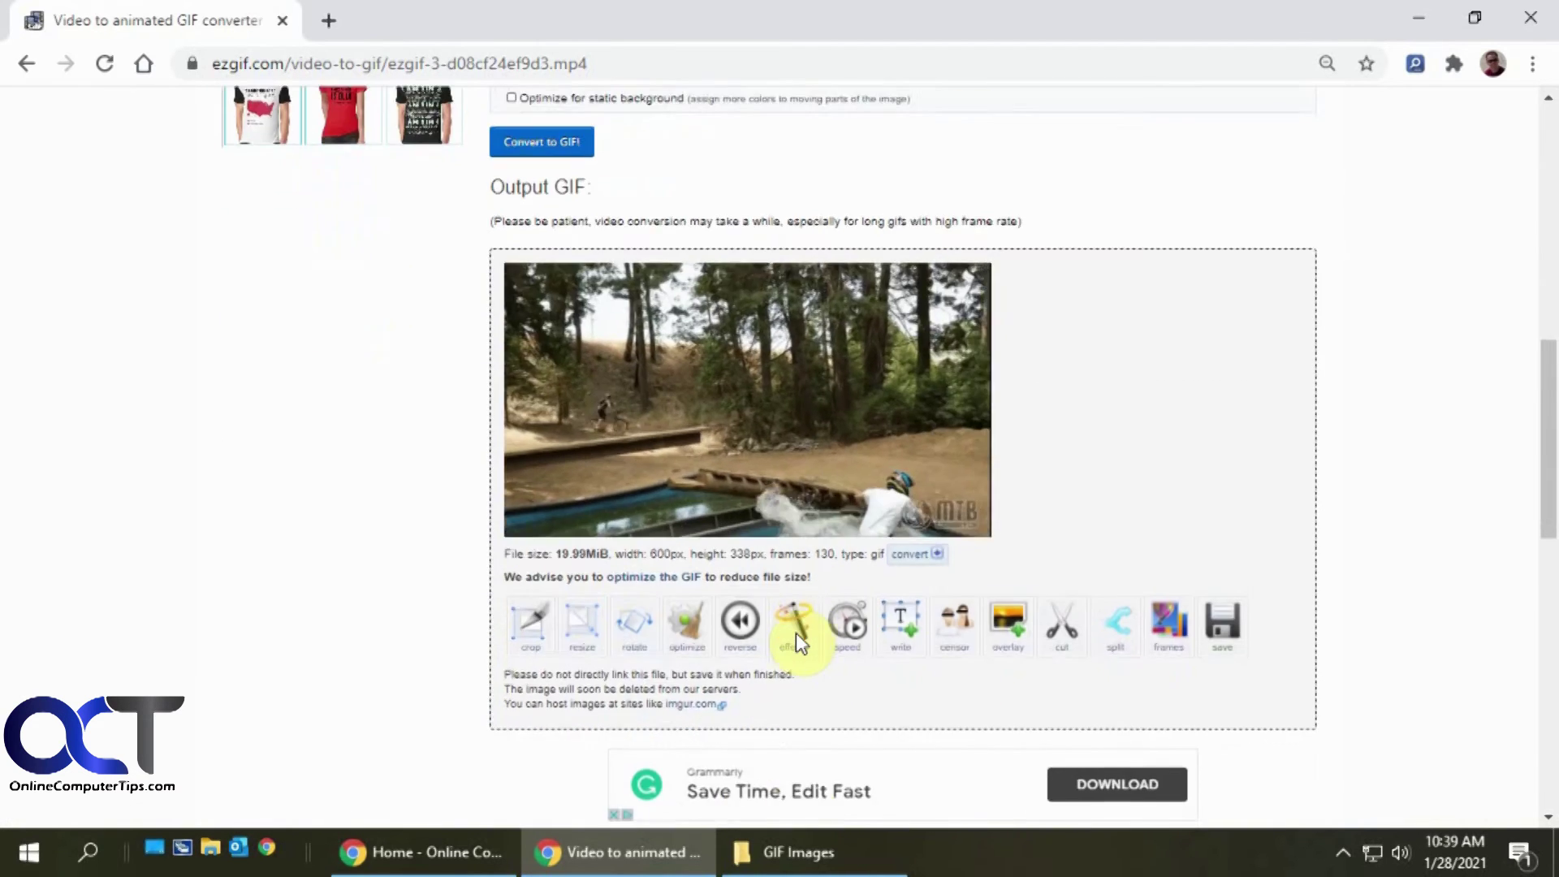
{"action": "scroll", "coordinate": [836, 617], "scroll_direction": "down", "scroll_amount": 3}
{"action": "scroll", "coordinate": [950, 485], "scroll_direction": "down", "scroll_amount": 3}
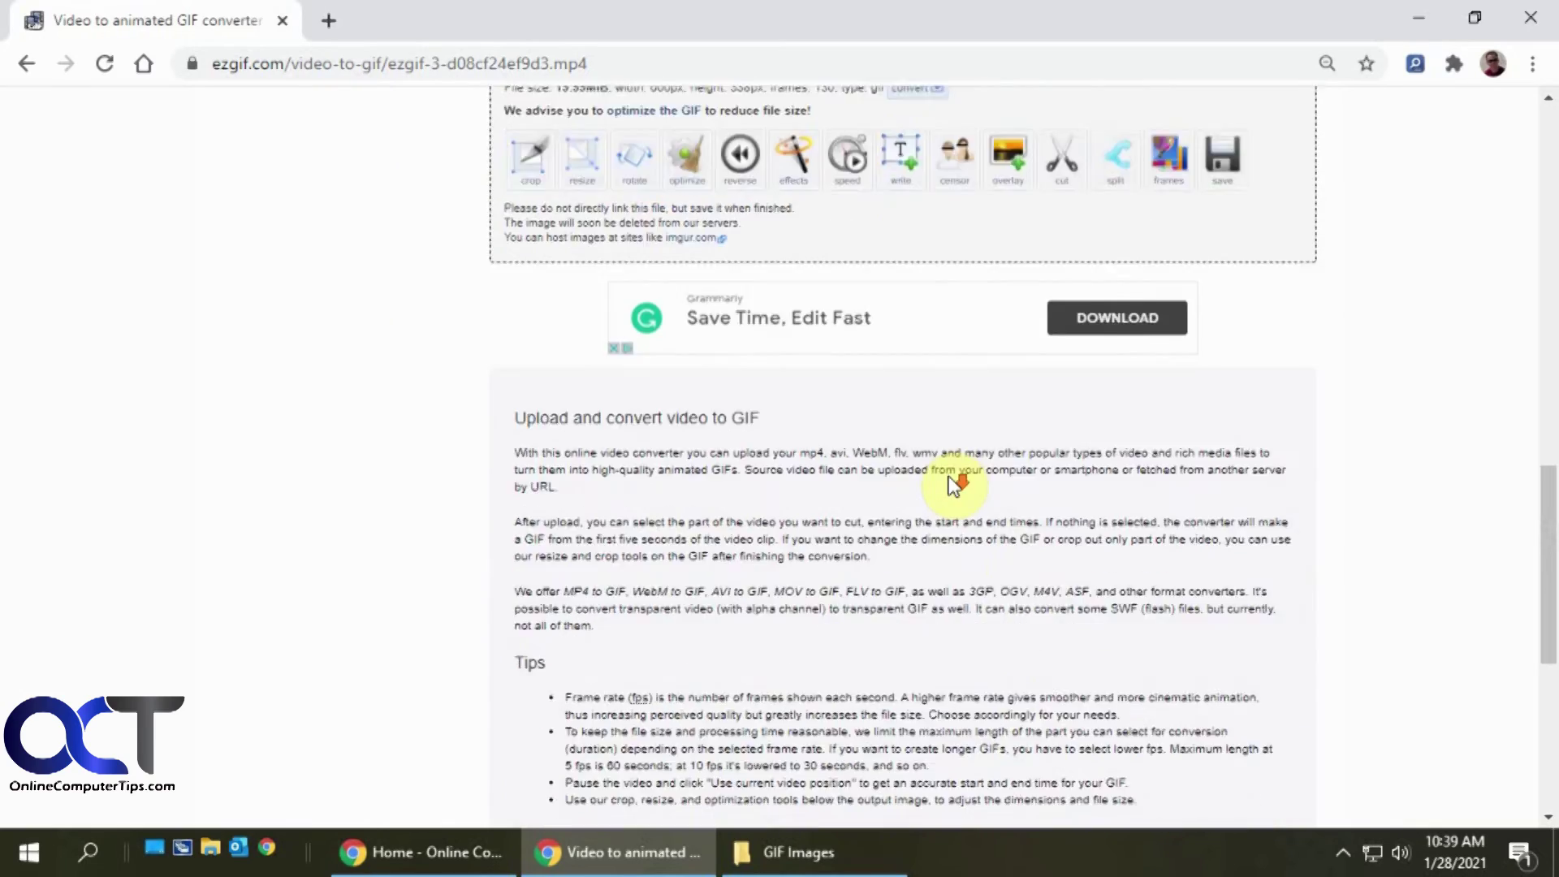
{"action": "scroll", "coordinate": [954, 485], "scroll_direction": "down", "scroll_amount": 7}
{"action": "scroll", "coordinate": [955, 487], "scroll_direction": "up", "scroll_amount": 9}
{"action": "scroll", "coordinate": [955, 488], "scroll_direction": "down", "scroll_amount": 5}
{"action": "scroll", "coordinate": [956, 487], "scroll_direction": "up", "scroll_amount": 7}
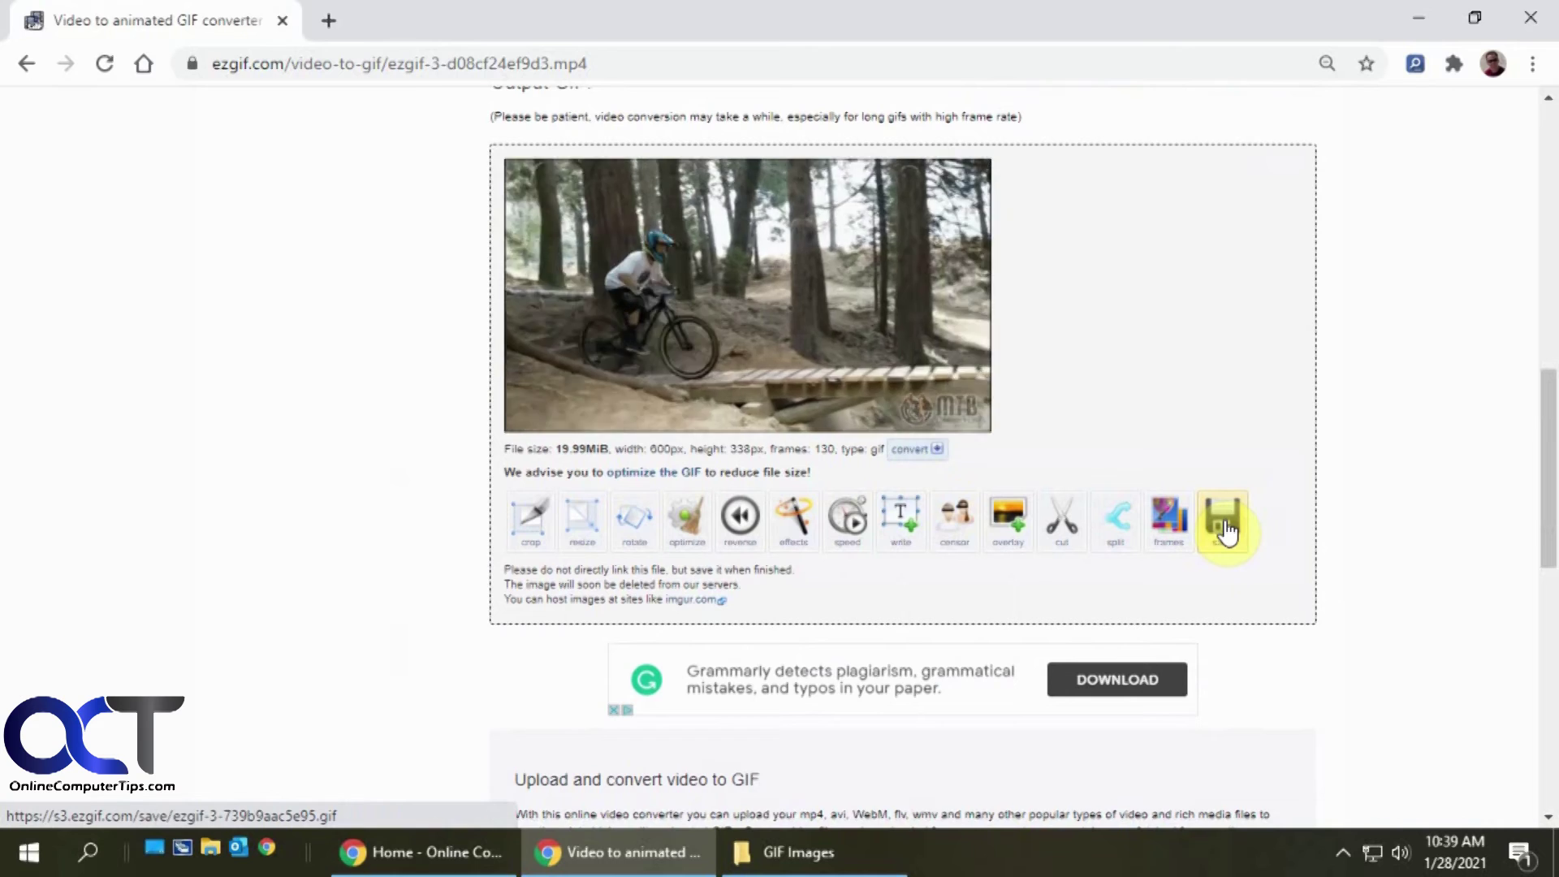
Step: Save the converted GIF in the GIF Images folder under the name "dunk tank"
{"action": "left_click", "coordinate": [1225, 528]}
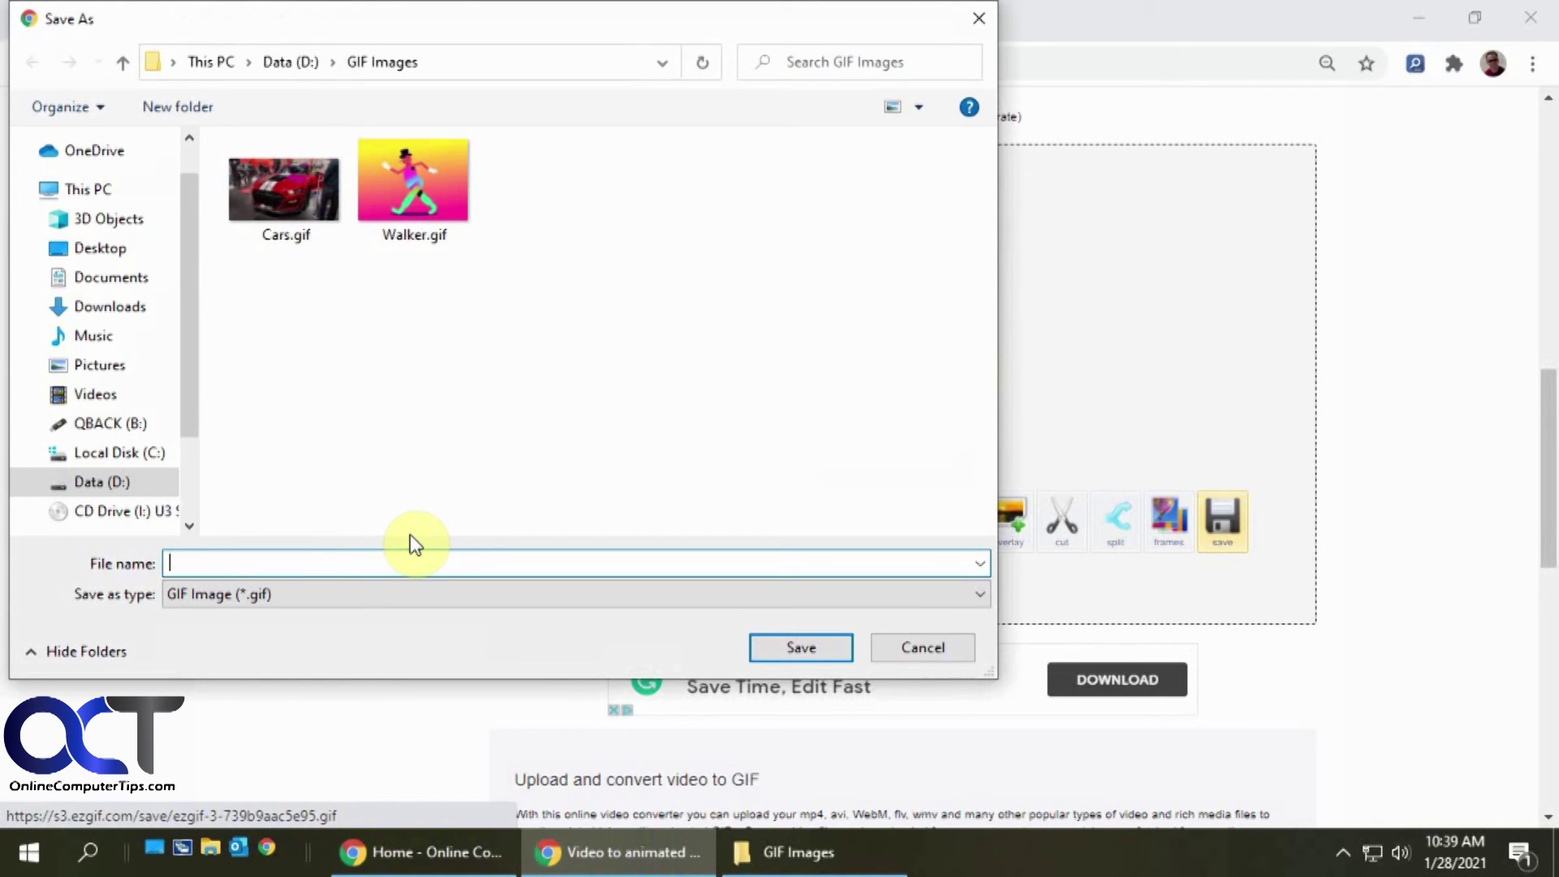
{"action": "type", "text": "dunk an"}
{"action": "key", "text": "BackSpace"}
{"action": "key", "text": "BackSpace"}
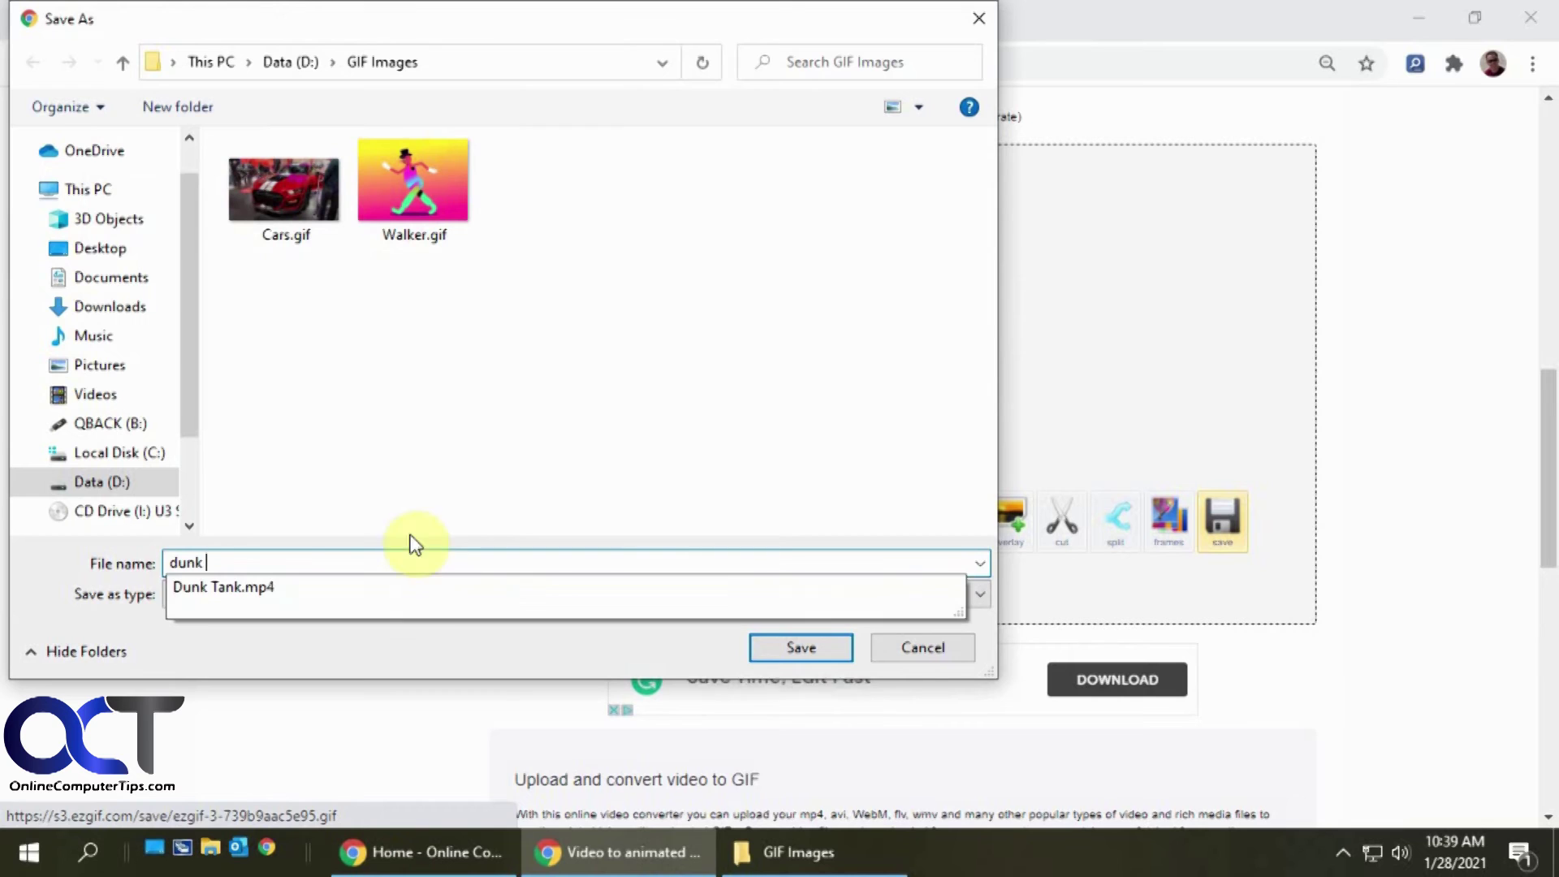
{"action": "key", "text": "Return"}
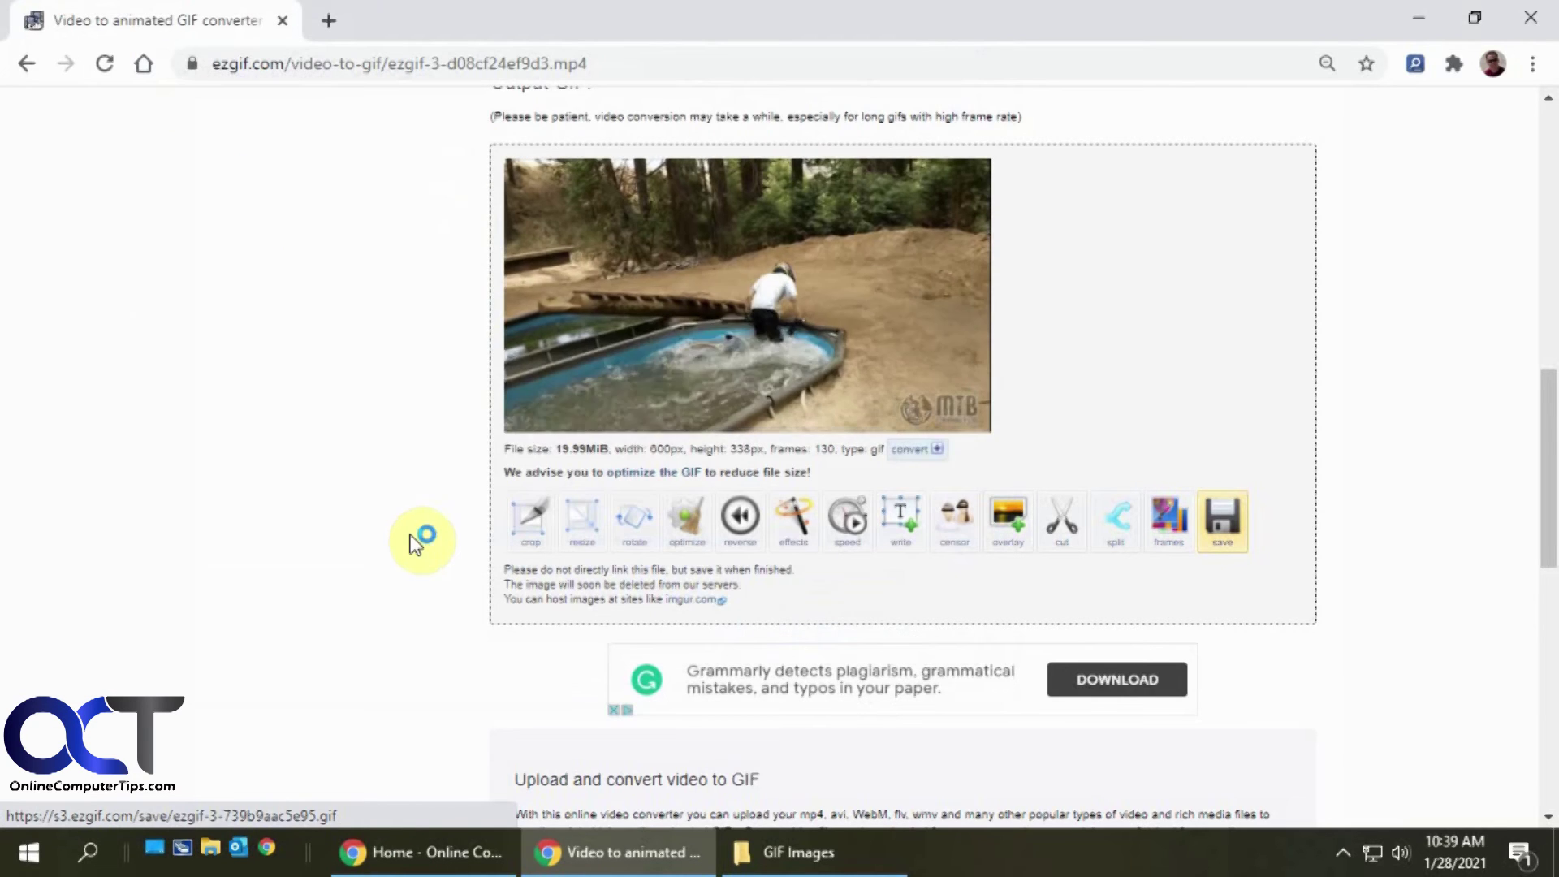
Step: Switch to the GIF Images folder in File Explorer, play the original Dunk Tank.mp4 and close the player
{"action": "left_click", "coordinate": [758, 850]}
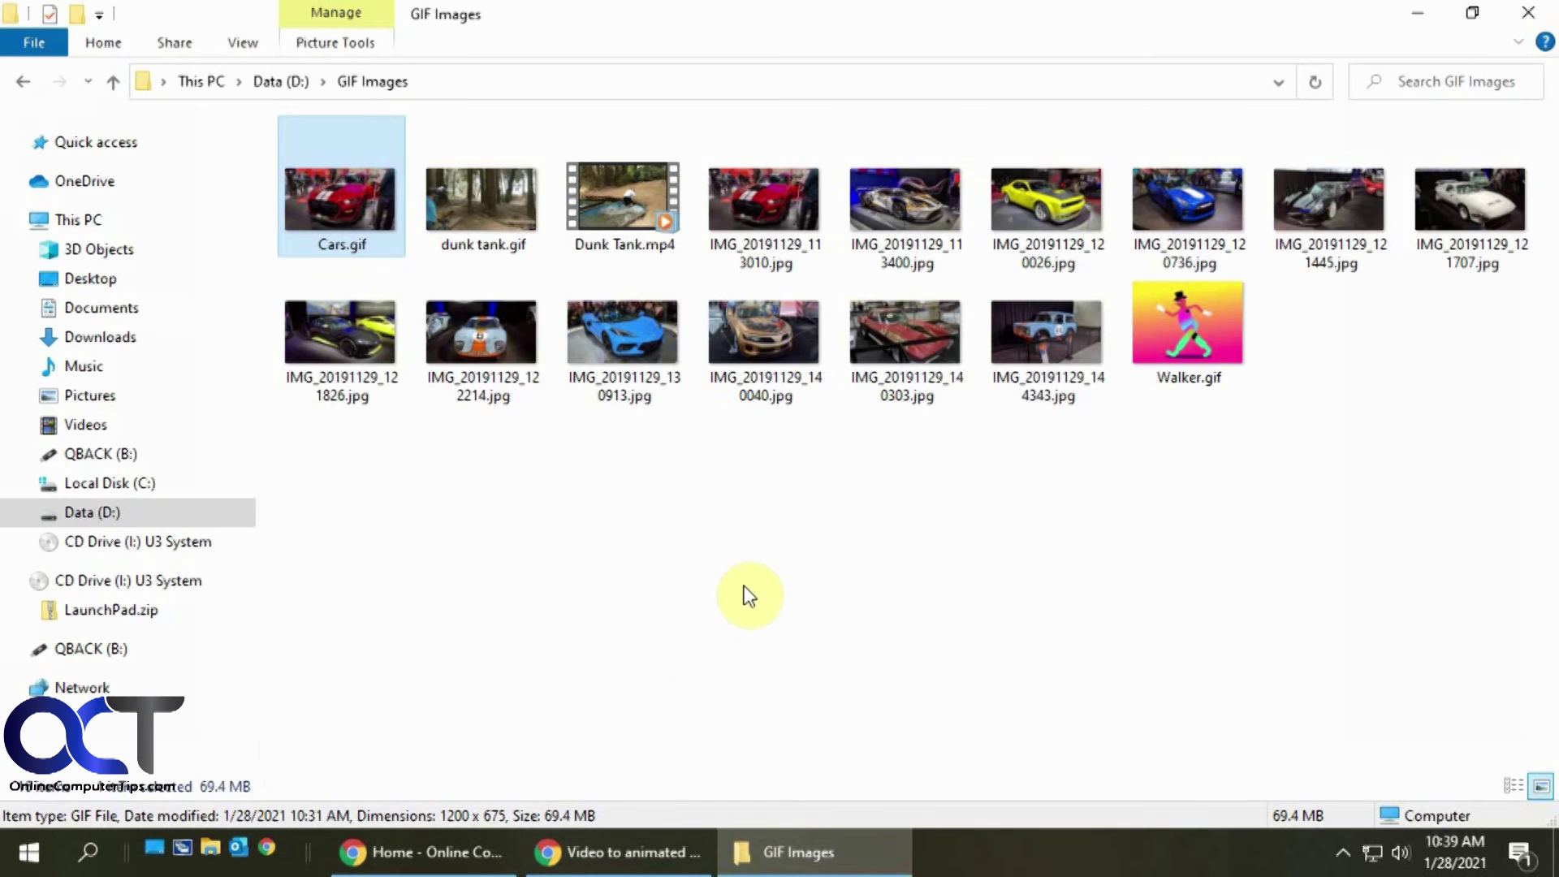
{"action": "left_click", "coordinate": [617, 232]}
{"action": "double_click", "coordinate": [617, 232]}
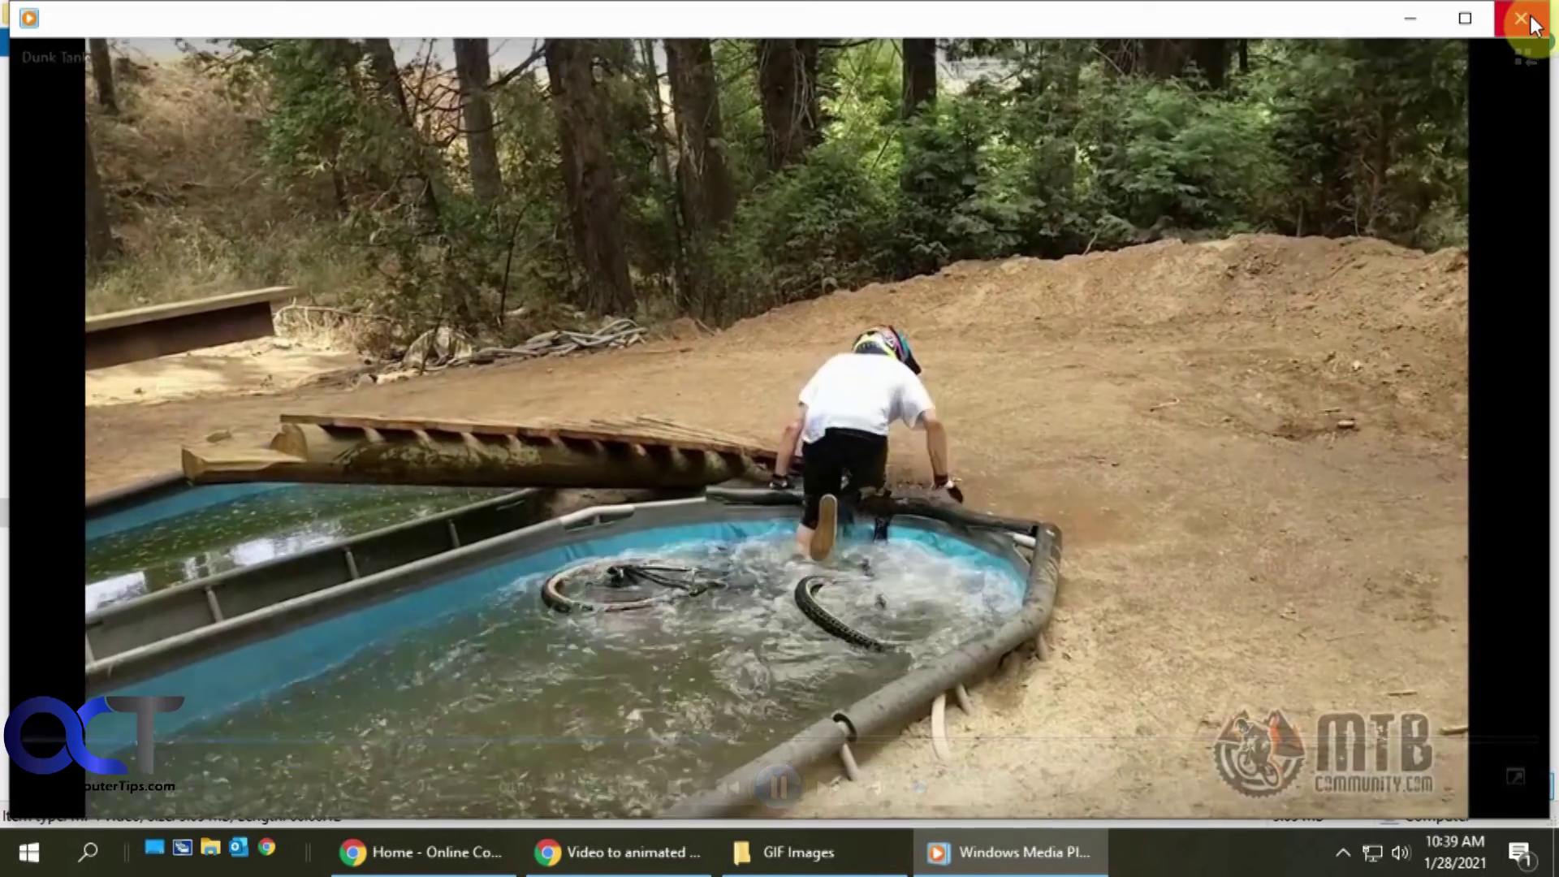
{"action": "left_click", "coordinate": [1521, 19]}
Step: View the animation of dunk tank.gif, close the viewer and check the file's details in the folder
{"action": "double_click", "coordinate": [500, 240]}
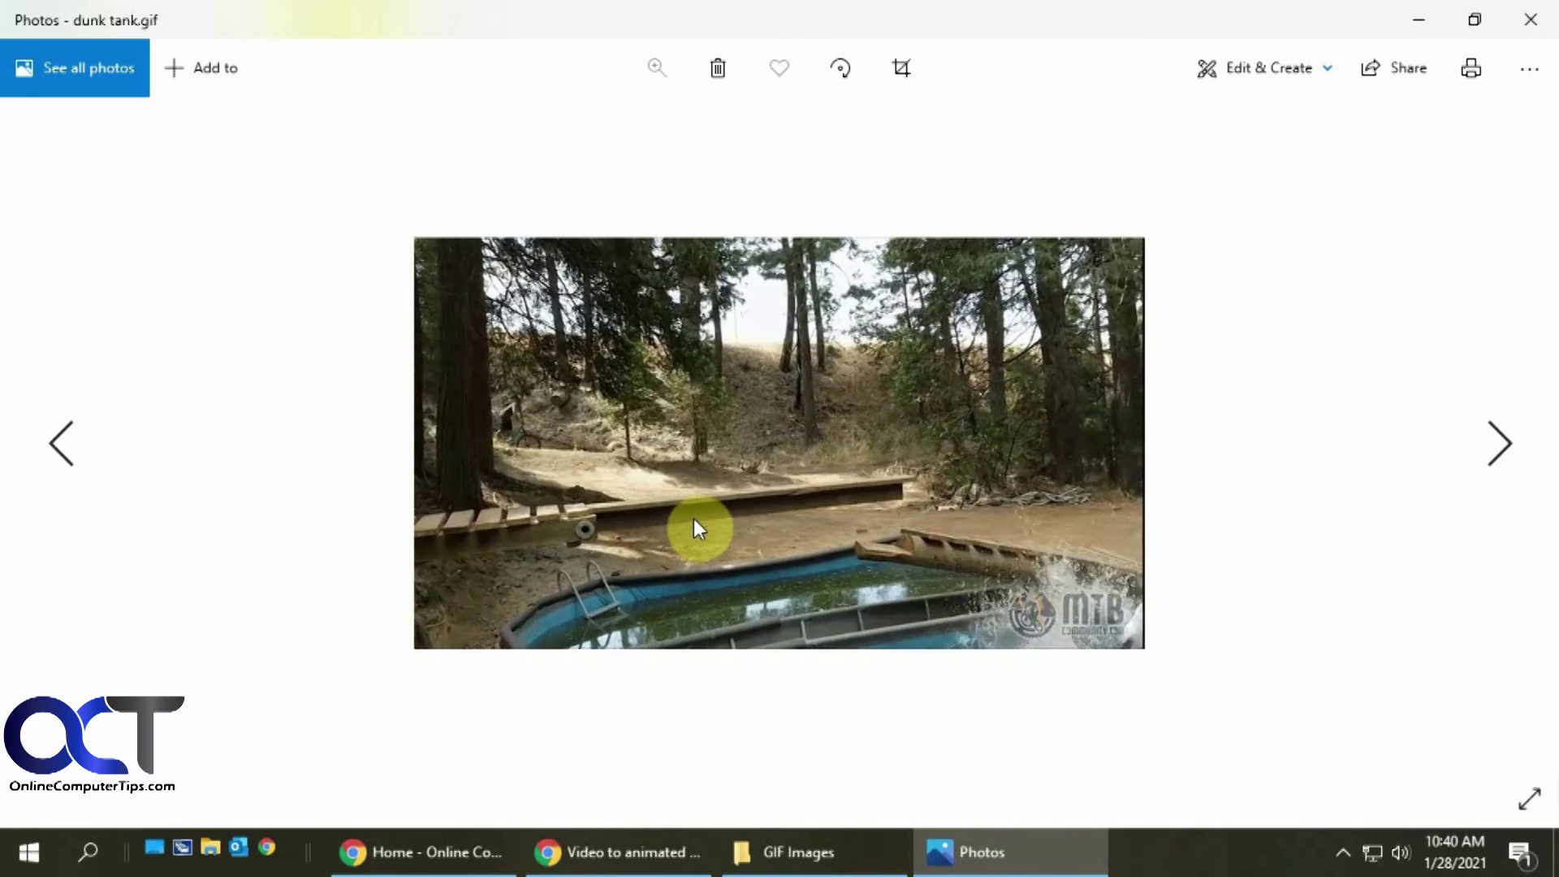
{"action": "left_click", "coordinate": [1532, 27]}
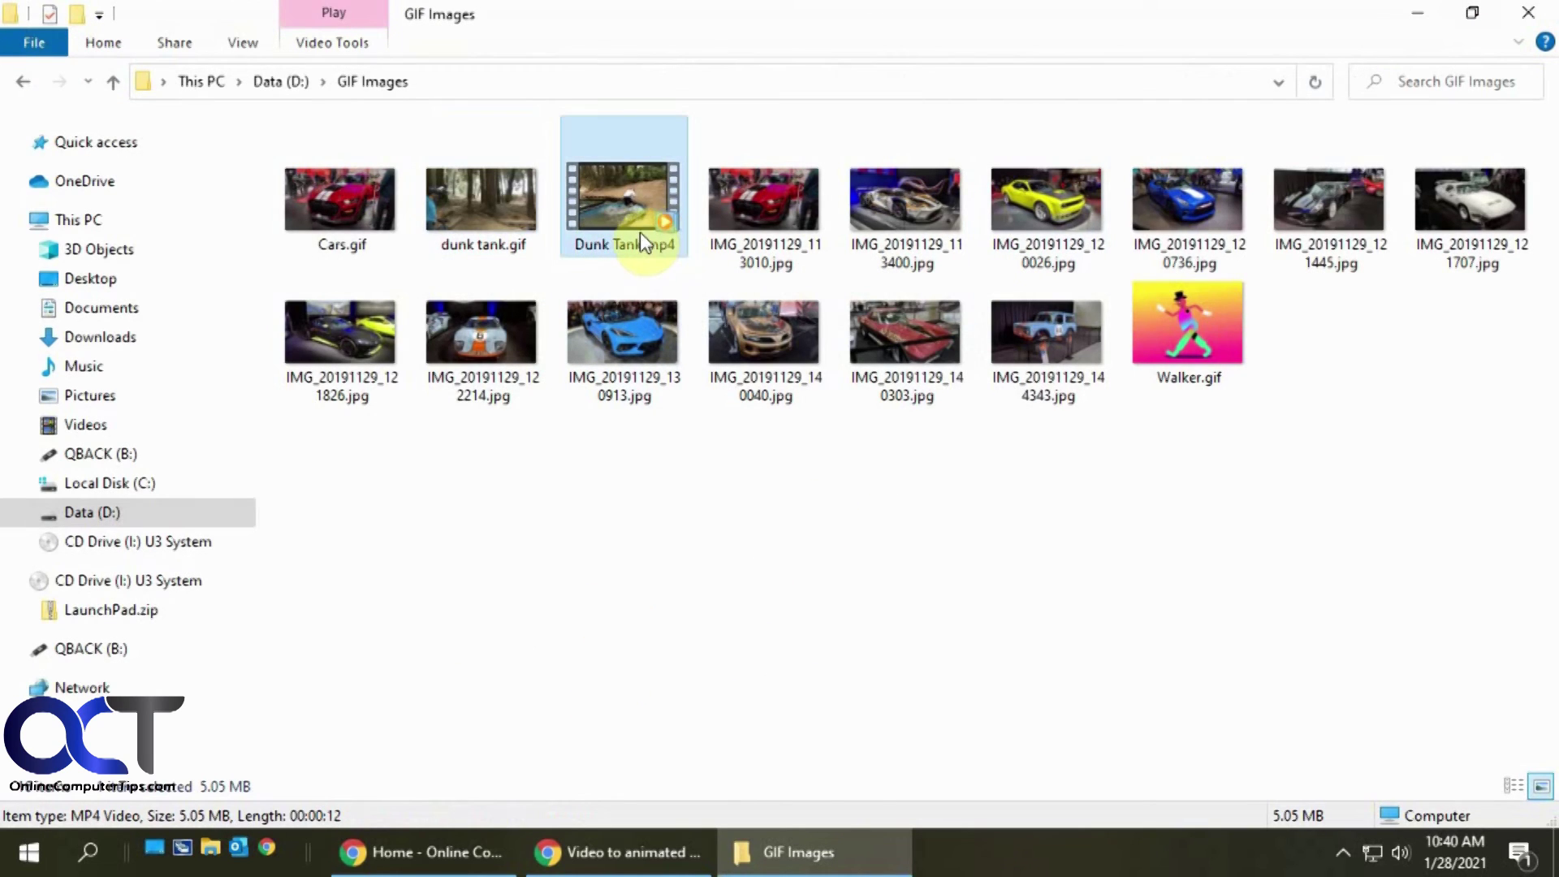
{"action": "left_click", "coordinate": [483, 212]}
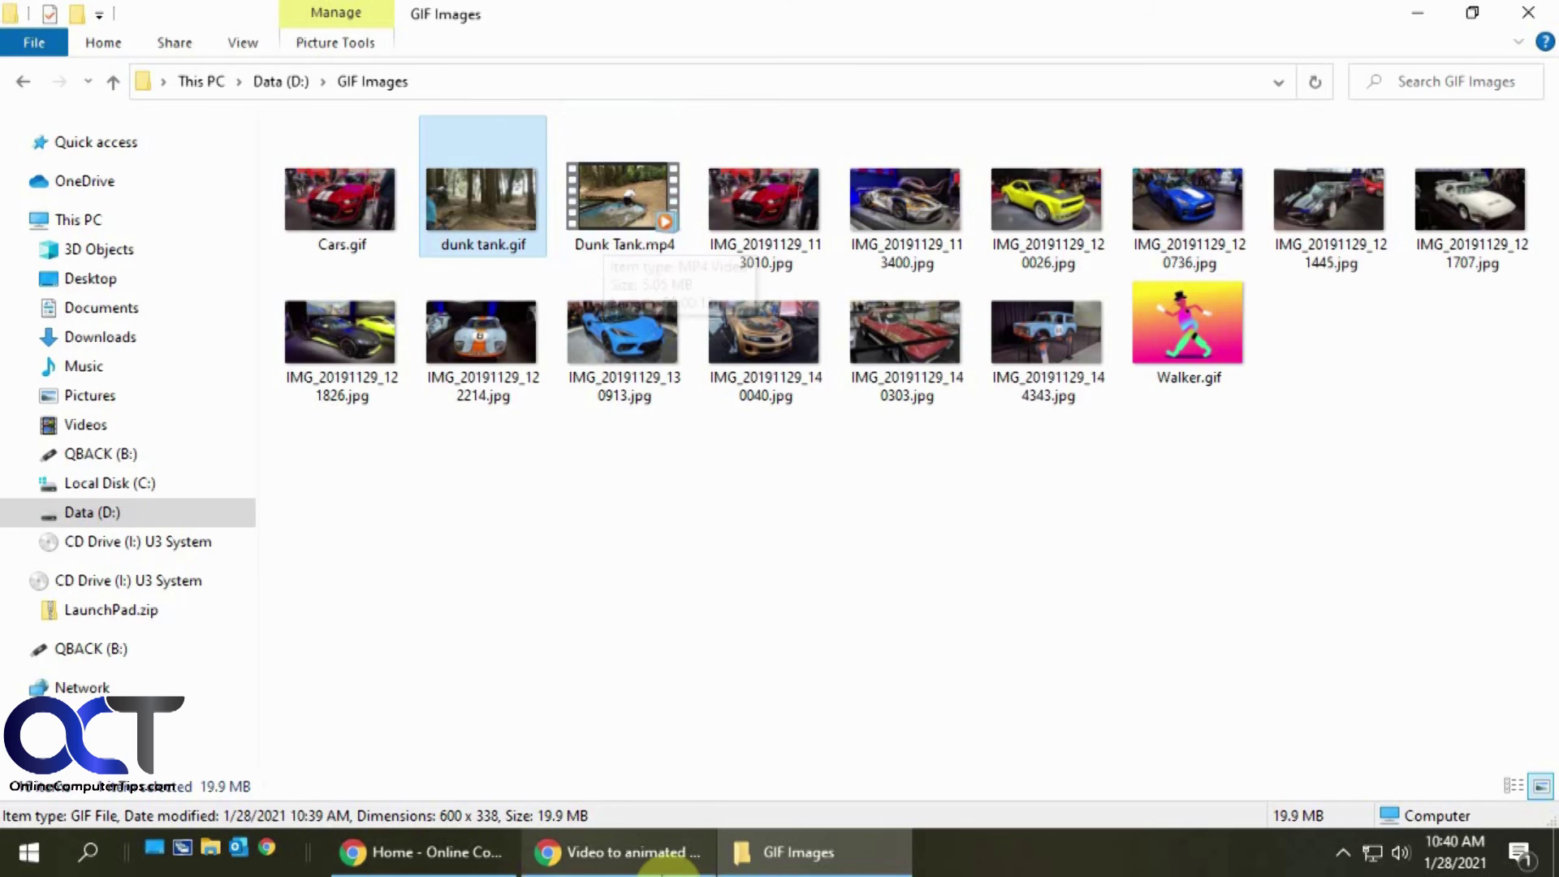
Step: Switch back to the Chrome browser and return to the ezgif.com home page
{"action": "left_click", "coordinate": [636, 853]}
{"action": "scroll", "coordinate": [1044, 714], "scroll_direction": "up", "scroll_amount": 10}
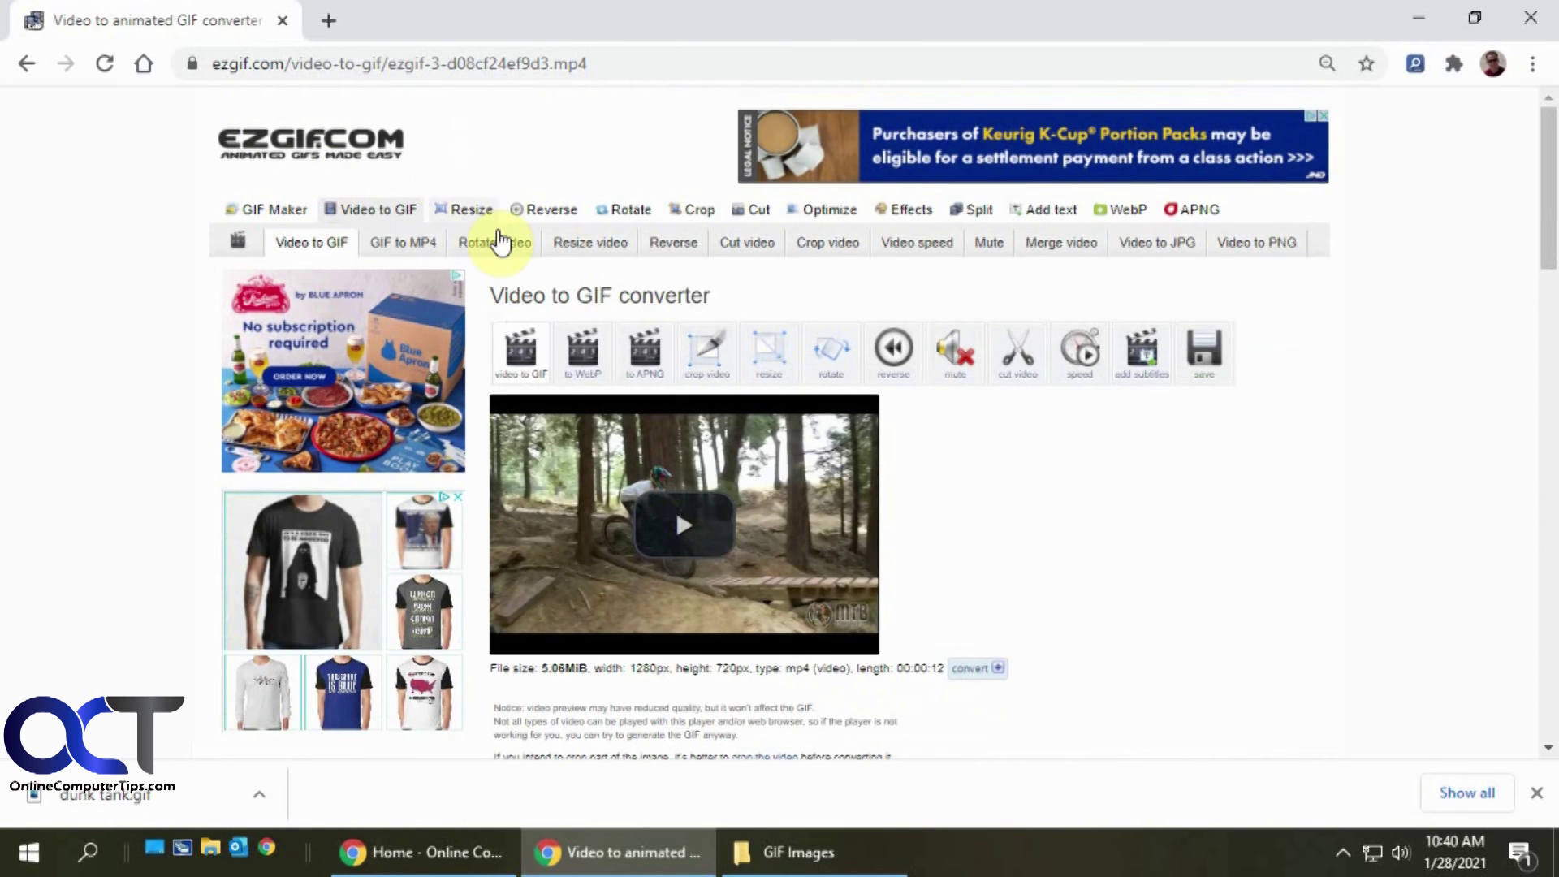
{"action": "left_click", "coordinate": [271, 149]}
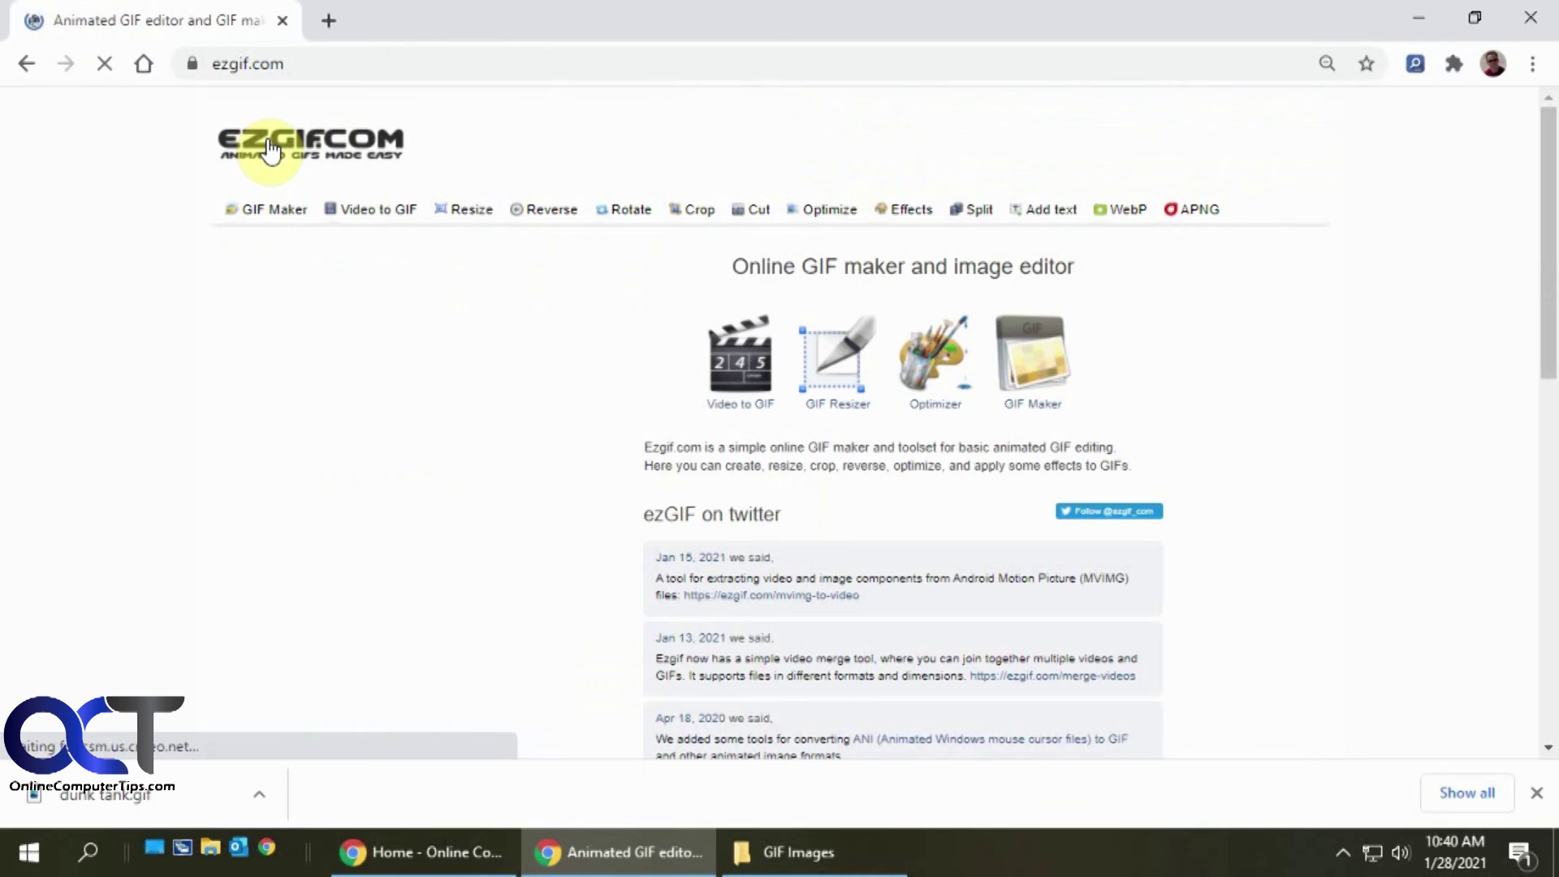